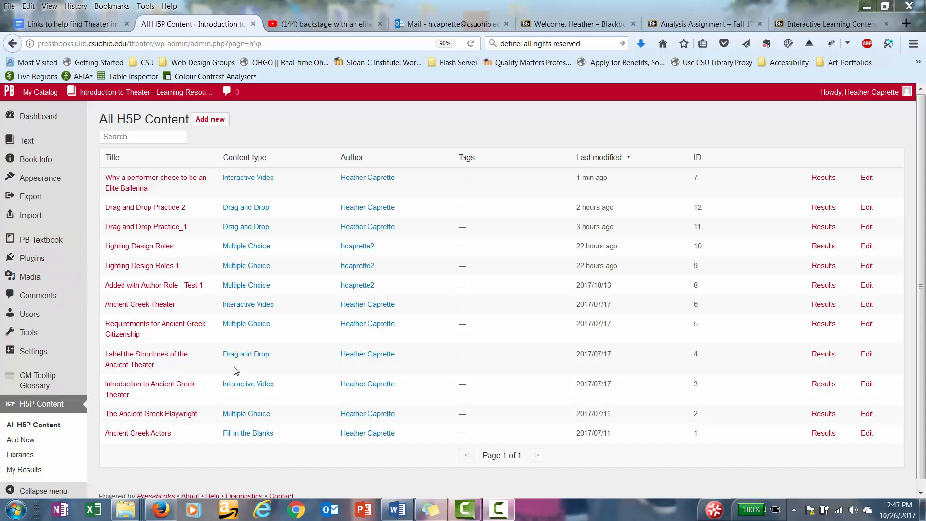
Open the interactive video "Why a performer chose to be an Elite Ballerina", start playback and pan around its 360-degree scene
{"action": "left_click", "coordinate": [138, 391]}
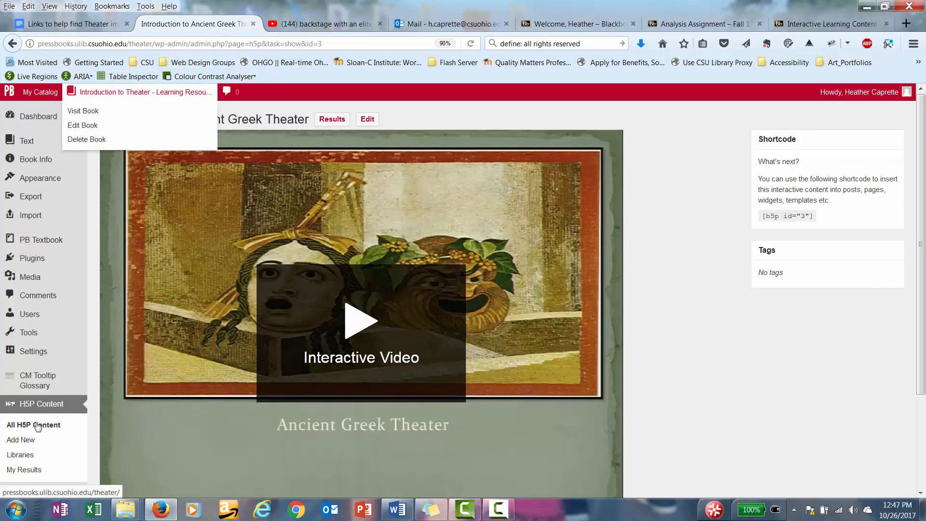
{"action": "left_click", "coordinate": [31, 425]}
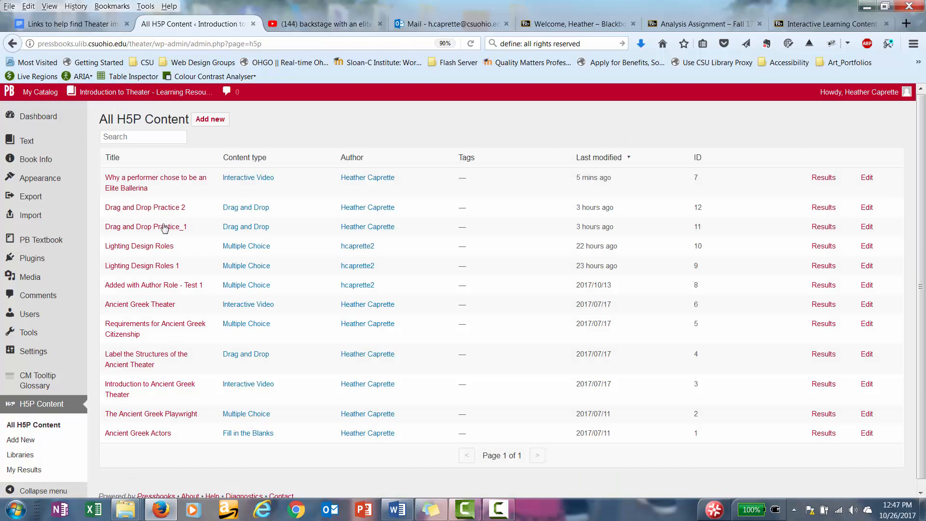
{"action": "left_click", "coordinate": [159, 181]}
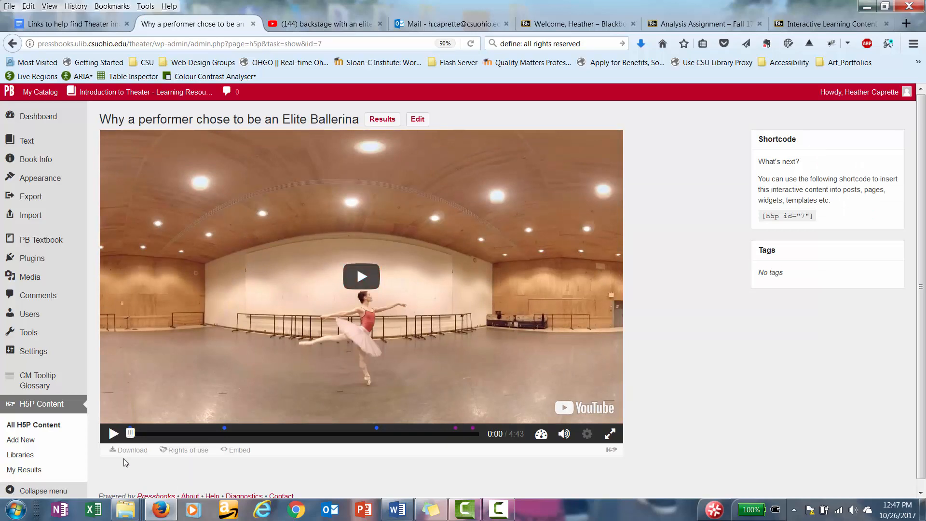
{"action": "left_click", "coordinate": [114, 437]}
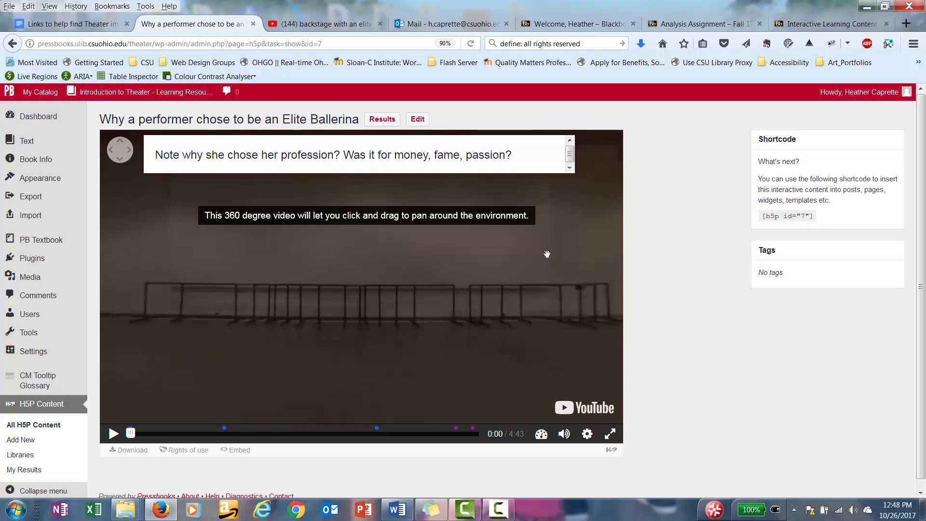
{"action": "left_click_drag", "start_coordinate": [566, 269], "coordinate": [385, 323]}
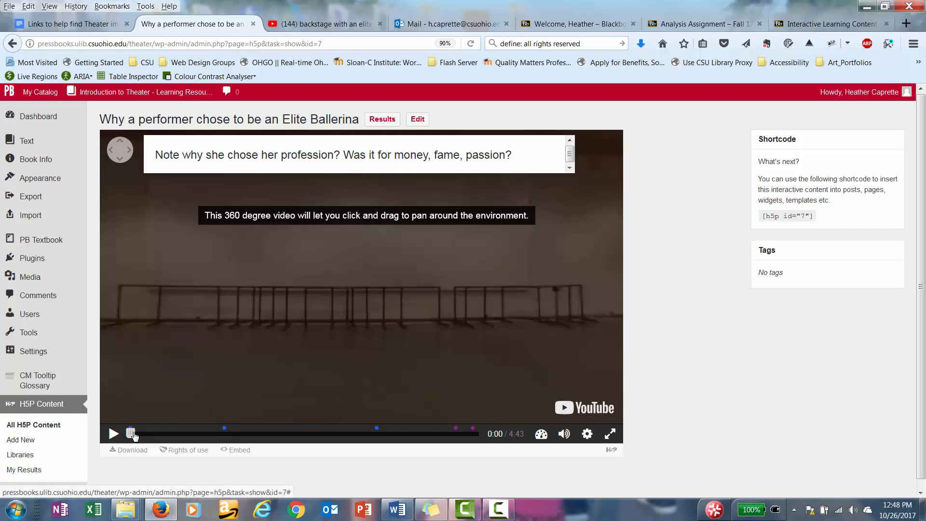
Advance the video to about 1:12, play it up to the "Learn more about The Met" link, and view the linked site
{"action": "left_click_drag", "start_coordinate": [130, 433], "coordinate": [225, 436]}
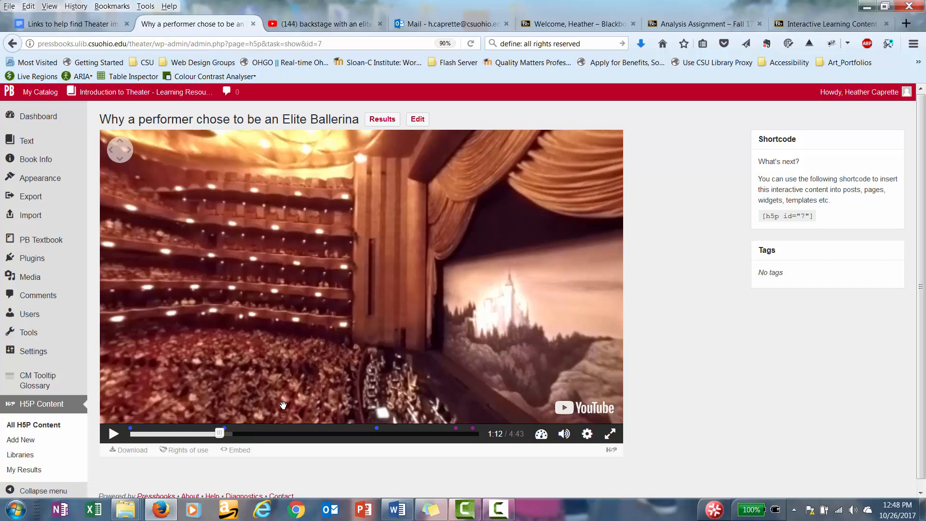
{"action": "left_click", "coordinate": [113, 435]}
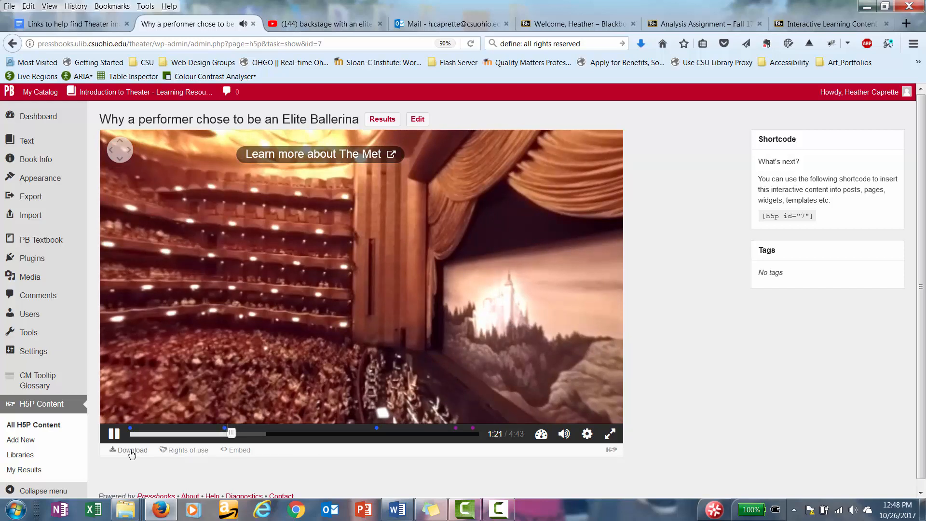
{"action": "left_click", "coordinate": [115, 434]}
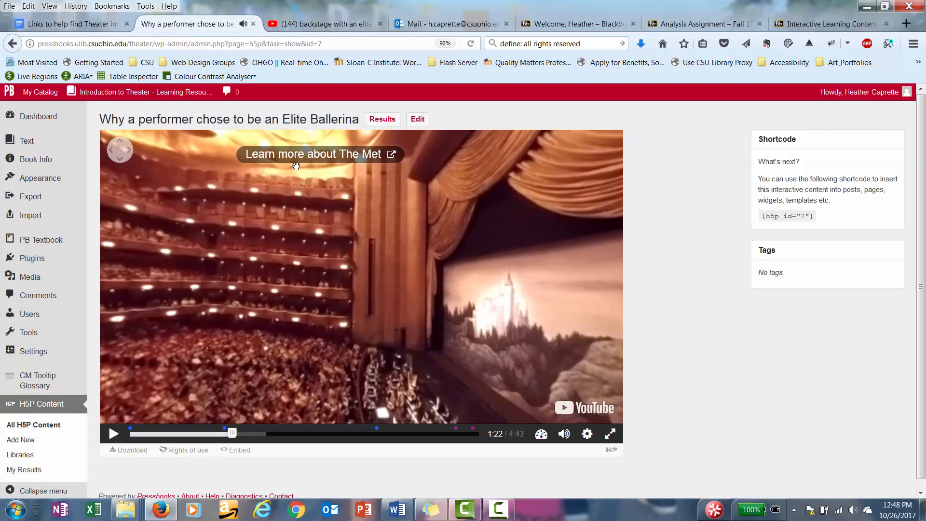
{"action": "left_click", "coordinate": [371, 159]}
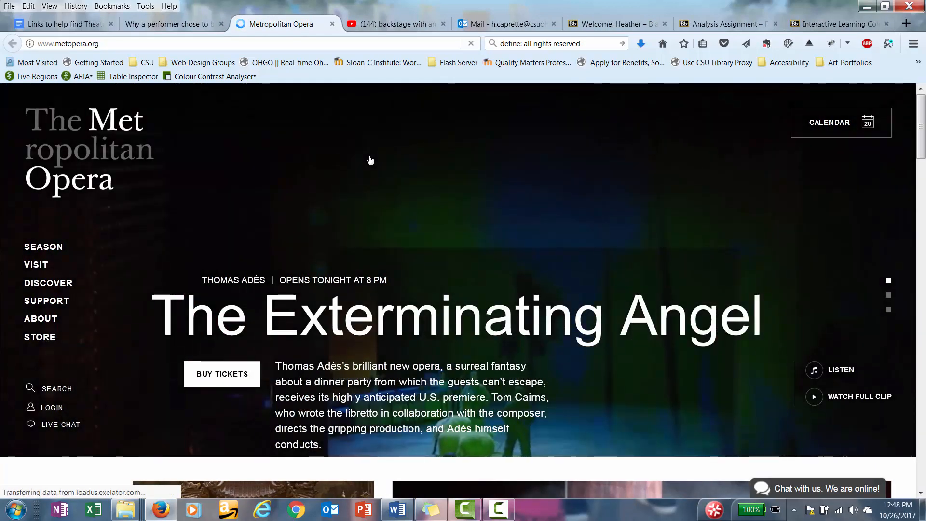
{"action": "left_click", "coordinate": [332, 23]}
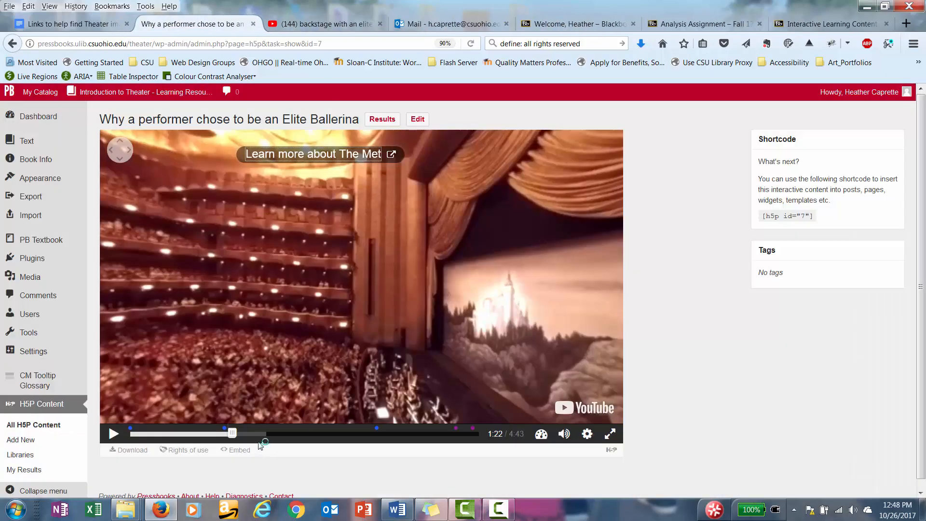
Advance the video to about 3:14, play it up to the "Learn about Gyrokinesis Exercise" link, and view the linked article
{"action": "left_click_drag", "start_coordinate": [233, 435], "coordinate": [371, 444]}
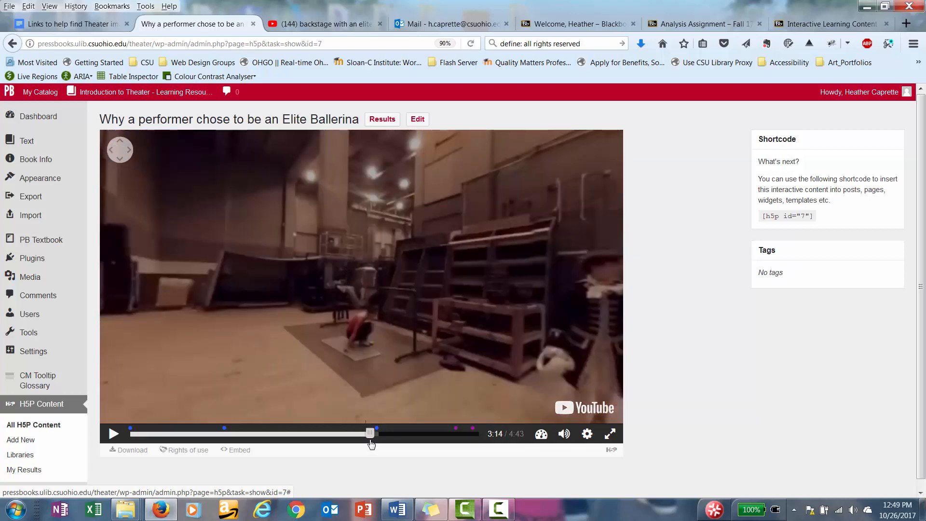
{"action": "left_click", "coordinate": [113, 434]}
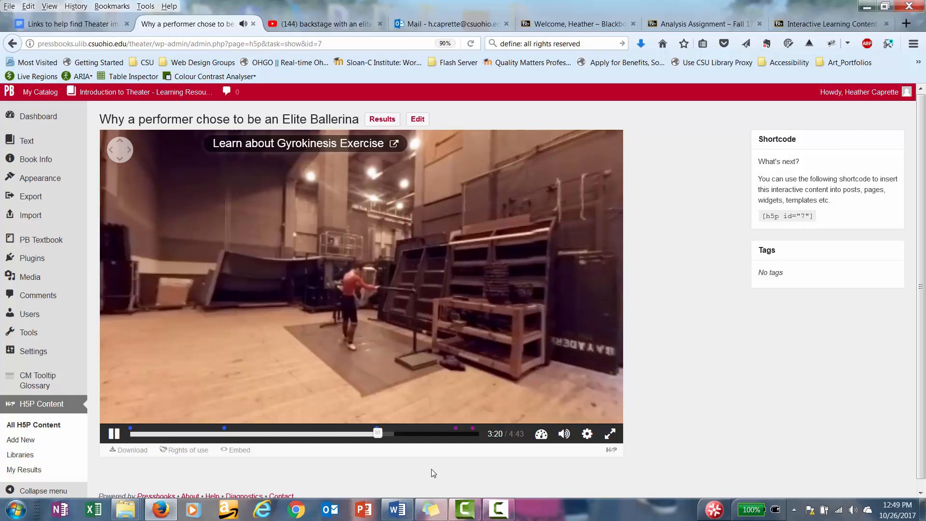
{"action": "left_click", "coordinate": [114, 433]}
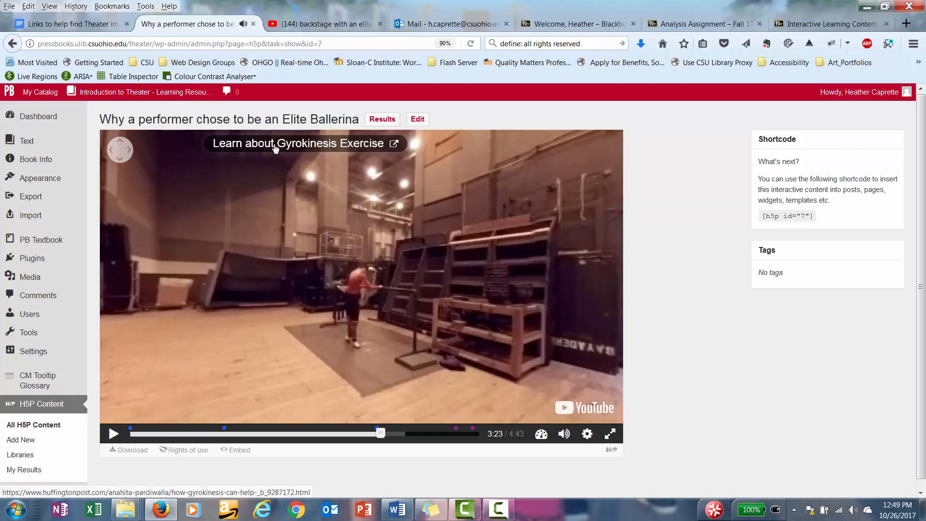
{"action": "left_click", "coordinate": [329, 148]}
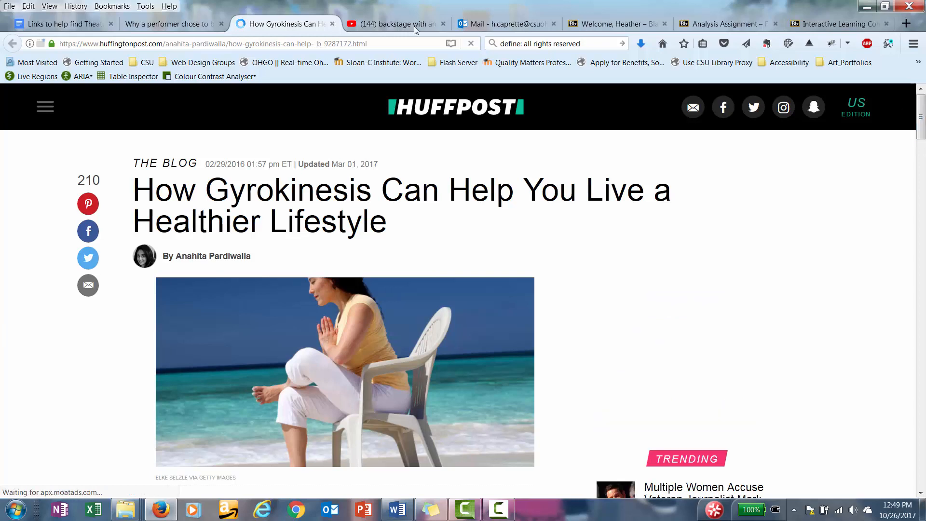
{"action": "left_click", "coordinate": [333, 24]}
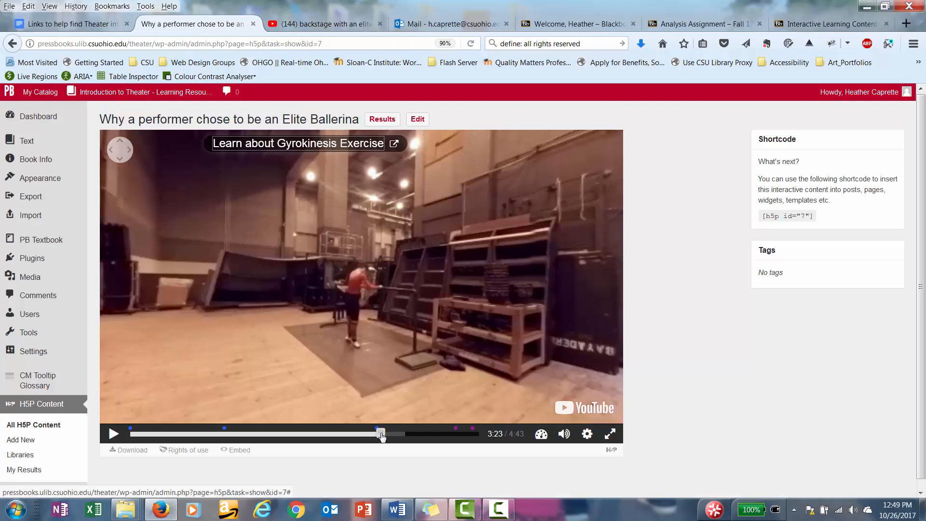
Play the video from about 4:18 and answer its question with the striving-for-perfection and gift-to-perform choices, check the answers and continue
{"action": "left_click_drag", "start_coordinate": [383, 436], "coordinate": [450, 436]}
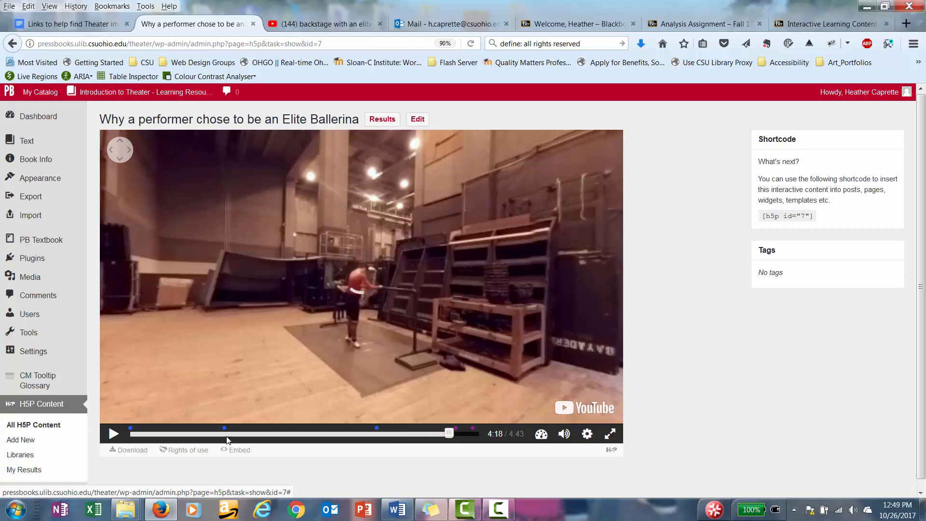
{"action": "left_click", "coordinate": [114, 435]}
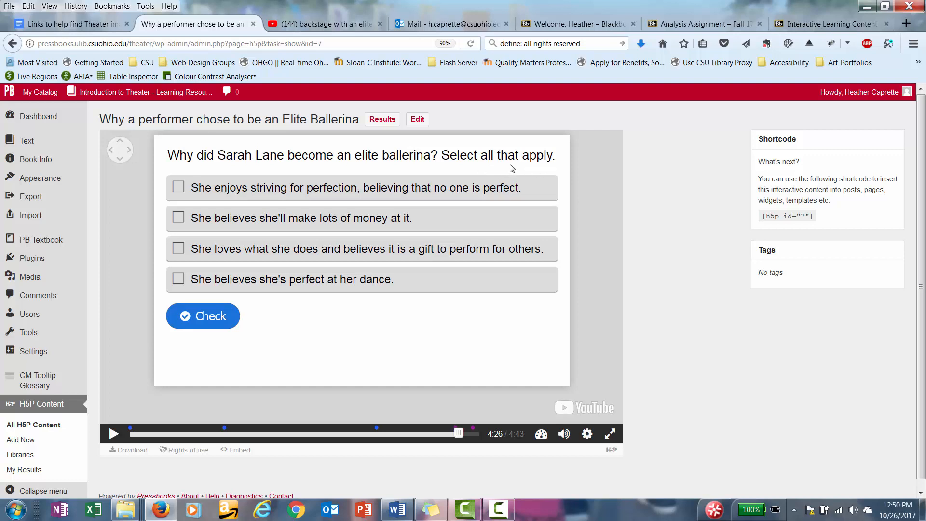
{"action": "left_click", "coordinate": [178, 188]}
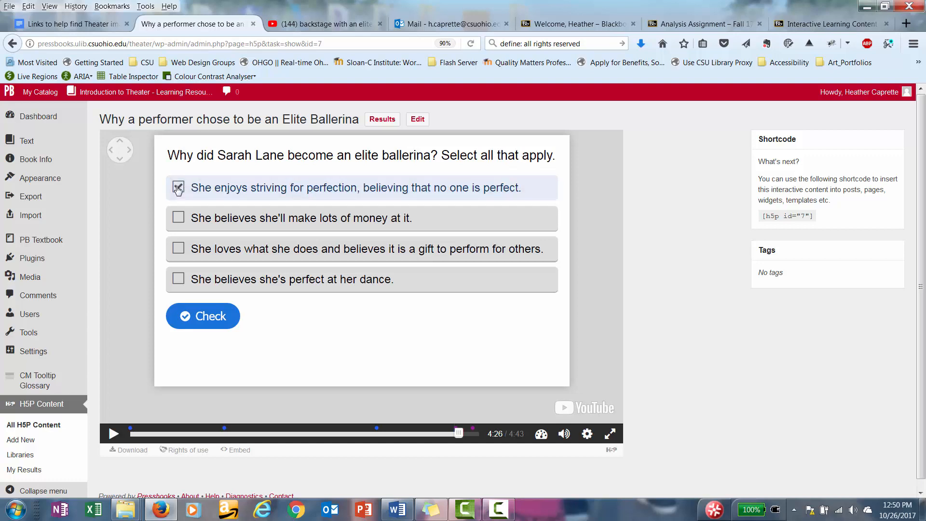
{"action": "left_click", "coordinate": [178, 248]}
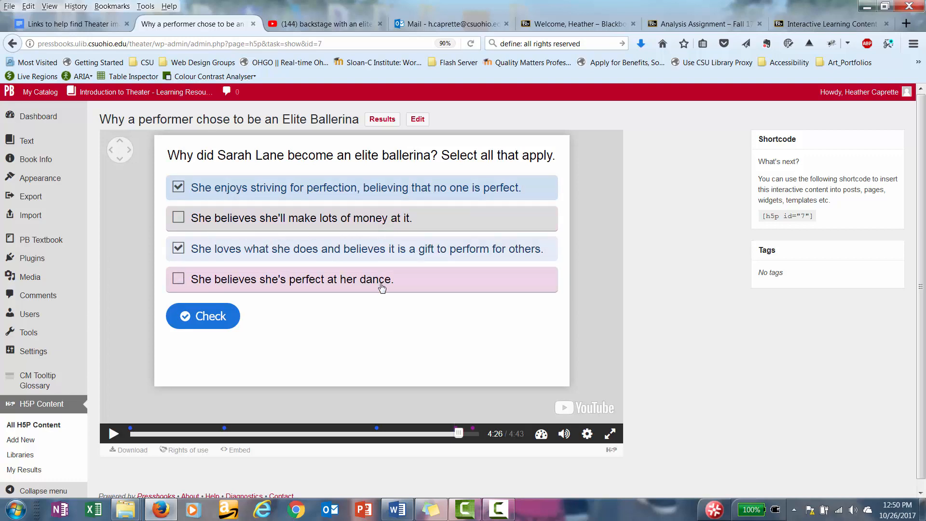
{"action": "left_click", "coordinate": [217, 316]}
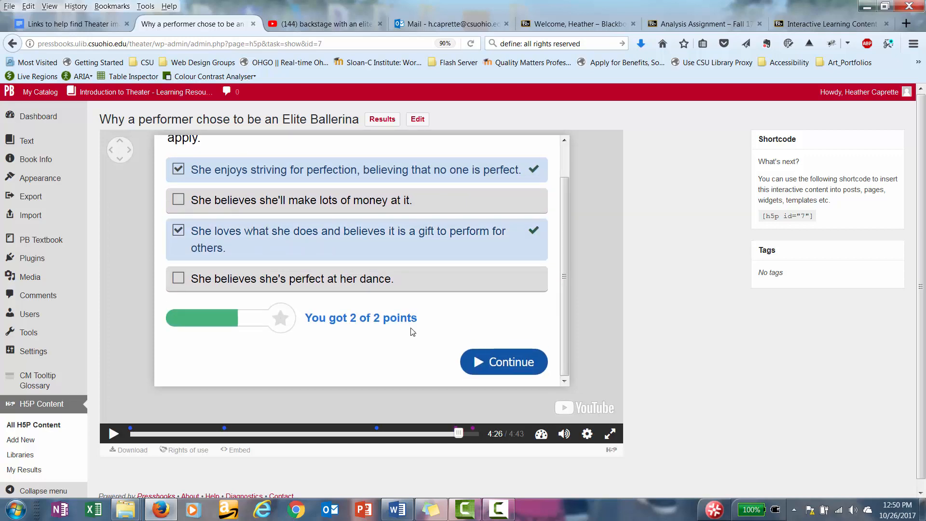
{"action": "left_click", "coordinate": [515, 366]}
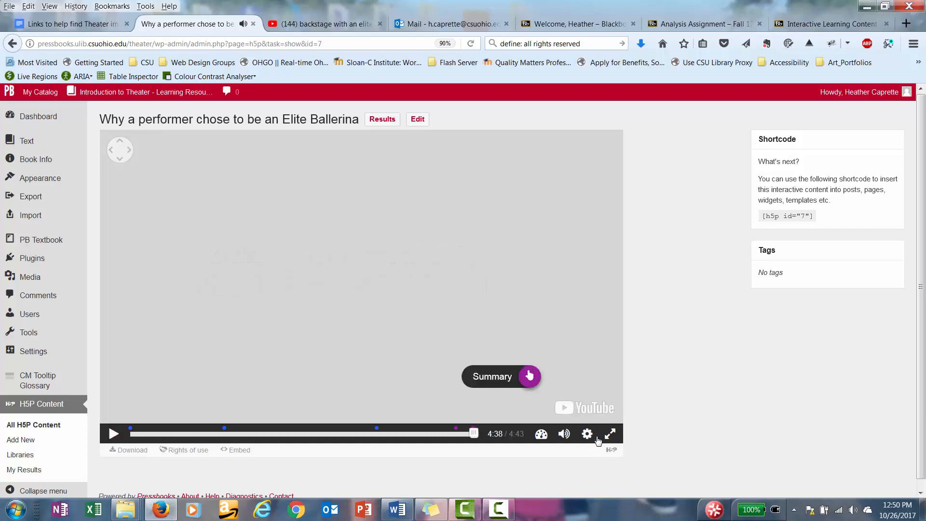
Complete the video's summary by choosing the statement about always striving for perfection, then return to the list of all H5P content
{"action": "left_click", "coordinate": [529, 378]}
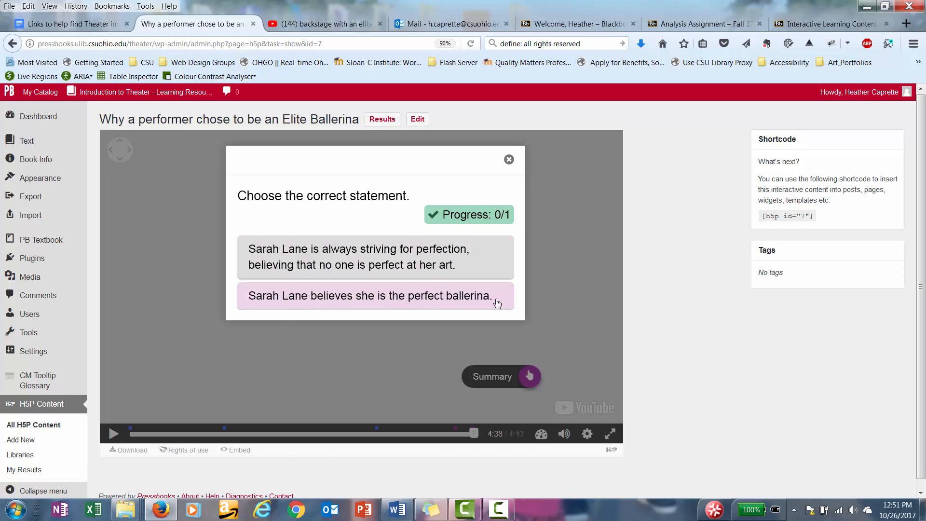
{"action": "left_click", "coordinate": [444, 264]}
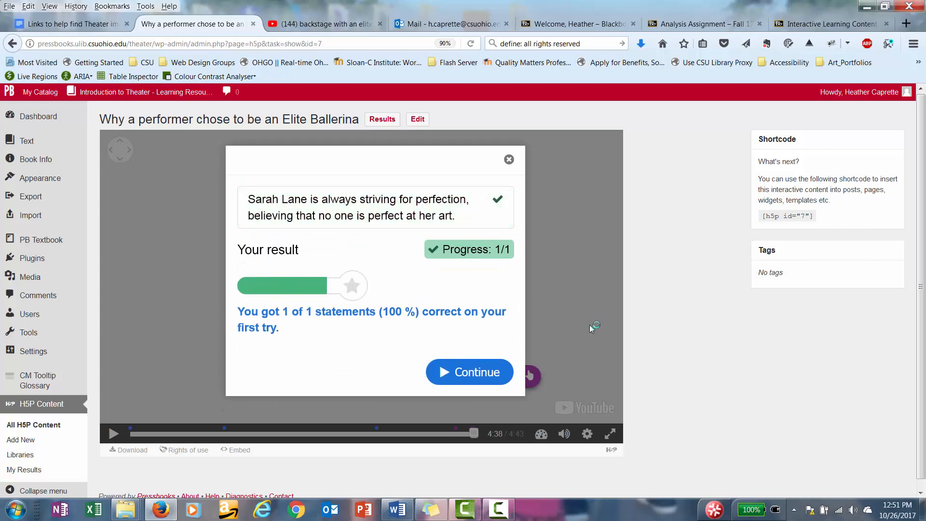
{"action": "left_click", "coordinate": [565, 365]}
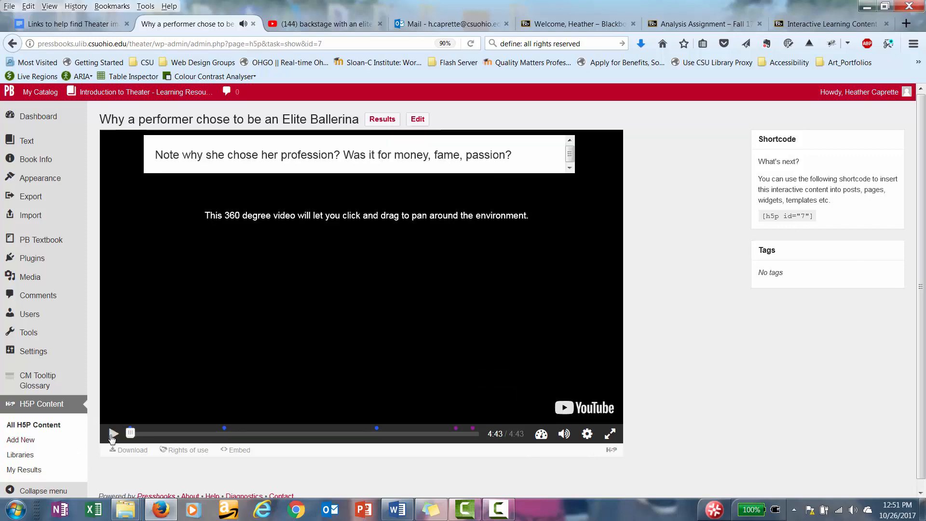
{"action": "left_click", "coordinate": [144, 436]}
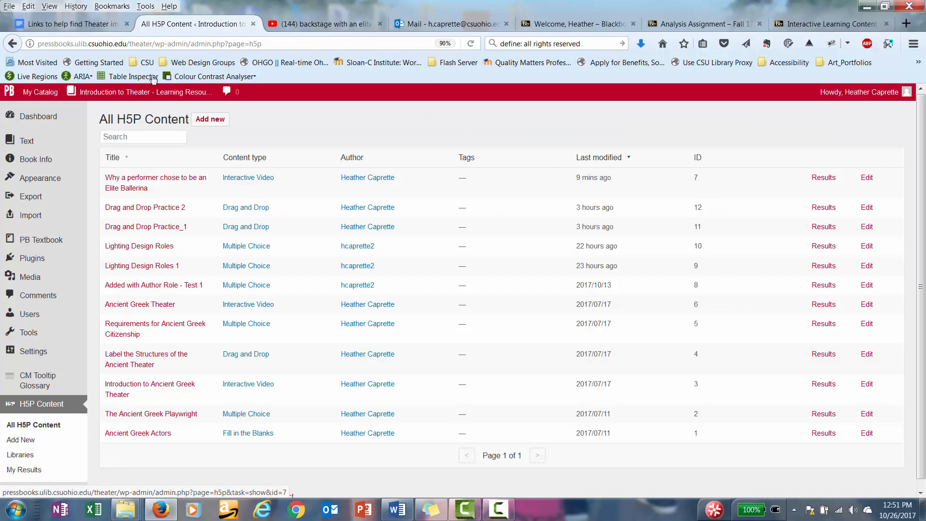
From the YouTube search results, open "Backstage with an Elite Ballerina (360 Video)" in a new tab and pause it
{"action": "left_click", "coordinate": [332, 27]}
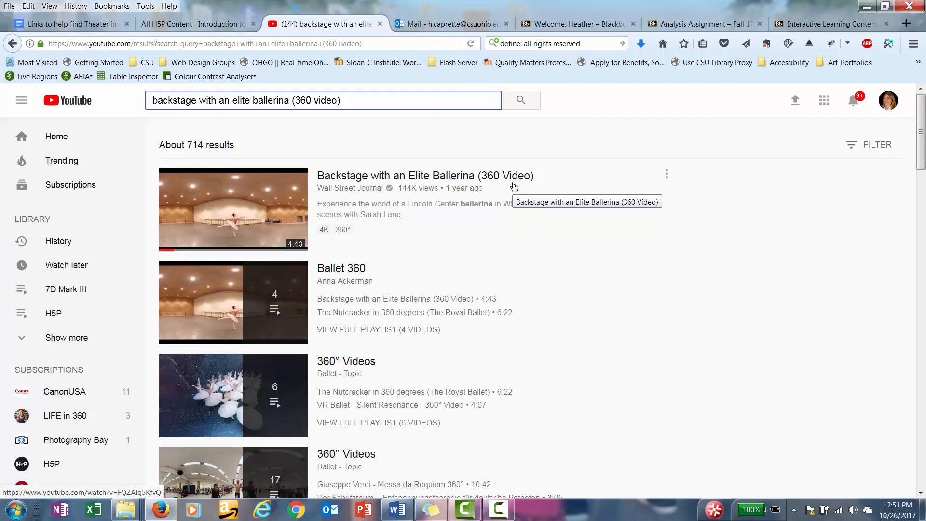
{"action": "right_click", "coordinate": [444, 176]}
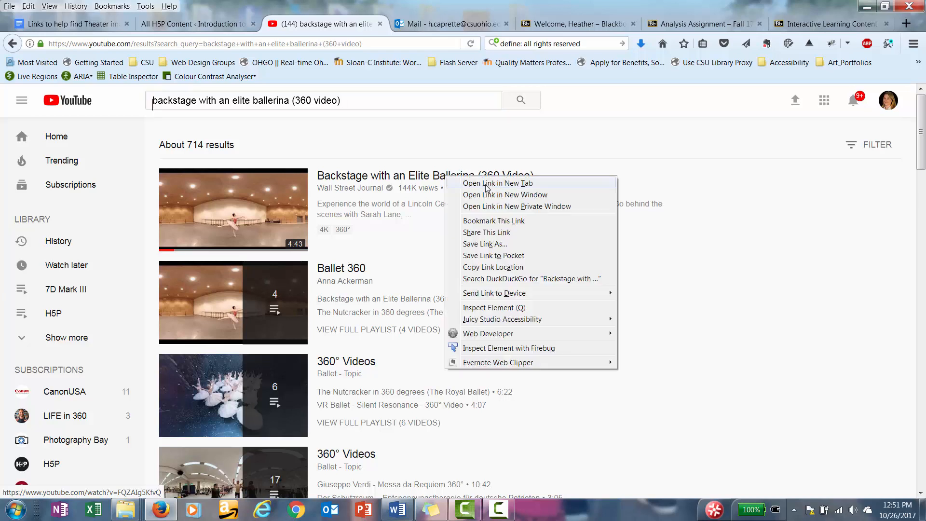
{"action": "left_click", "coordinate": [486, 185]}
{"action": "left_click", "coordinate": [415, 21]}
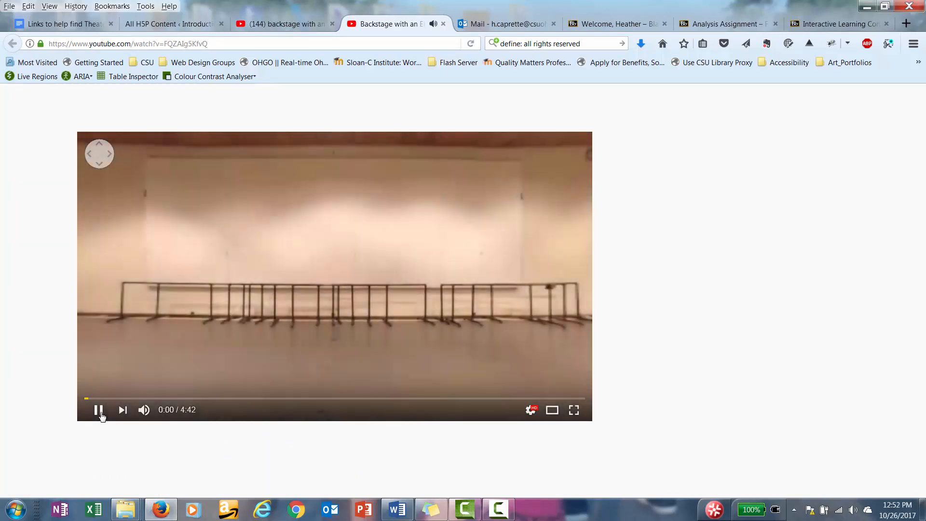
{"action": "left_click", "coordinate": [98, 410]}
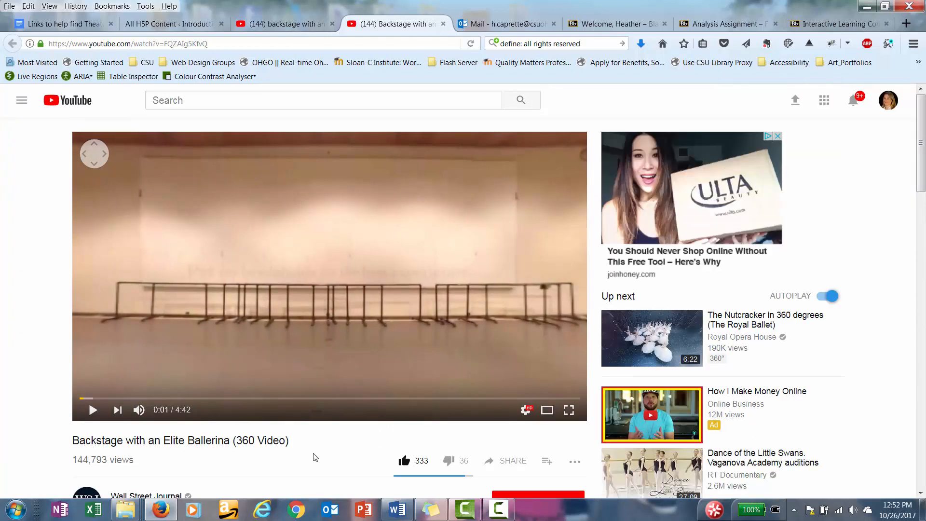
Review the YouTube video's title and description, then bring up its shareable link
{"action": "scroll", "coordinate": [311, 451], "scroll_direction": "down", "scroll_amount": 1}
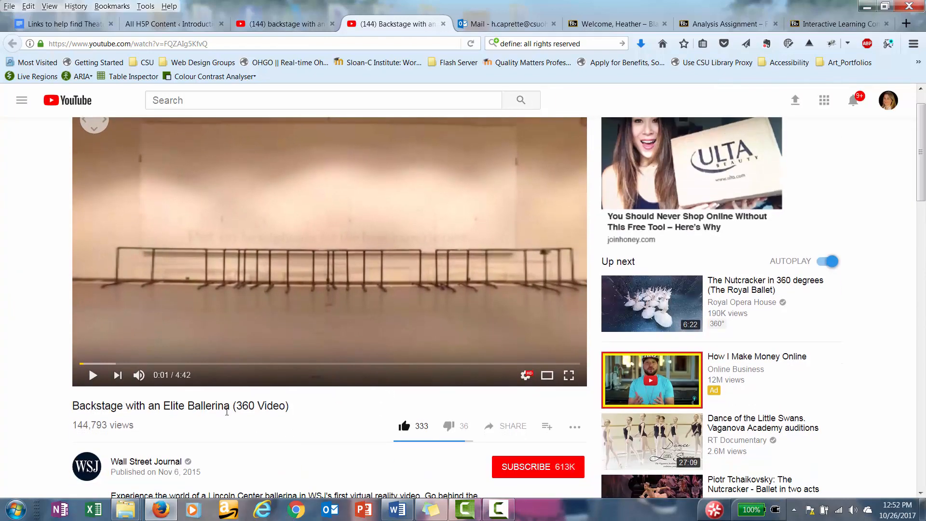
{"action": "scroll", "coordinate": [291, 427], "scroll_direction": "down", "scroll_amount": 3}
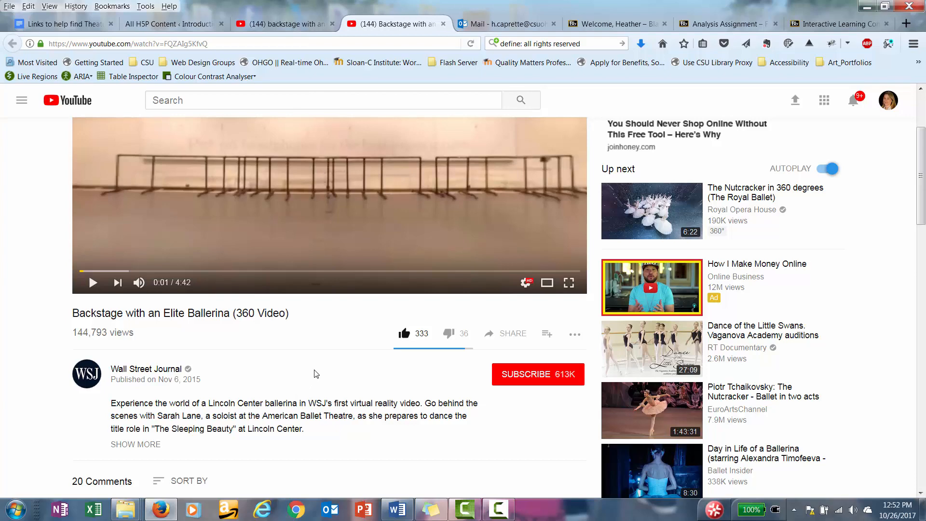
{"action": "scroll", "coordinate": [316, 375], "scroll_direction": "up", "scroll_amount": 2}
{"action": "scroll", "coordinate": [316, 374], "scroll_direction": "up", "scroll_amount": 3}
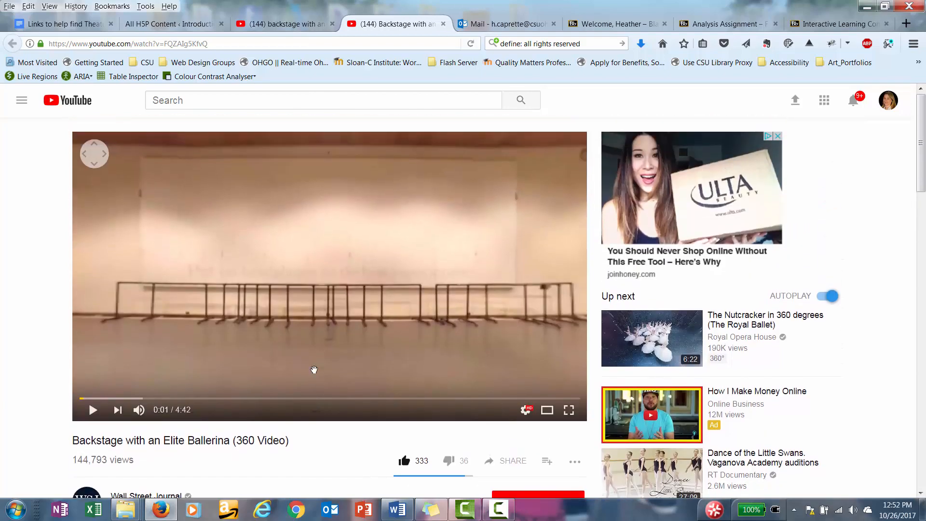
{"action": "scroll", "coordinate": [314, 369], "scroll_direction": "down", "scroll_amount": 8}
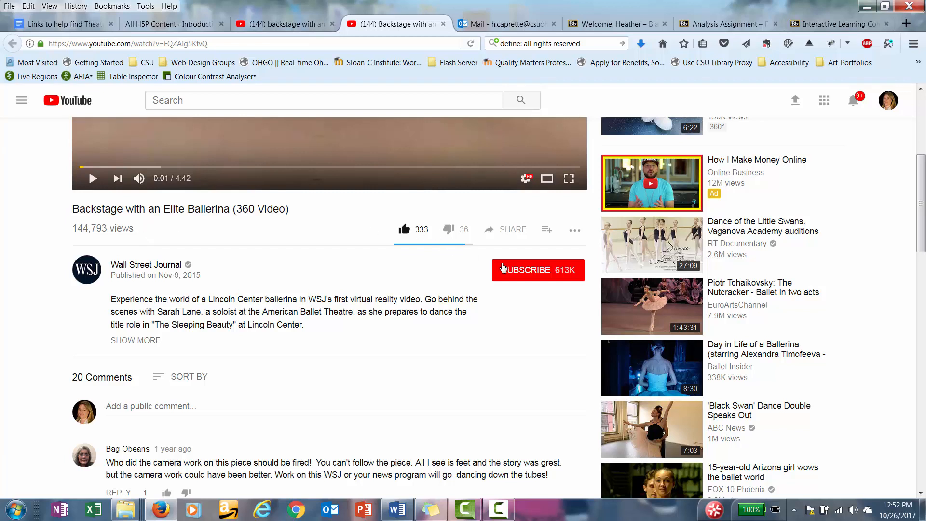
{"action": "left_click", "coordinate": [574, 230]}
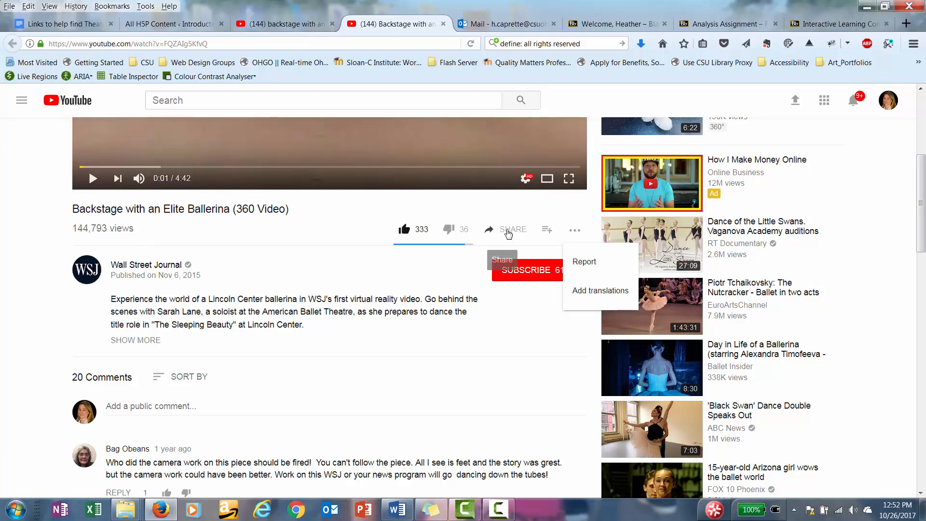
{"action": "left_click", "coordinate": [507, 233]}
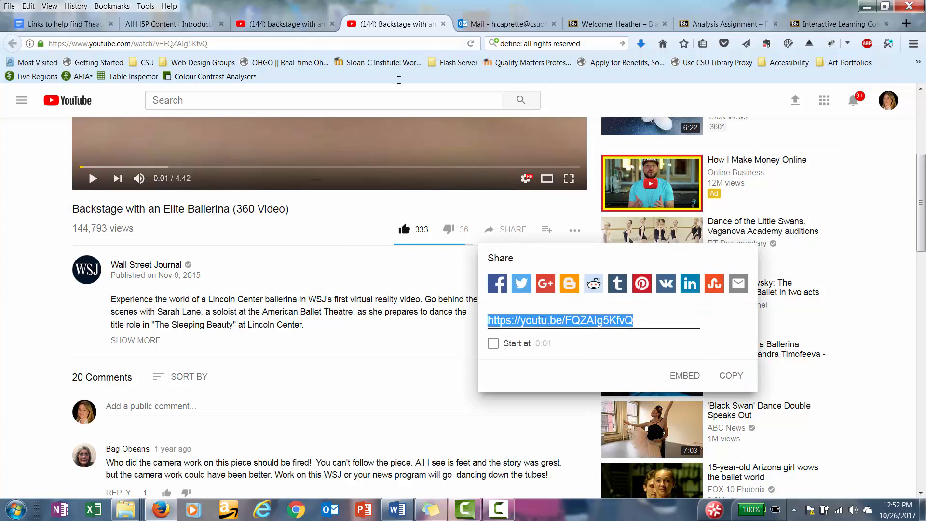
Return to the H5P content list and add new Interactive Video content titled "Why a performer chose her profession"
{"action": "left_click", "coordinate": [181, 25]}
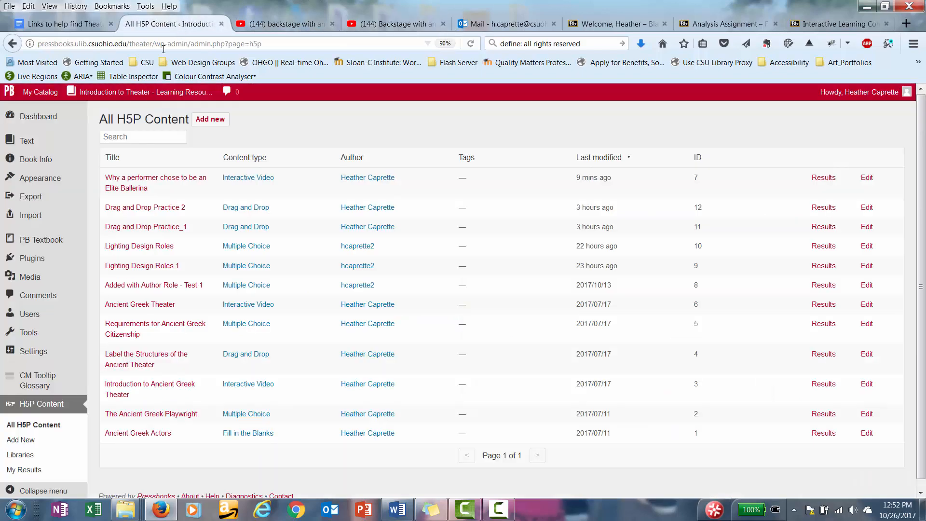
{"action": "left_click", "coordinate": [23, 442]}
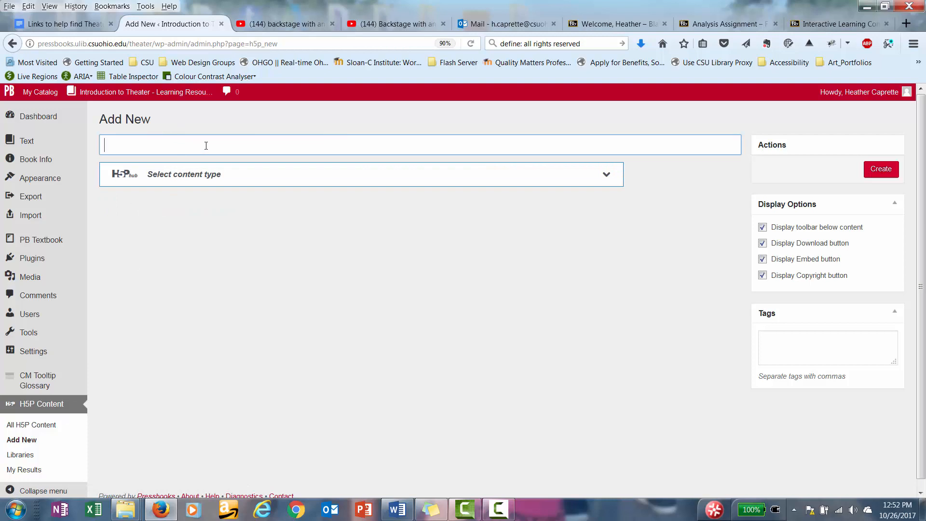
{"action": "type", "text": "Why a perform"}
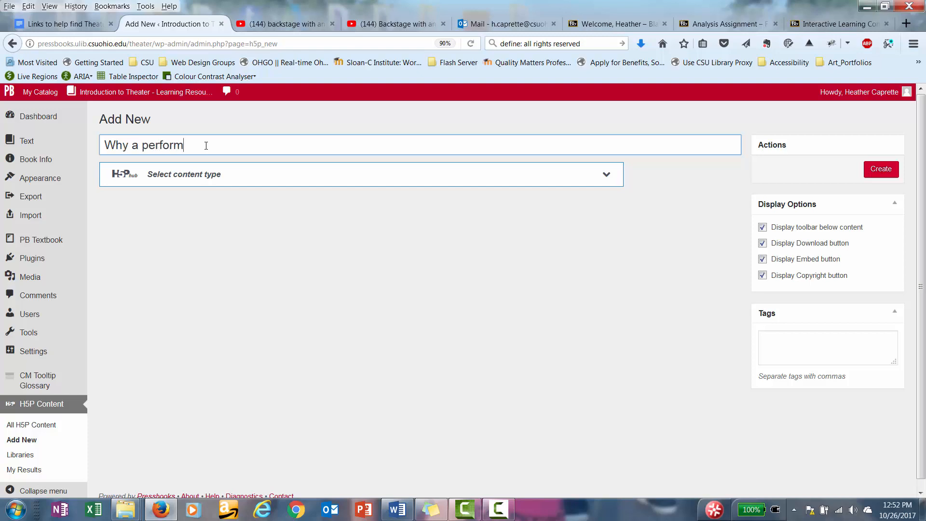
{"action": "type", "text": "er chose her profession"}
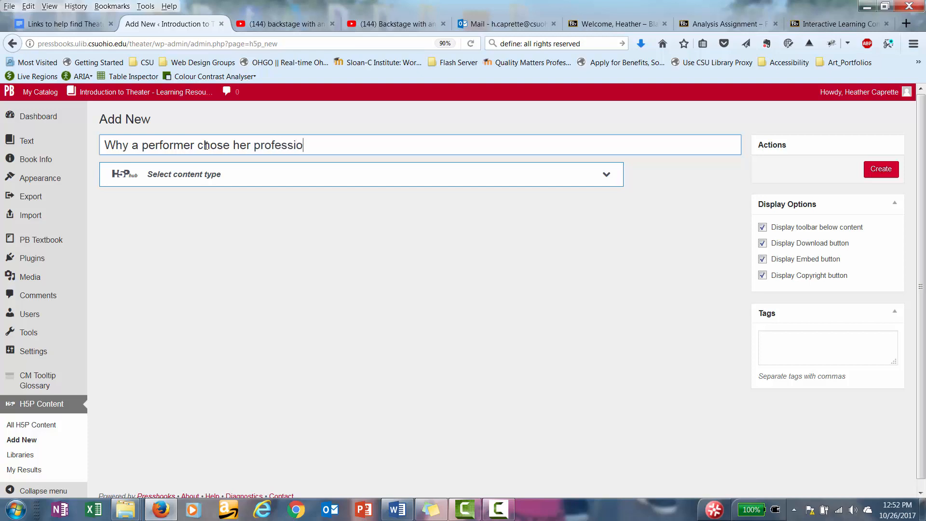
{"action": "left_click", "coordinate": [607, 179]}
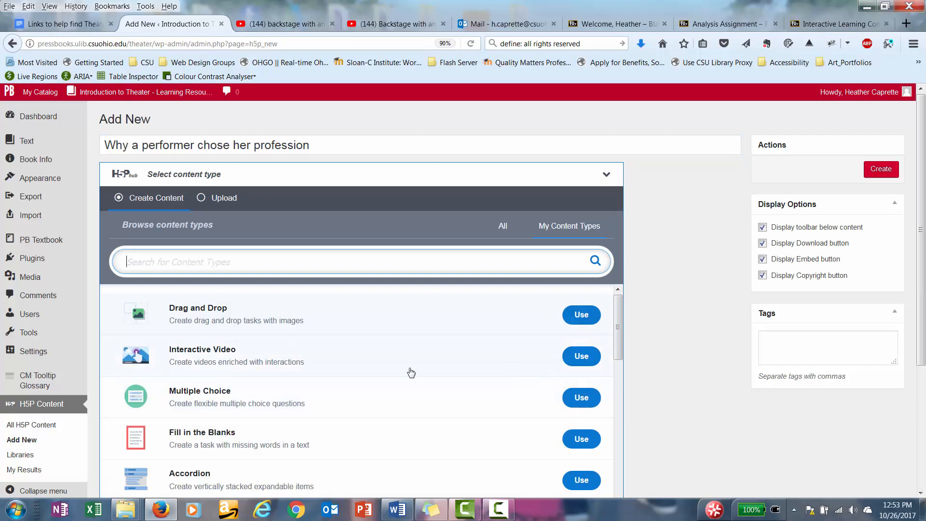
{"action": "left_click", "coordinate": [581, 357]}
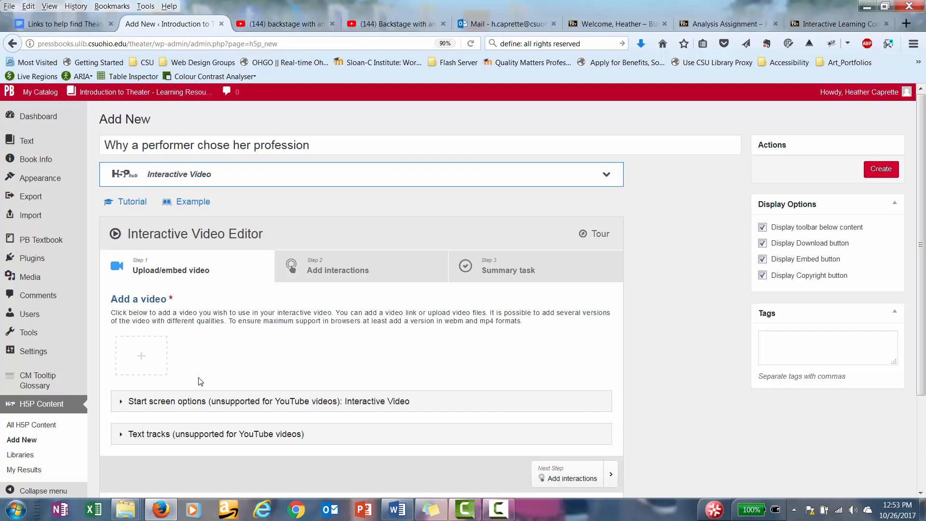
{"action": "left_click", "coordinate": [141, 355]}
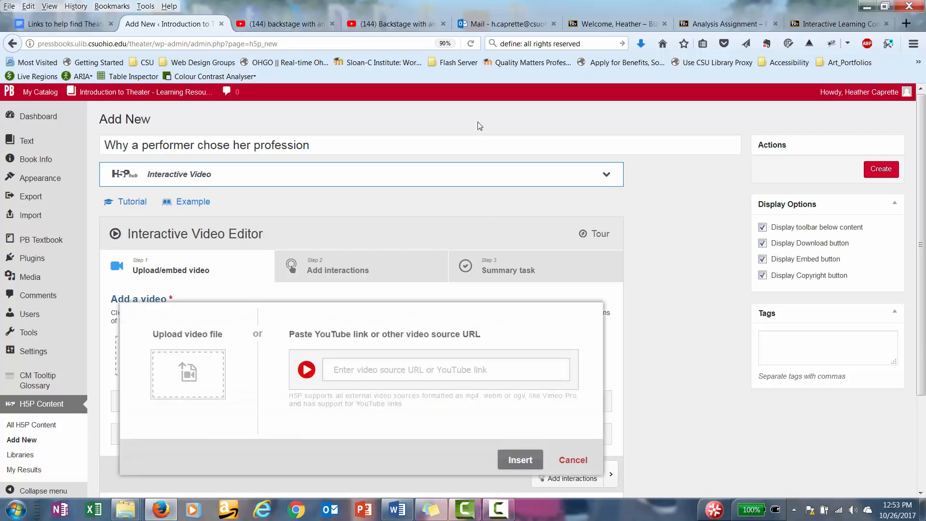
{"action": "left_click", "coordinate": [394, 26]}
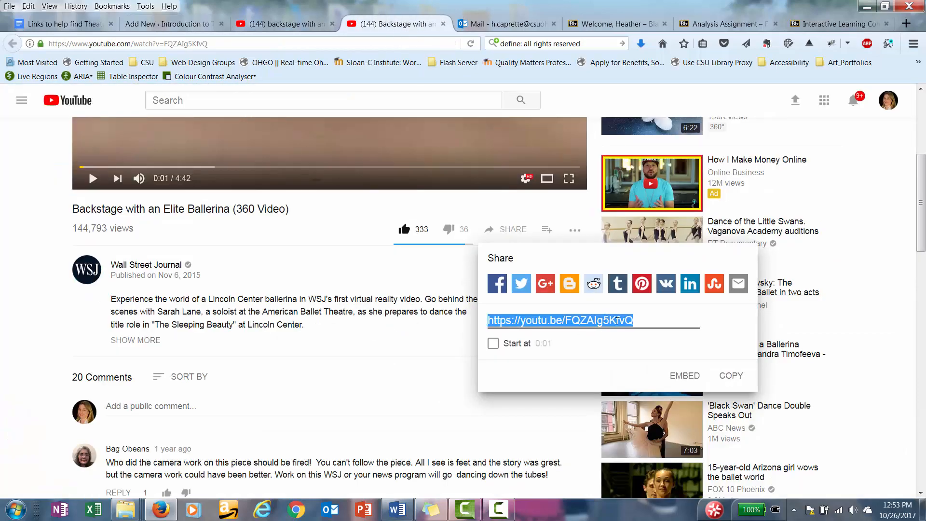
{"action": "right_click", "coordinate": [618, 321]}
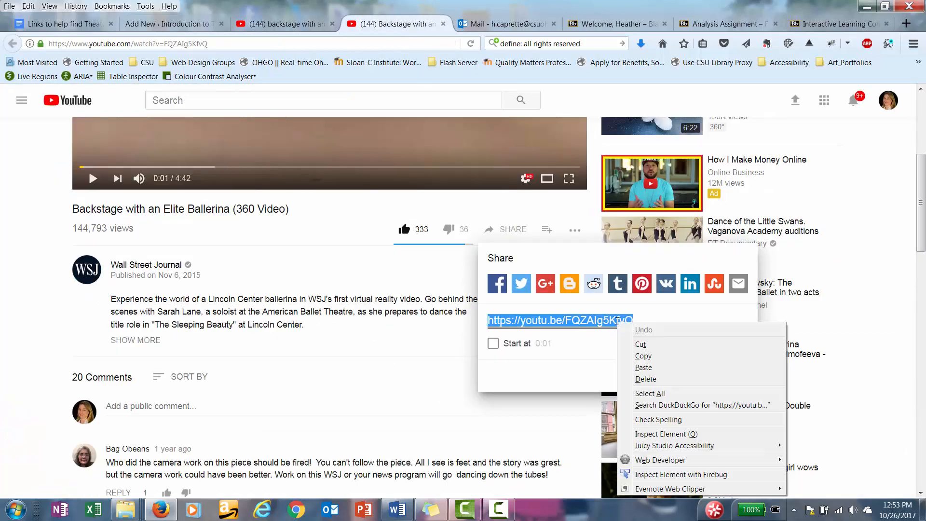
{"action": "left_click", "coordinate": [644, 356]}
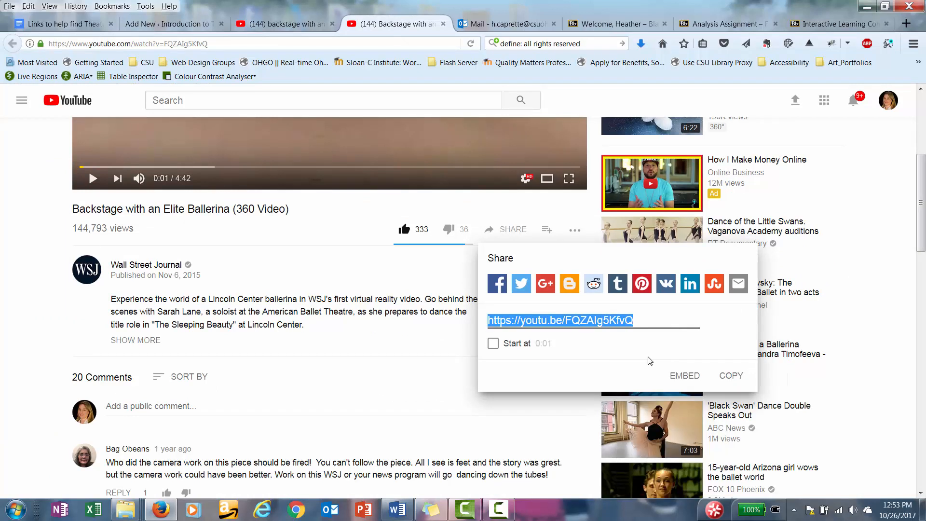
{"action": "left_click", "coordinate": [731, 375]}
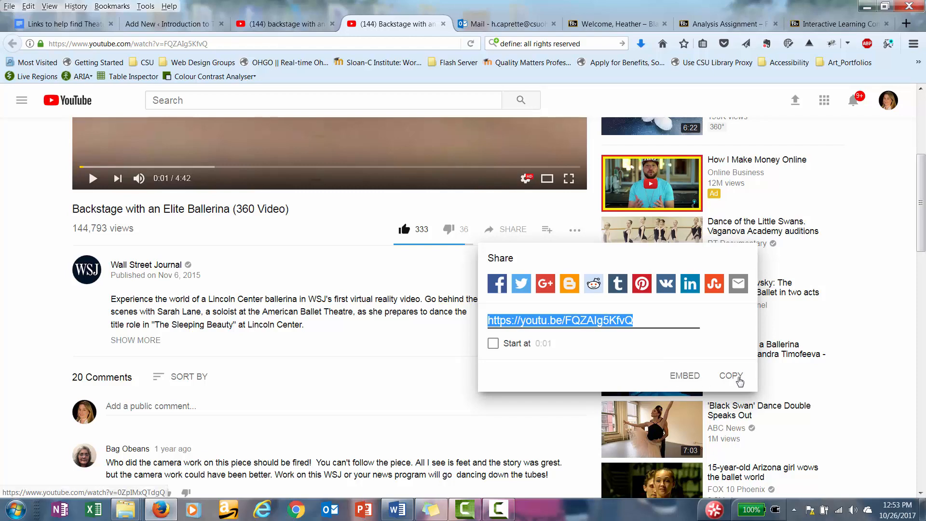
{"action": "left_click", "coordinate": [284, 25]}
{"action": "left_click", "coordinate": [190, 26]}
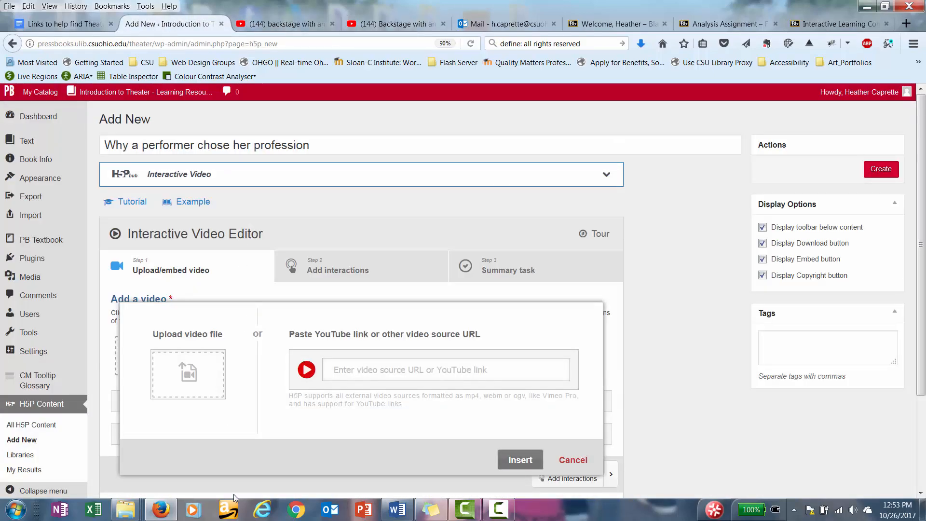
{"action": "left_click", "coordinate": [341, 369]}
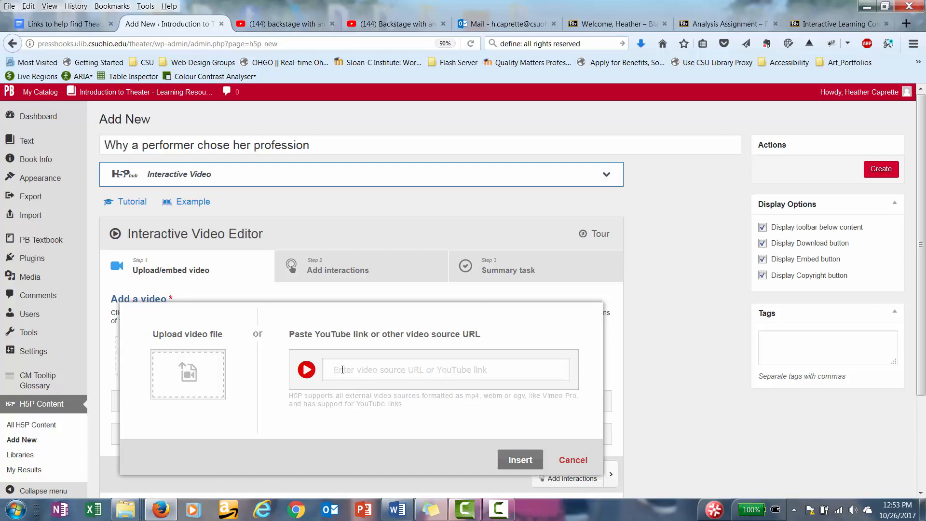
{"action": "key", "text": "ctrl+v"}
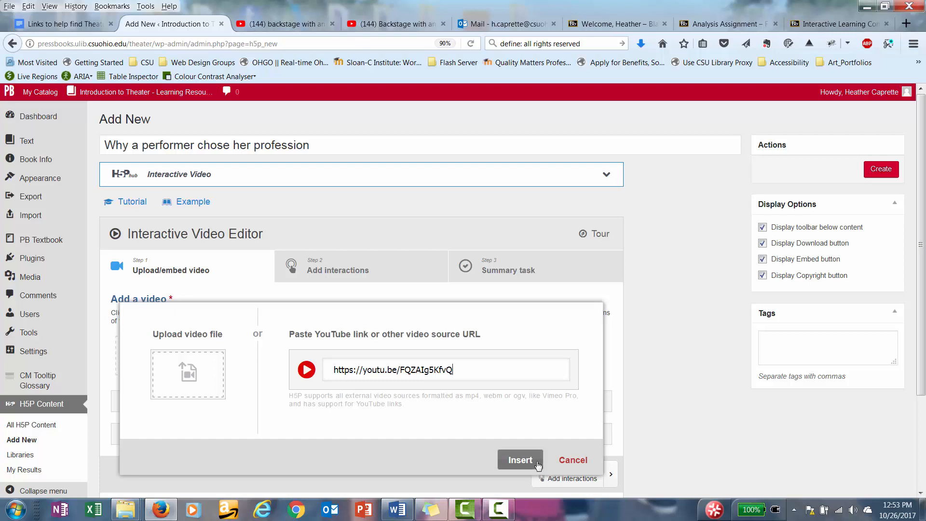
{"action": "left_click", "coordinate": [519, 461]}
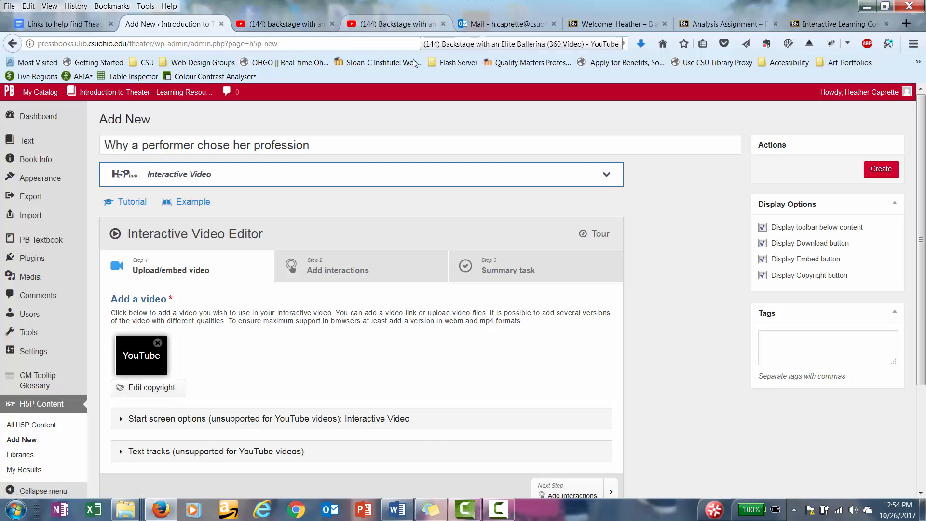
Check the video's details on YouTube, then set its copyright title to "Backstage with an Elite Ballerina"
{"action": "left_click", "coordinate": [414, 24]}
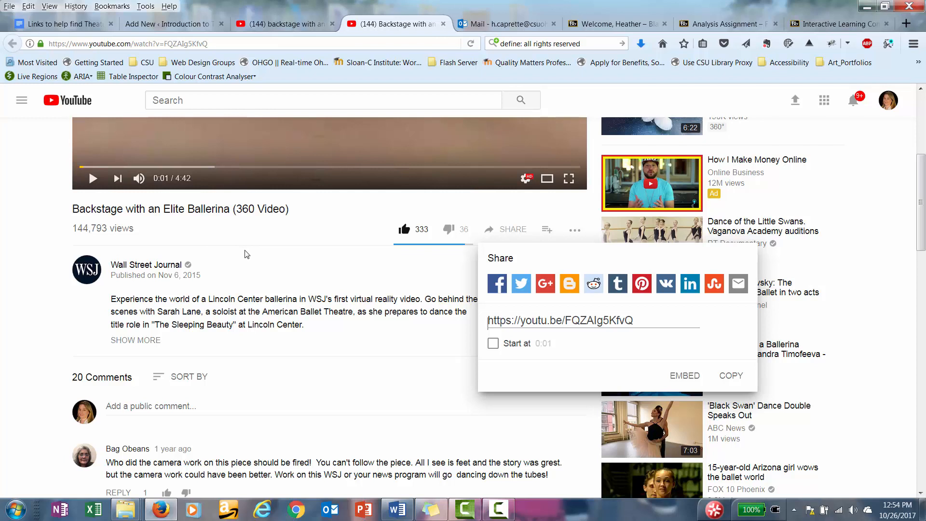
{"action": "left_click", "coordinate": [174, 26]}
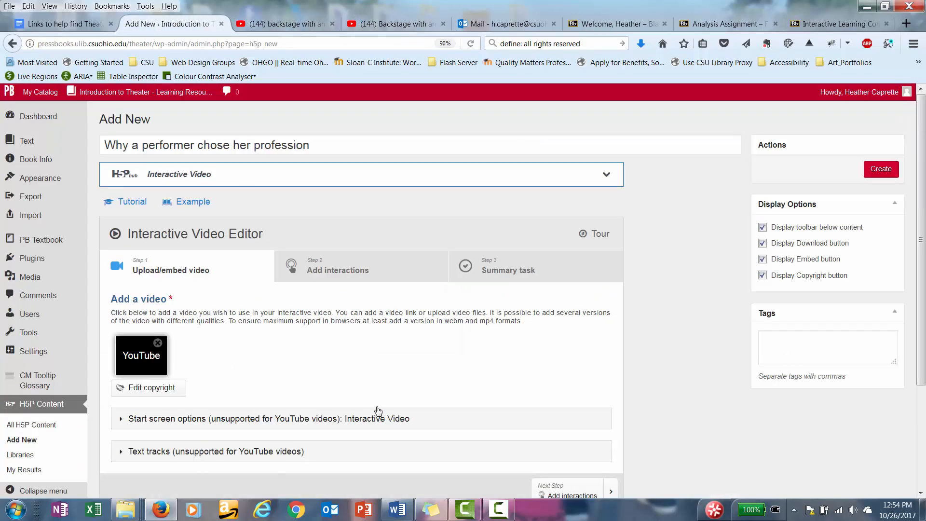
{"action": "left_click", "coordinate": [183, 389]}
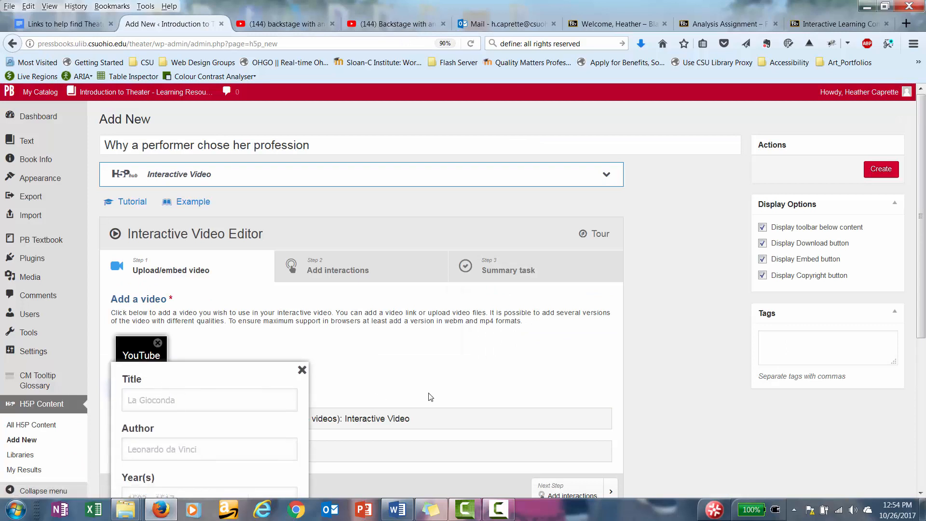
{"action": "scroll", "coordinate": [430, 397], "scroll_direction": "down", "scroll_amount": 5}
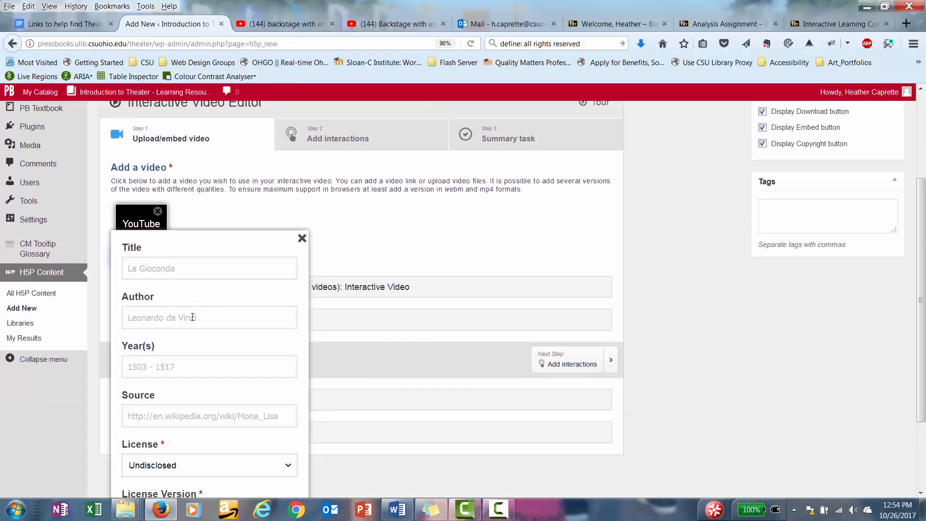
{"action": "left_click", "coordinate": [187, 267]}
{"action": "type", "text": "Backstage with an E"}
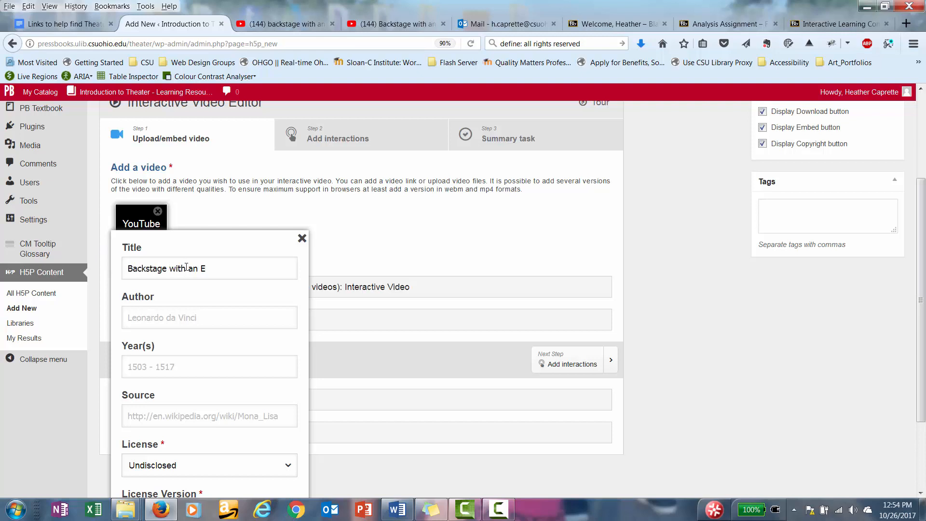
{"action": "type", "text": "lite Ballerina"}
{"action": "left_click", "coordinate": [197, 321]}
{"action": "type", "text": "A"}
{"action": "key", "text": "BackSpace"}
{"action": "type", "text": "Wall "}
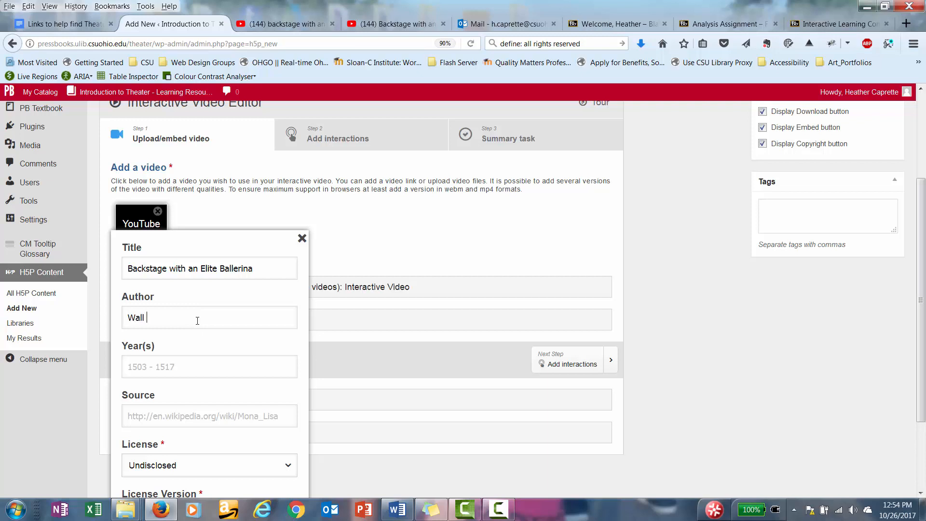
{"action": "type", "text": "Street Journal"}
{"action": "left_click", "coordinate": [186, 365]}
{"action": "type", "text": "2015"}
{"action": "left_click", "coordinate": [209, 415]}
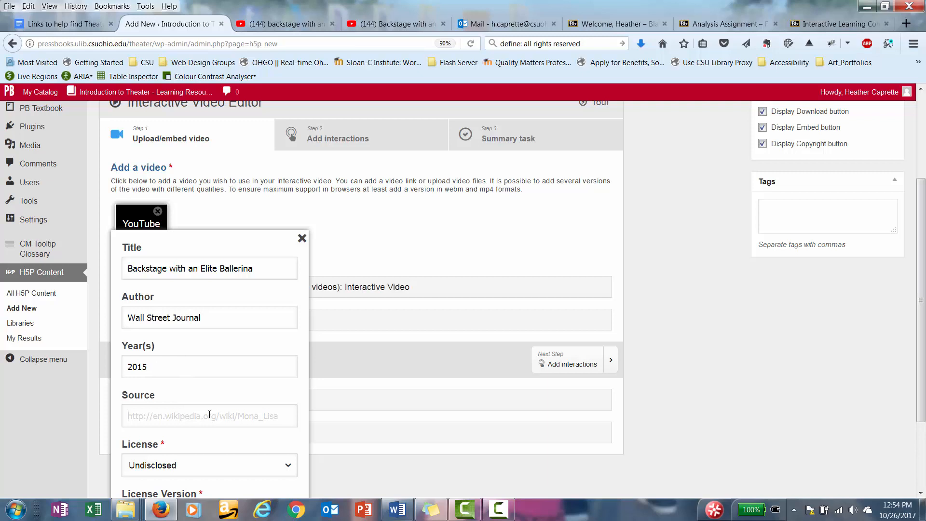
{"action": "key", "text": "ctrl+v"}
Review the available license options, leave the license as Undisclosed, and close the copyright details
{"action": "scroll", "coordinate": [267, 413], "scroll_direction": "down", "scroll_amount": 4}
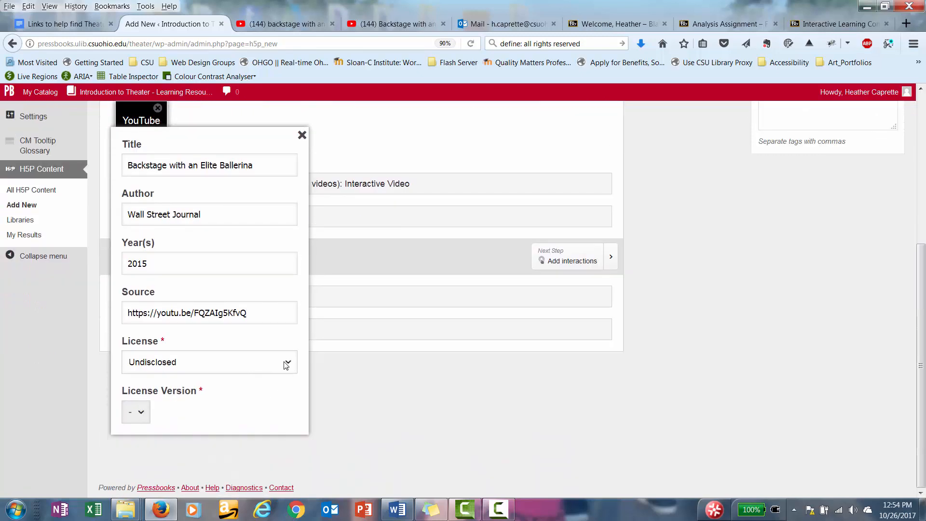
{"action": "left_click", "coordinate": [291, 368]}
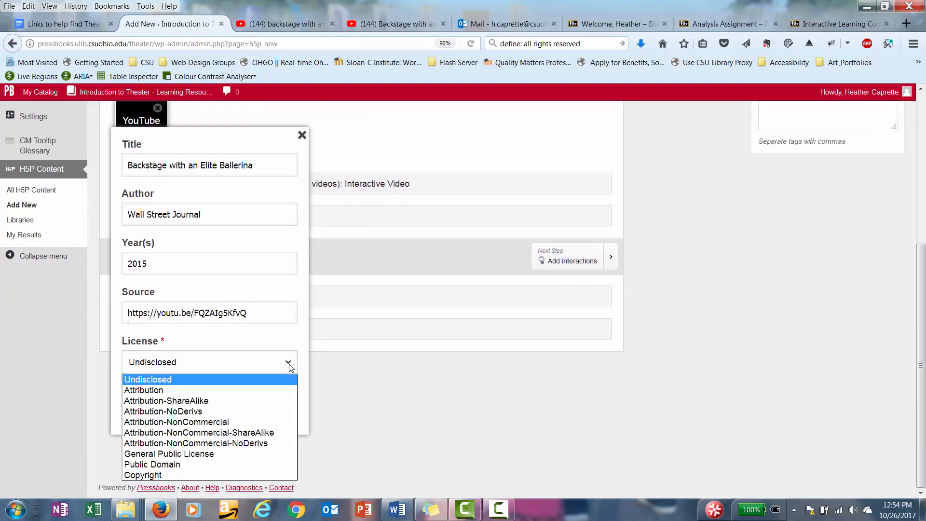
{"action": "left_click", "coordinate": [291, 368]}
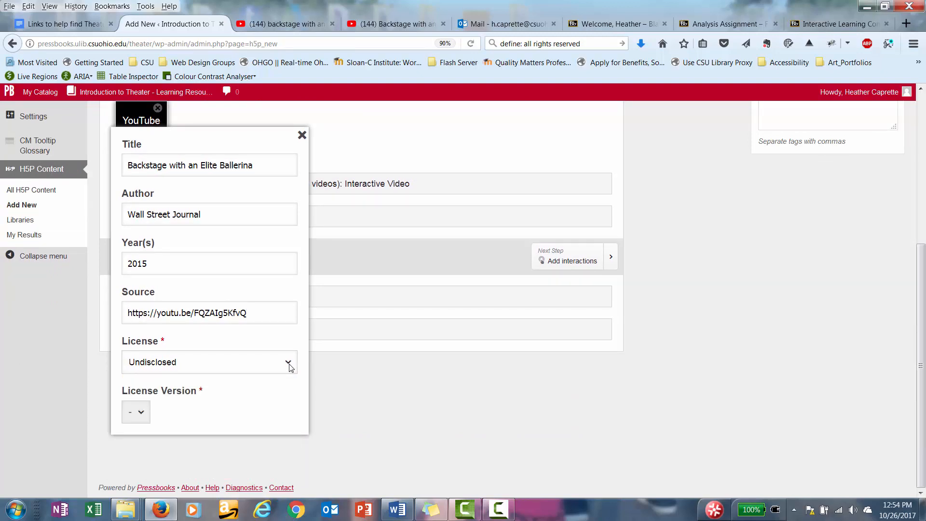
{"action": "left_click", "coordinate": [291, 368]}
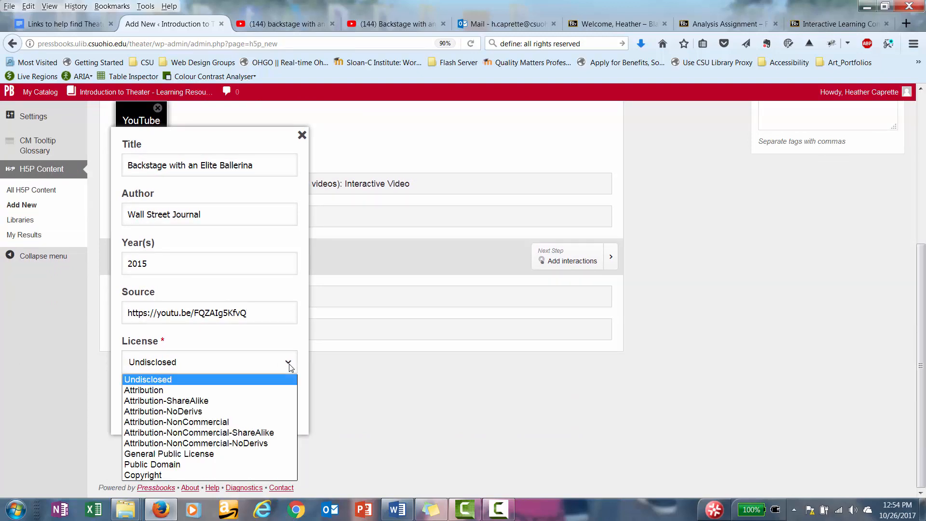
{"action": "left_click", "coordinate": [291, 368]}
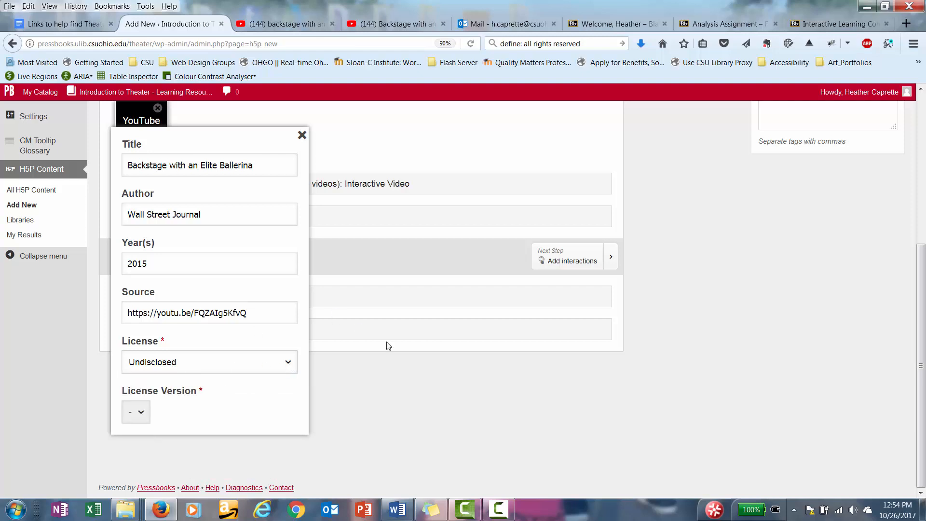
{"action": "scroll", "coordinate": [388, 366], "scroll_direction": "up", "scroll_amount": 4}
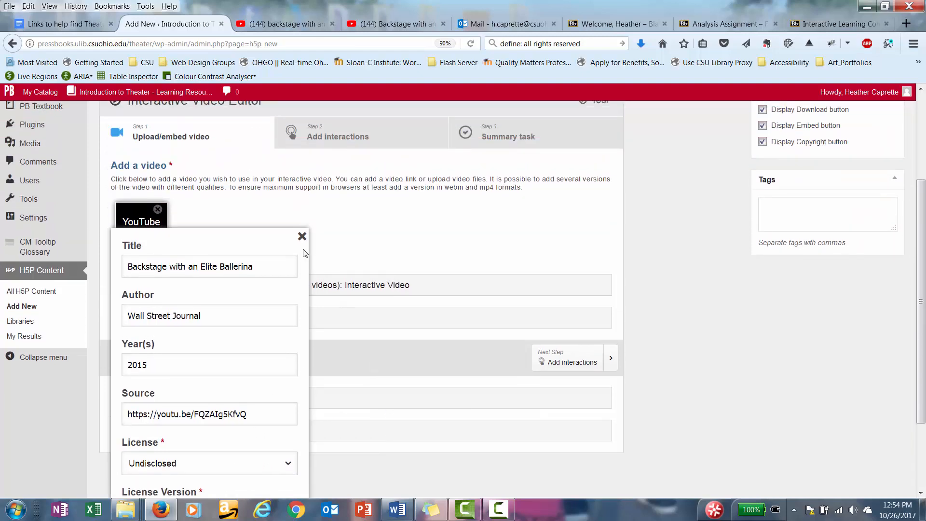
{"action": "left_click", "coordinate": [306, 237]}
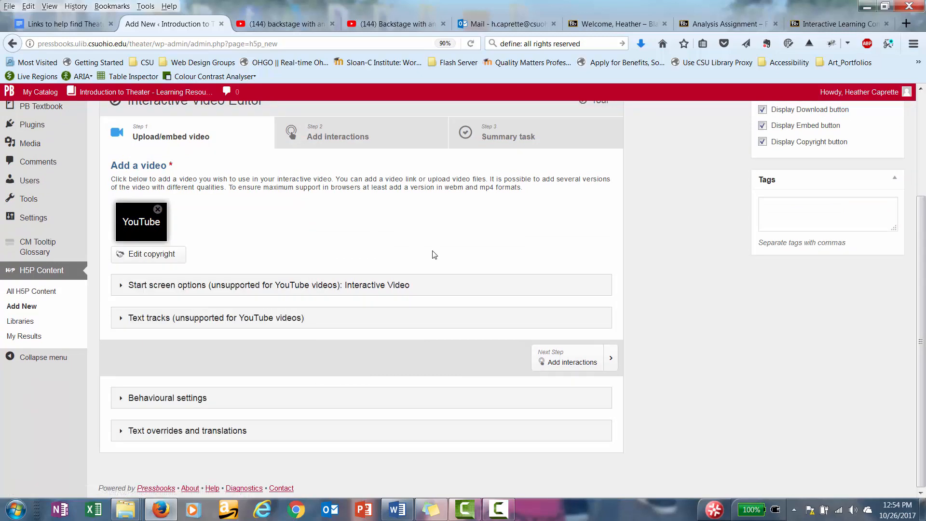
Go to the Add interactions stage of the Interactive Video Editor and look over the interaction tools and loaded video
{"action": "scroll", "coordinate": [723, 326], "scroll_direction": "up", "scroll_amount": 2}
{"action": "scroll", "coordinate": [724, 327], "scroll_direction": "up", "scroll_amount": 3}
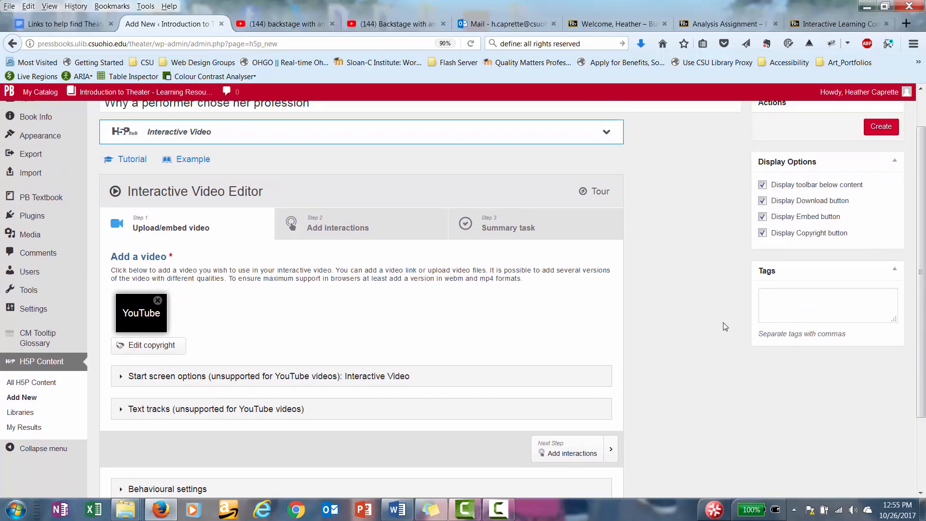
{"action": "scroll", "coordinate": [723, 326], "scroll_direction": "down", "scroll_amount": 3}
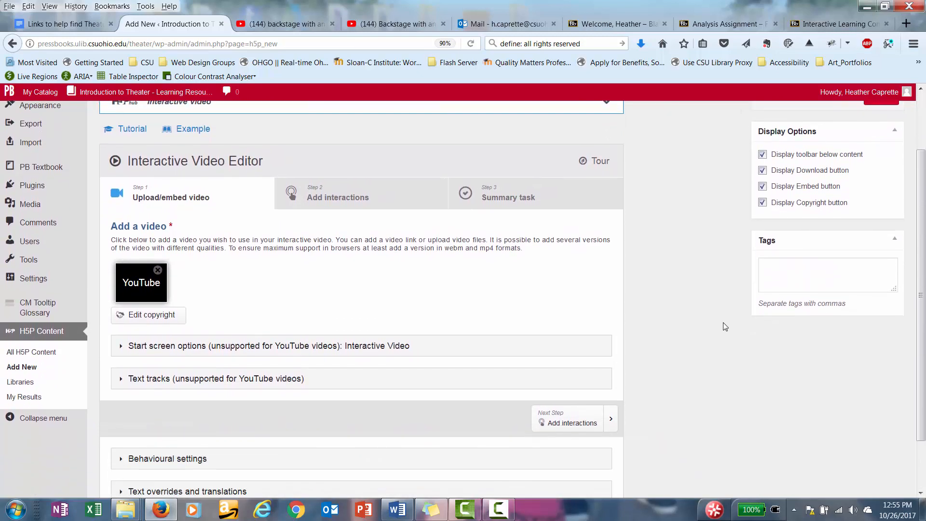
{"action": "left_click", "coordinate": [337, 193]}
{"action": "scroll", "coordinate": [725, 309], "scroll_direction": "down", "scroll_amount": 2}
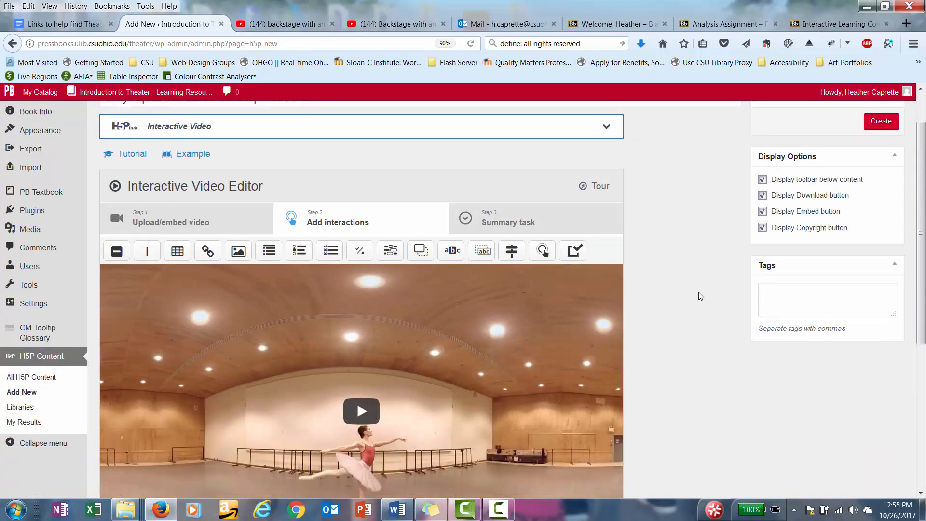
{"action": "scroll", "coordinate": [696, 288], "scroll_direction": "down", "scroll_amount": 6}
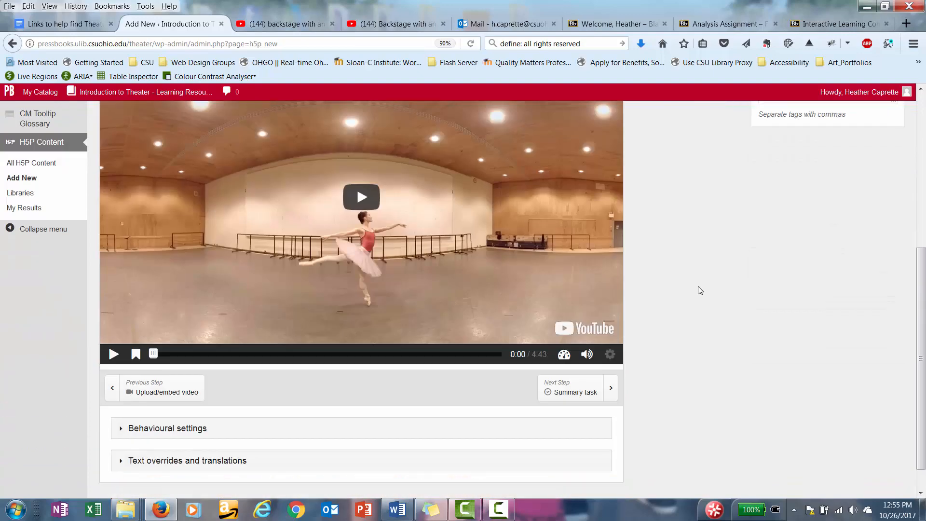
{"action": "scroll", "coordinate": [700, 287], "scroll_direction": "up", "scroll_amount": 2}
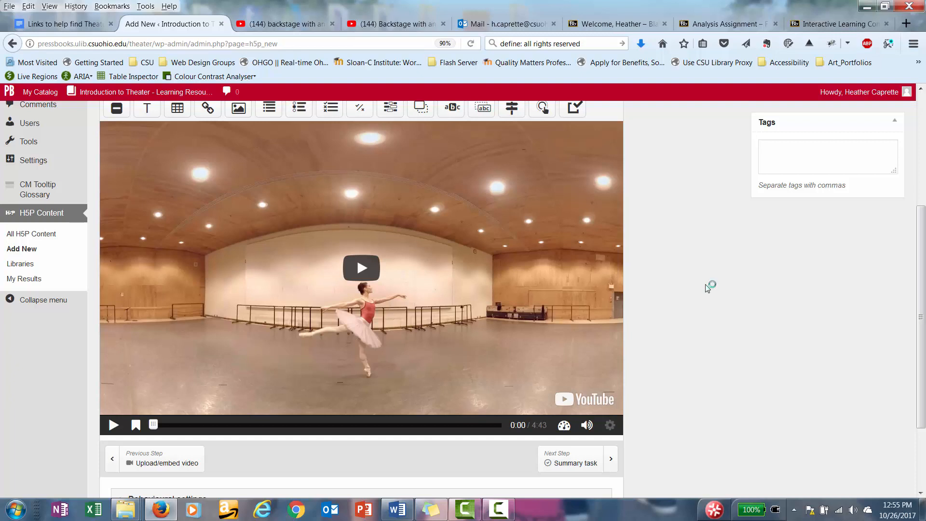
{"action": "scroll", "coordinate": [707, 288], "scroll_direction": "up", "scroll_amount": 1}
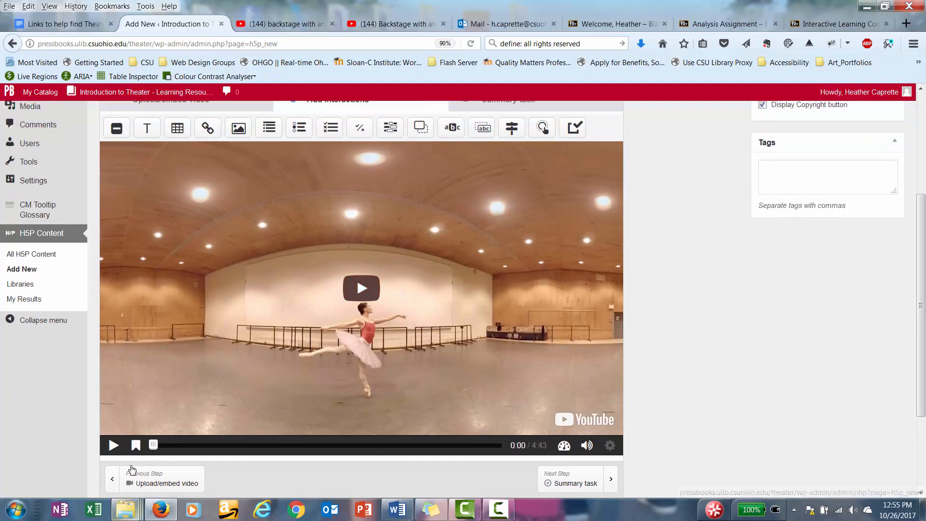
Add a text interaction at 0:00–0:10 that pauses the video and displays as a poster
{"action": "left_click", "coordinate": [147, 130]}
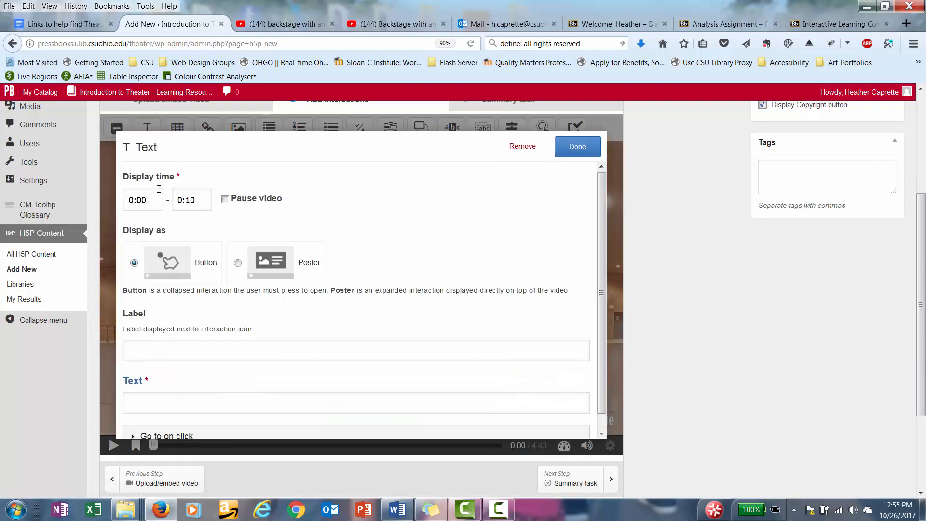
{"action": "left_click", "coordinate": [147, 200]}
{"action": "left_click", "coordinate": [226, 200]}
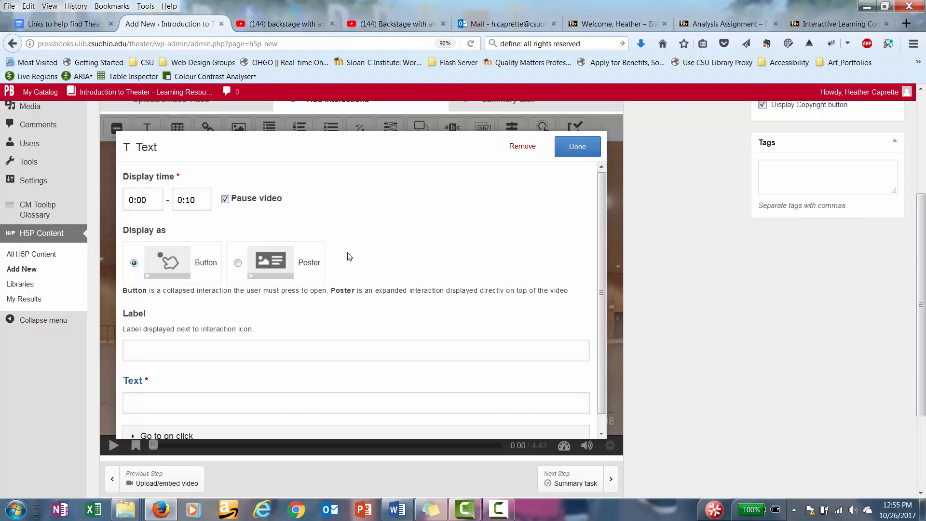
{"action": "left_click", "coordinate": [238, 264]}
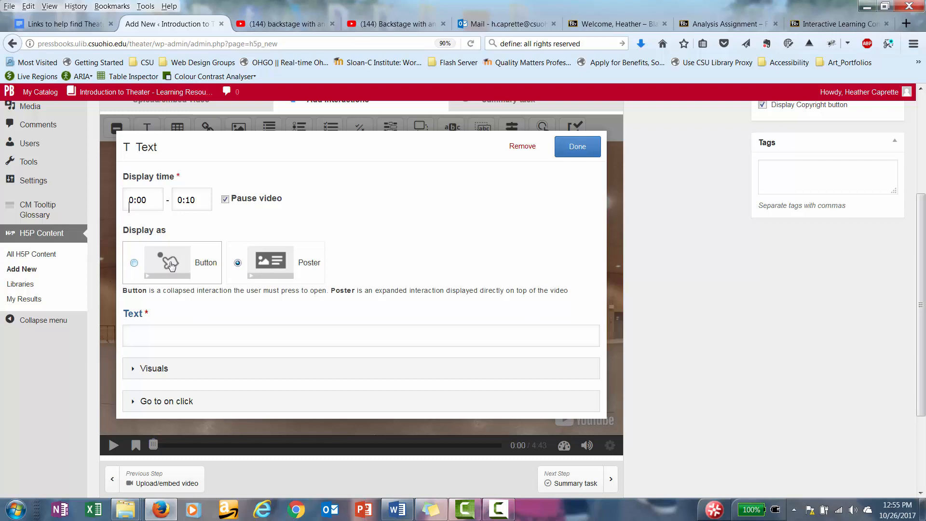
Enter the poster text "Note why Sarah Lane chose her profession? Was it for love or money, fame, fortune, etc?"
{"action": "left_click", "coordinate": [196, 333]}
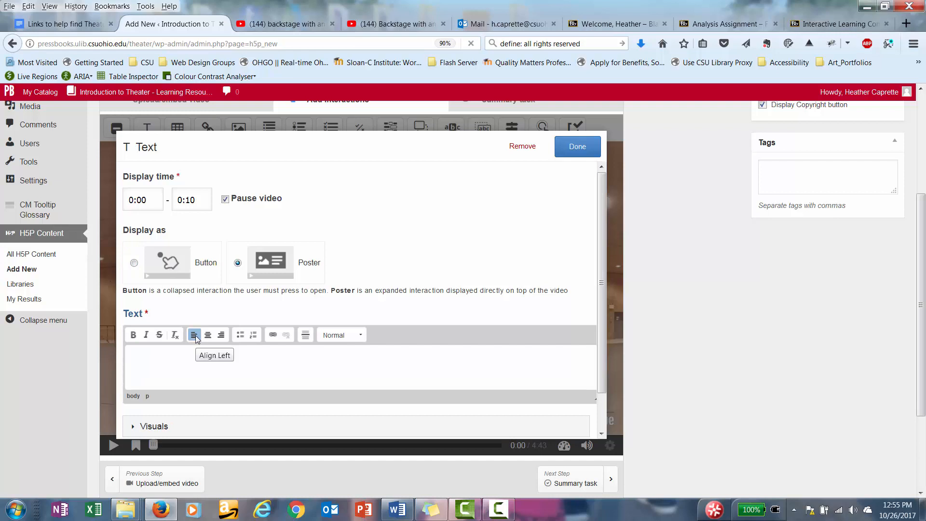
{"action": "type", "text": "Note why Sarah Lane chose her profession?"}
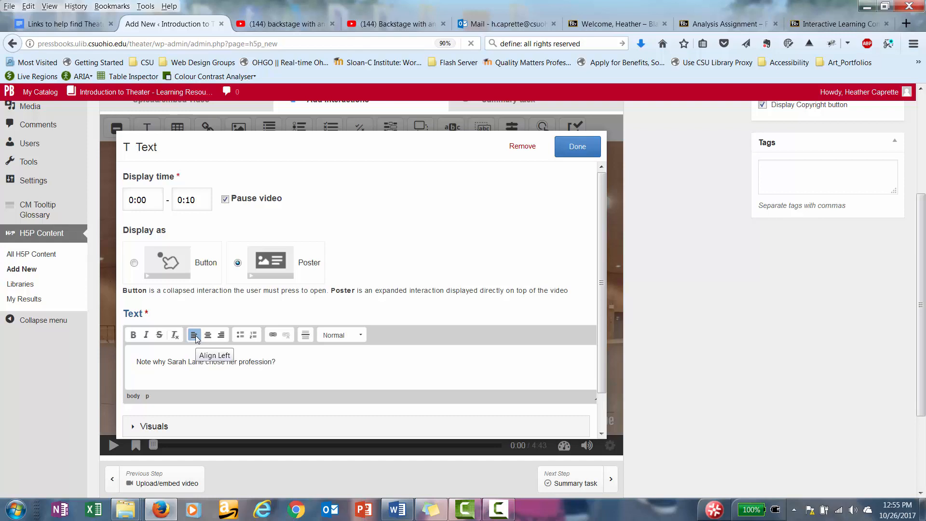
{"action": "type", "text": " Was it for love or money, fame"}
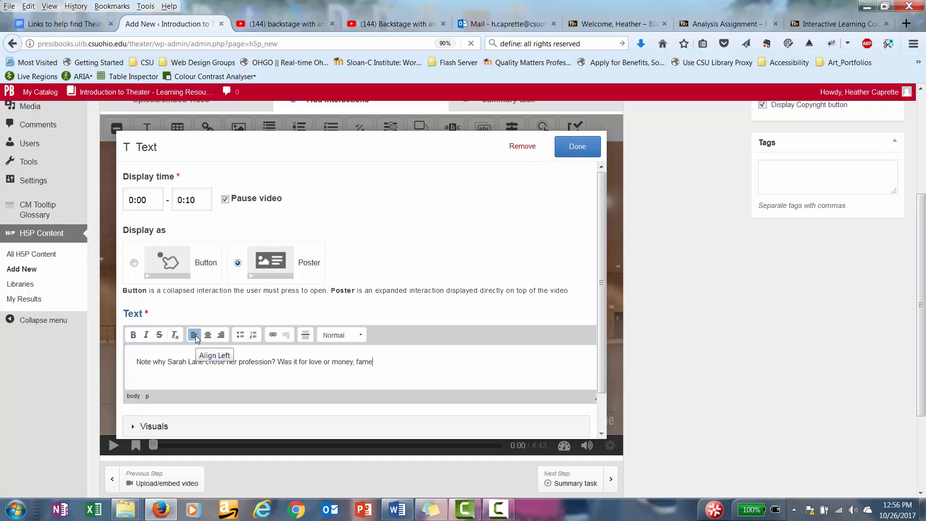
{"action": "type", "text": ", fortune, et"}
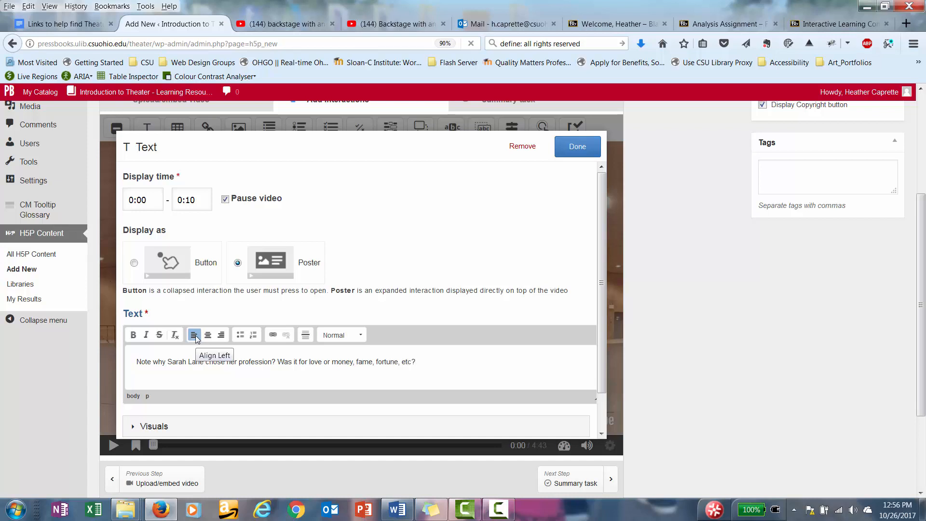
{"action": "type", "text": "c?"}
Review the poster's background color and box shadow under Visuals, keep them as they are, and finish the text interaction
{"action": "scroll", "coordinate": [603, 248], "scroll_direction": "down", "scroll_amount": 1}
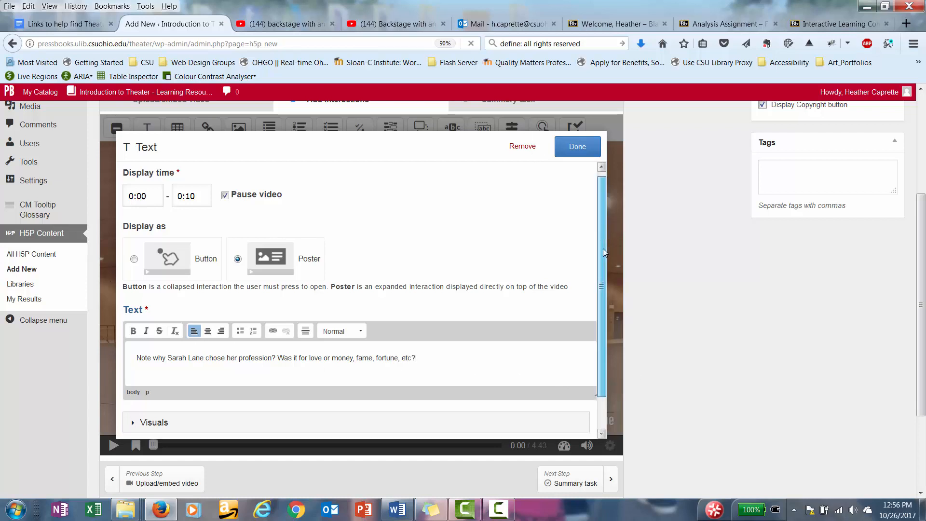
{"action": "left_click_drag", "start_coordinate": [602, 248], "coordinate": [603, 268]}
{"action": "left_click", "coordinate": [134, 388]}
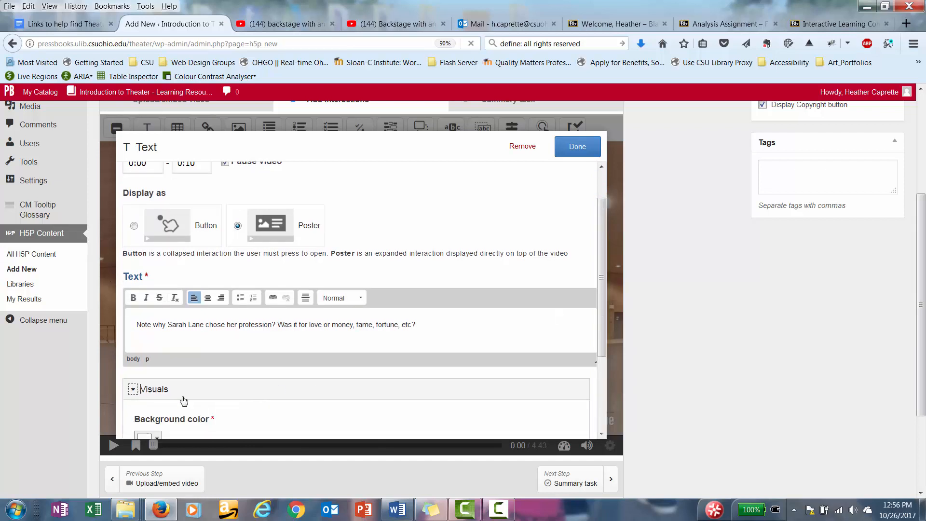
{"action": "scroll", "coordinate": [326, 393], "scroll_direction": "down", "scroll_amount": 2}
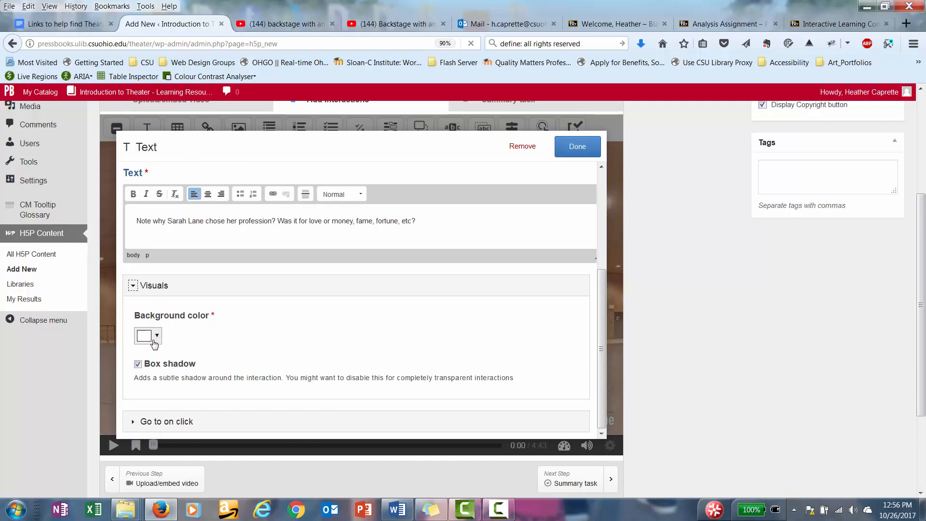
{"action": "left_click", "coordinate": [577, 146]}
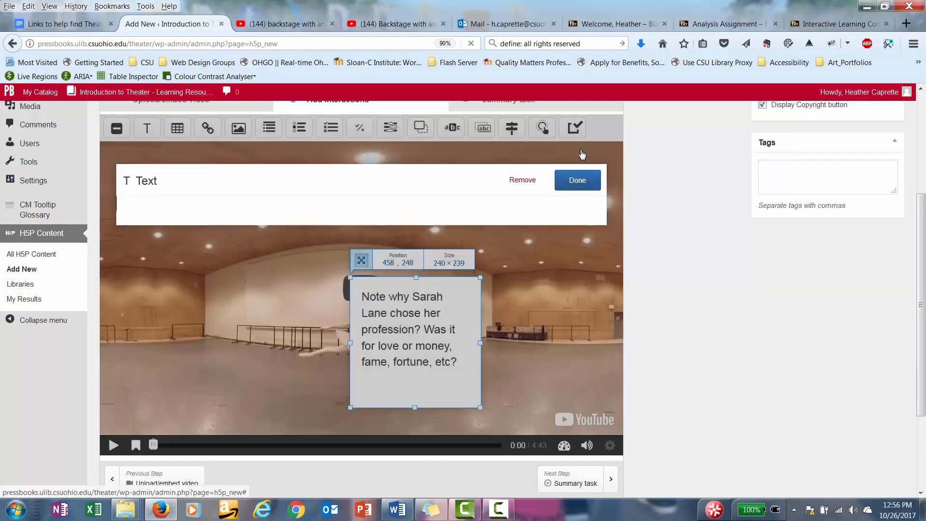
Move the profession question to about position 30, 20 on the video and reshape it into a wide, shallow two-line banner
{"action": "left_click_drag", "start_coordinate": [434, 354], "coordinate": [206, 231]}
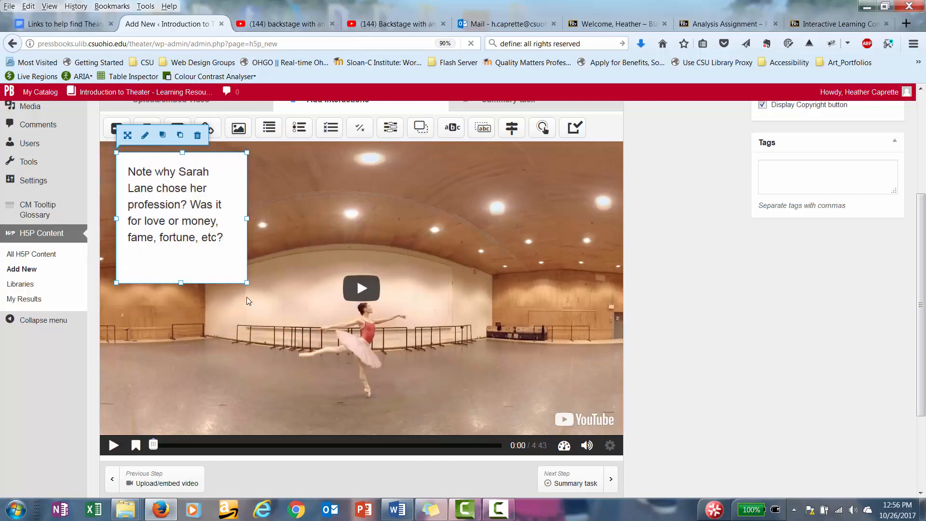
{"action": "left_click_drag", "start_coordinate": [246, 284], "coordinate": [582, 192]}
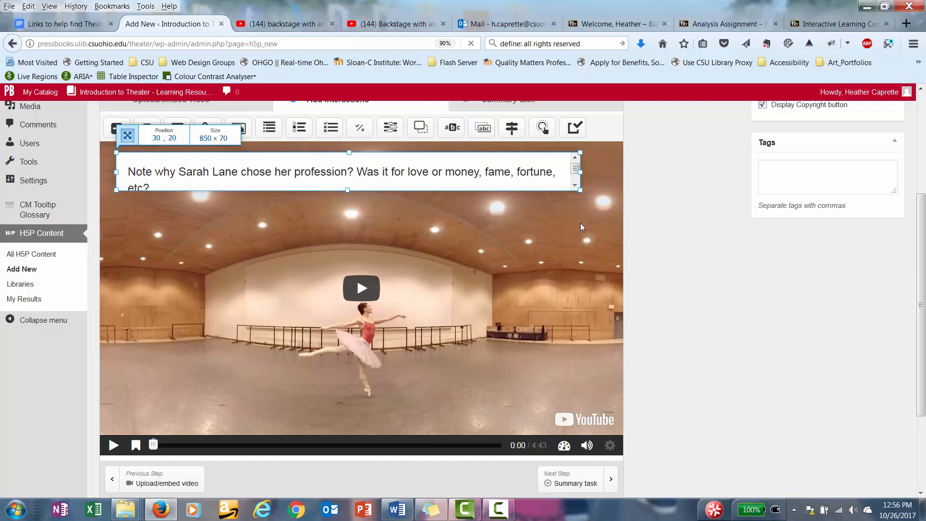
{"action": "left_click_drag", "start_coordinate": [581, 227], "coordinate": [573, 215]}
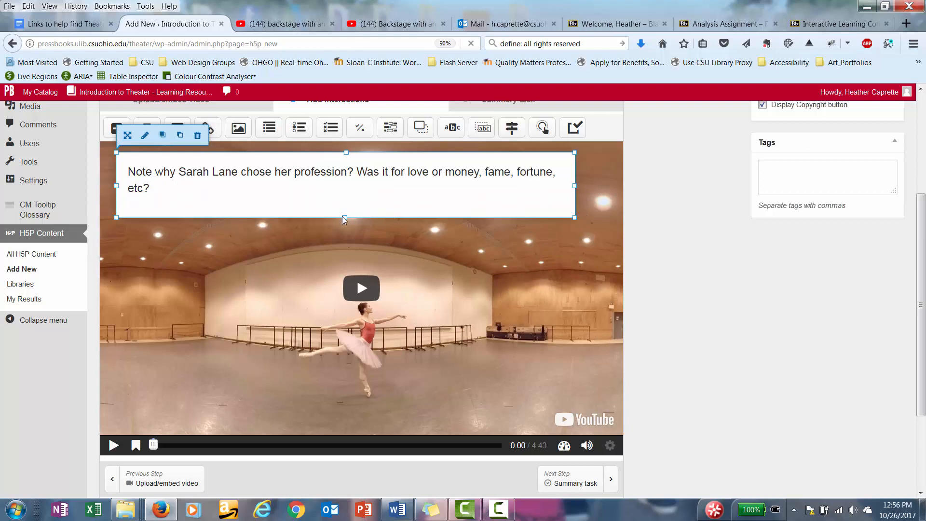
{"action": "left_click_drag", "start_coordinate": [344, 217], "coordinate": [346, 204]}
{"action": "left_click", "coordinate": [545, 239]}
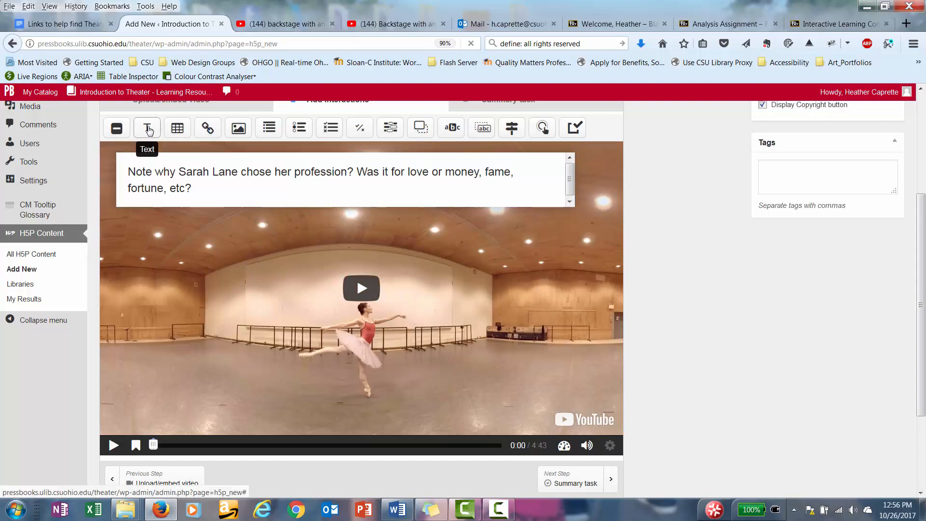
Add a second text interaction at 0:00–0:10 that pauses the video and displays as a poster
{"action": "left_click", "coordinate": [148, 128]}
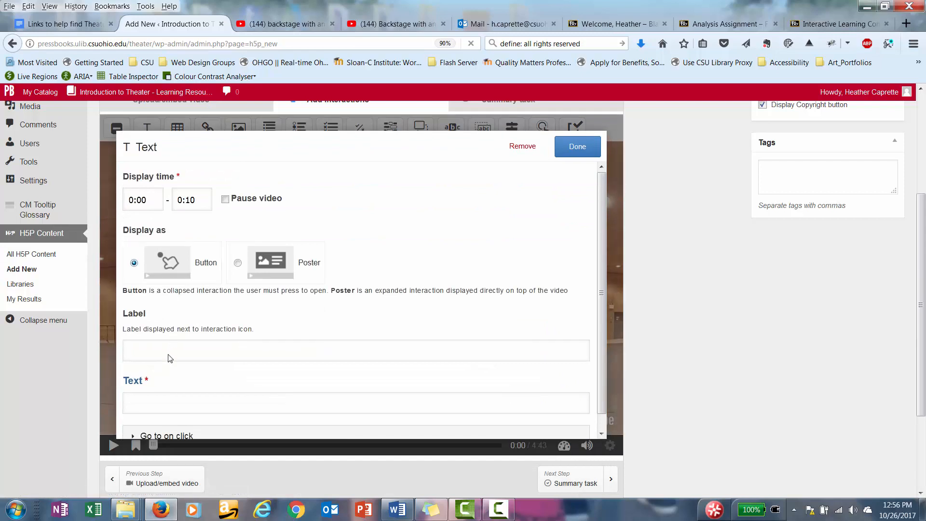
{"action": "left_click", "coordinate": [238, 263]}
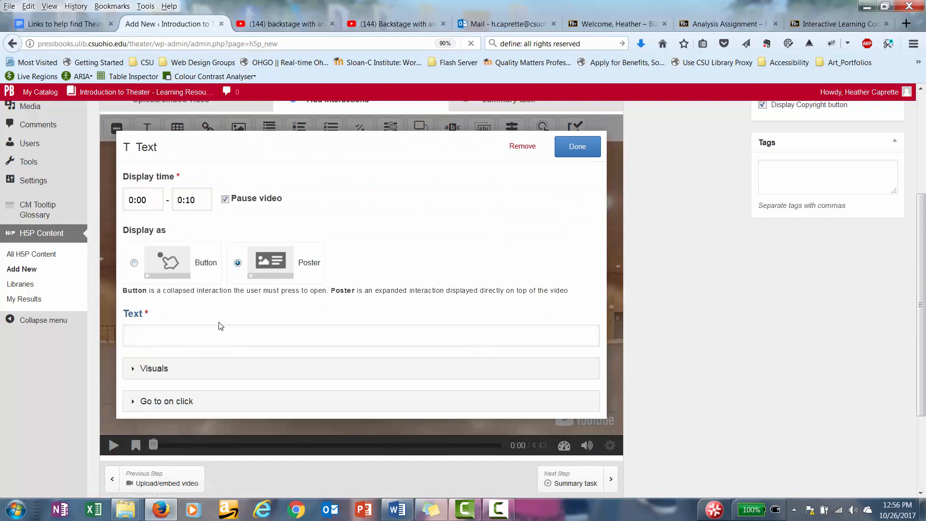
{"action": "left_click", "coordinate": [233, 337]}
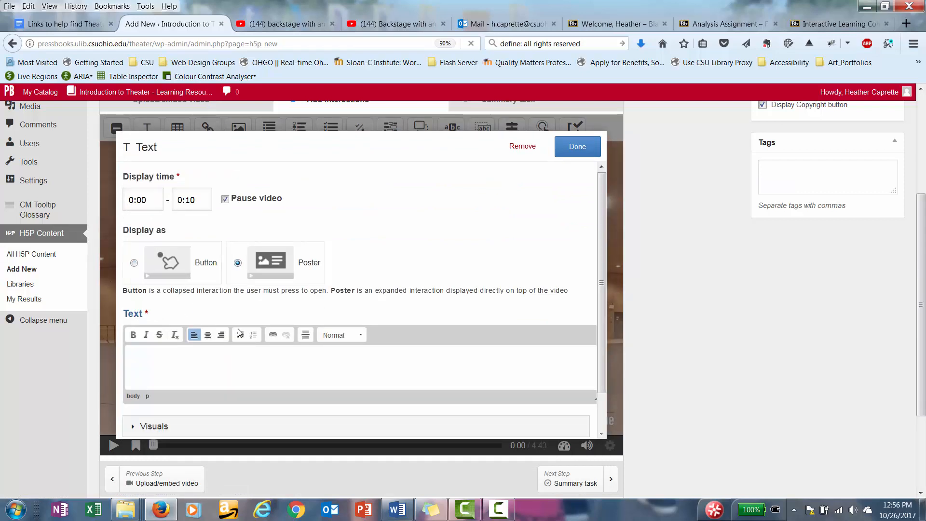
Enter "Click and drag around this 360 degree video to see all of the environment." as the second poster's text and finish it
{"action": "type", "text": "Click and drag around this 360 ds"}
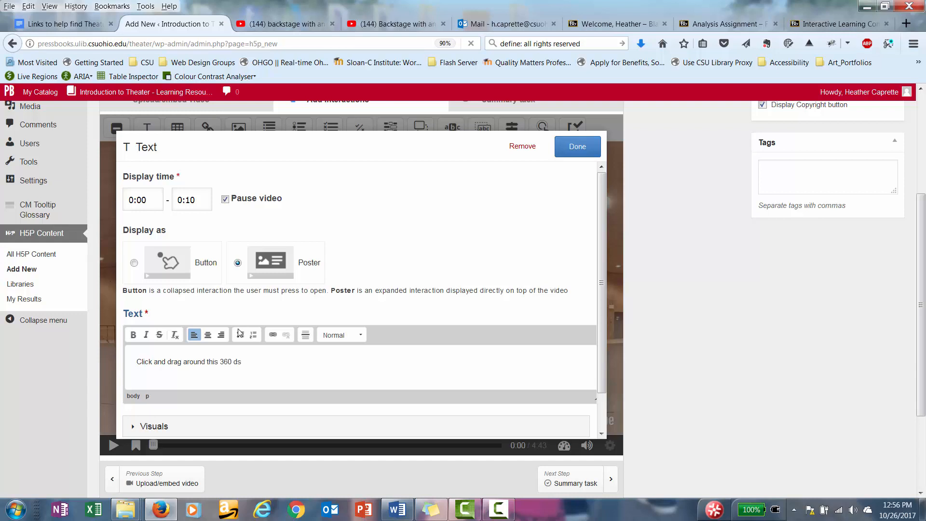
{"action": "type", "text": "gree vide"}
{"action": "type", "text": "o to se"}
{"action": "type", "text": "e all of the "}
{"action": "type", "text": "envirno"}
{"action": "type", "text": "nment."}
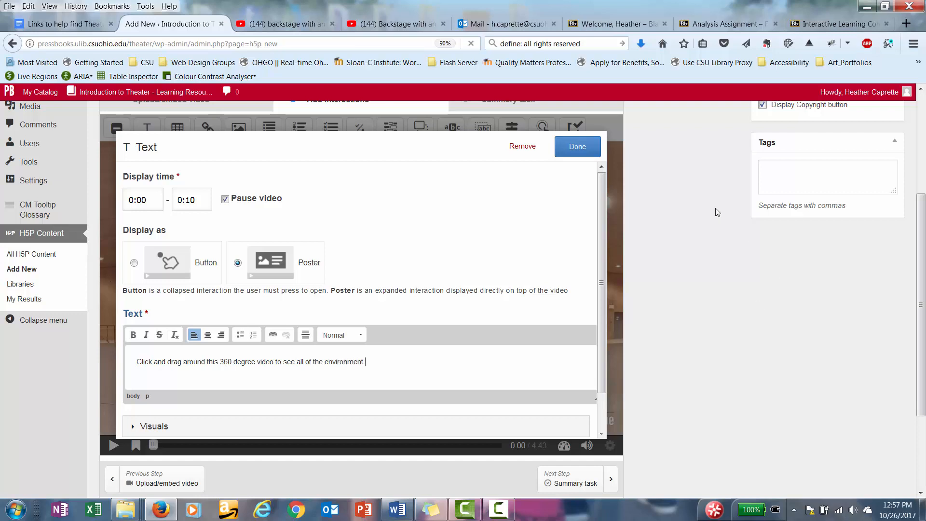
{"action": "left_click", "coordinate": [577, 147]}
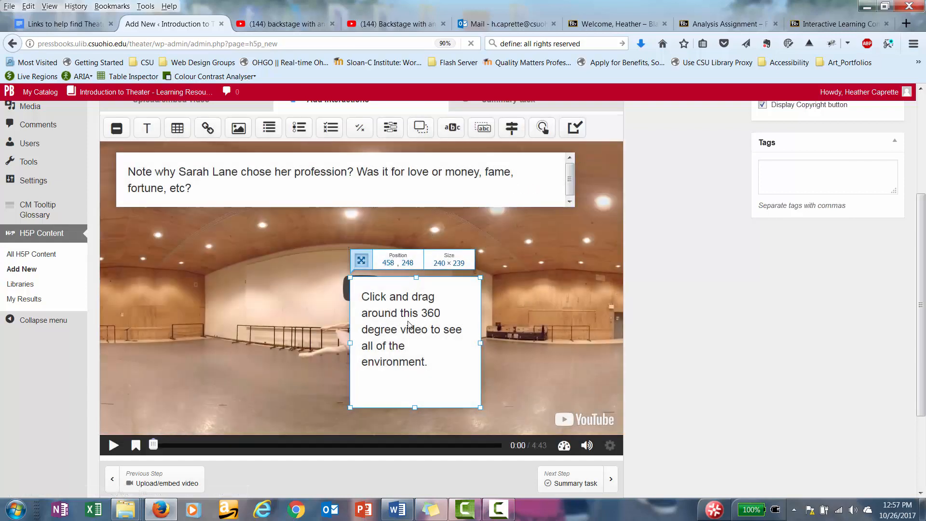
Place the second poster below the first at about 30, 120, sized about 840 × 60, and shift the first poster slightly up
{"action": "left_click_drag", "start_coordinate": [409, 329], "coordinate": [198, 275]}
{"action": "left_click_drag", "start_coordinate": [179, 254], "coordinate": [179, 256]}
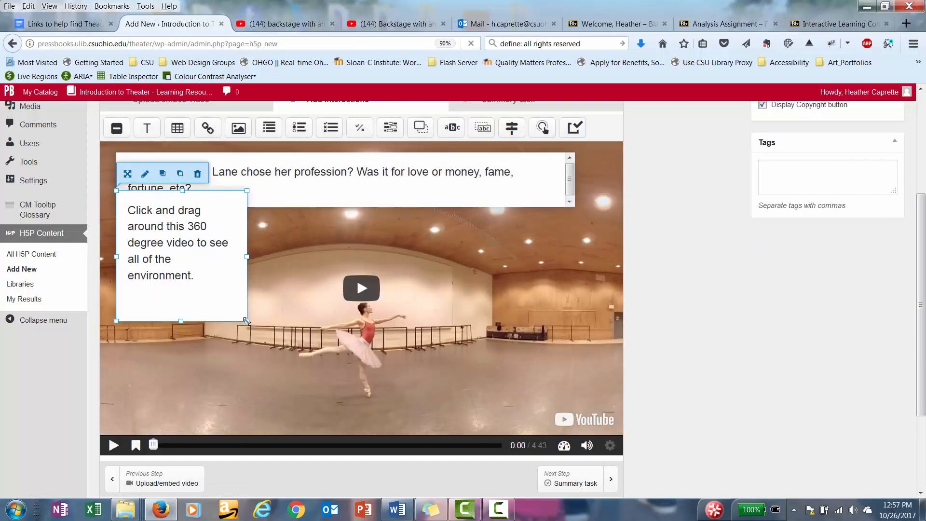
{"action": "left_click_drag", "start_coordinate": [247, 321], "coordinate": [579, 283]}
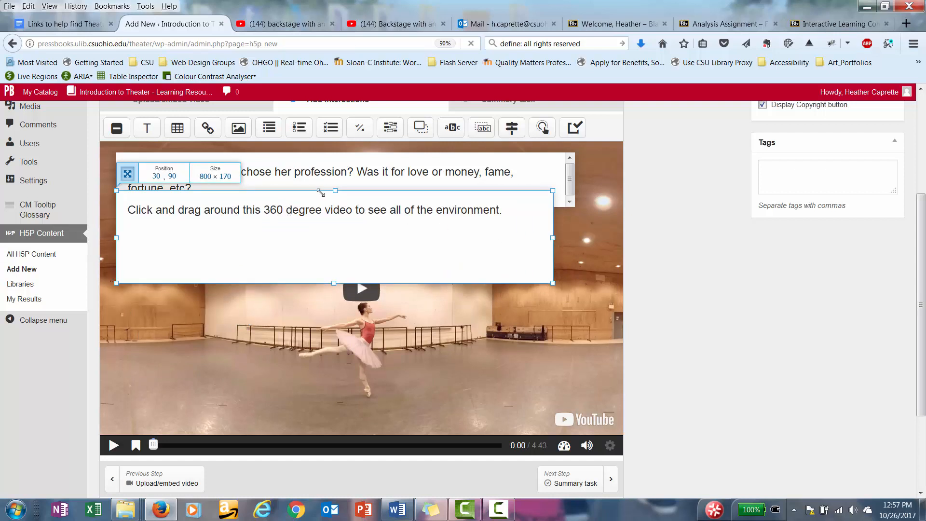
{"action": "left_click_drag", "start_coordinate": [334, 189], "coordinate": [348, 240]}
{"action": "left_click", "coordinate": [386, 217]}
{"action": "left_click_drag", "start_coordinate": [448, 227], "coordinate": [448, 194]}
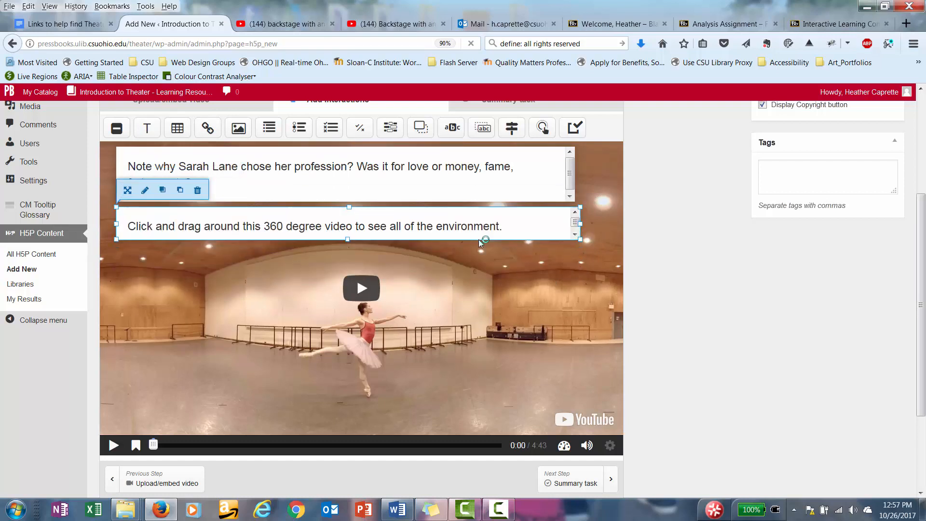
{"action": "left_click_drag", "start_coordinate": [580, 223], "coordinate": [574, 223]}
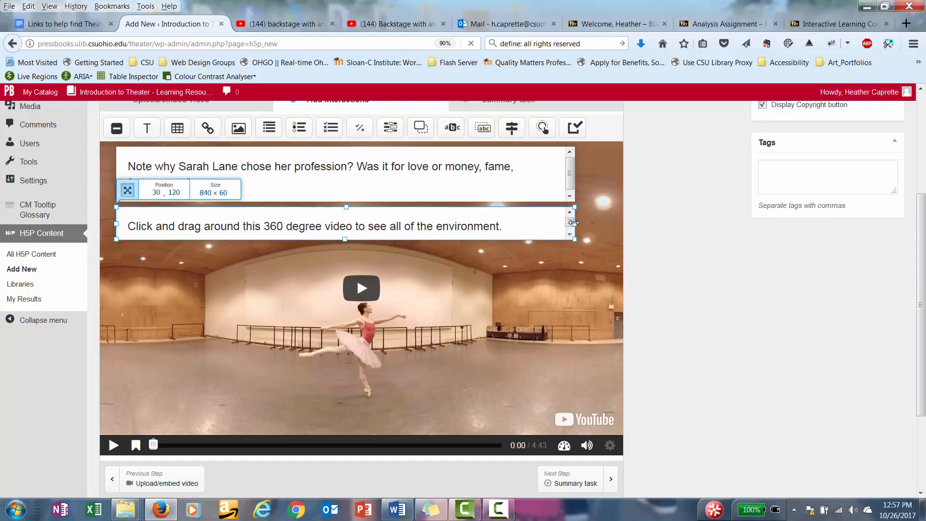
{"action": "left_click", "coordinate": [561, 264]}
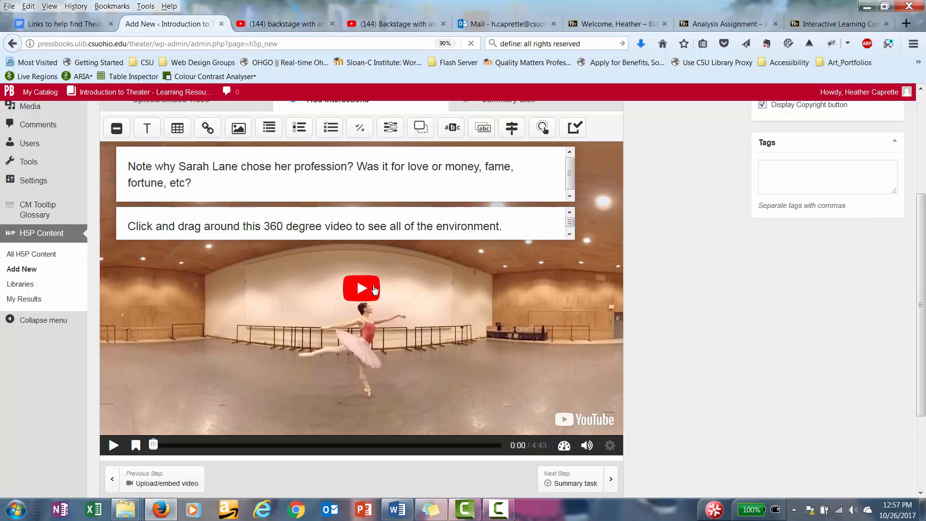
Preview the opening with its text posters, then play from about 0:40 while looking around the 360 view, and pause
{"action": "left_click", "coordinate": [374, 288]}
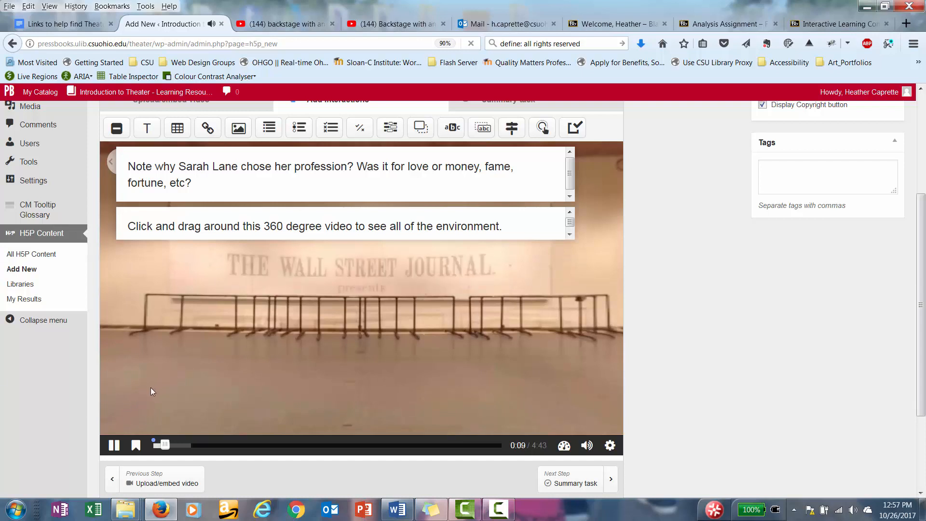
{"action": "left_click", "coordinate": [115, 448]}
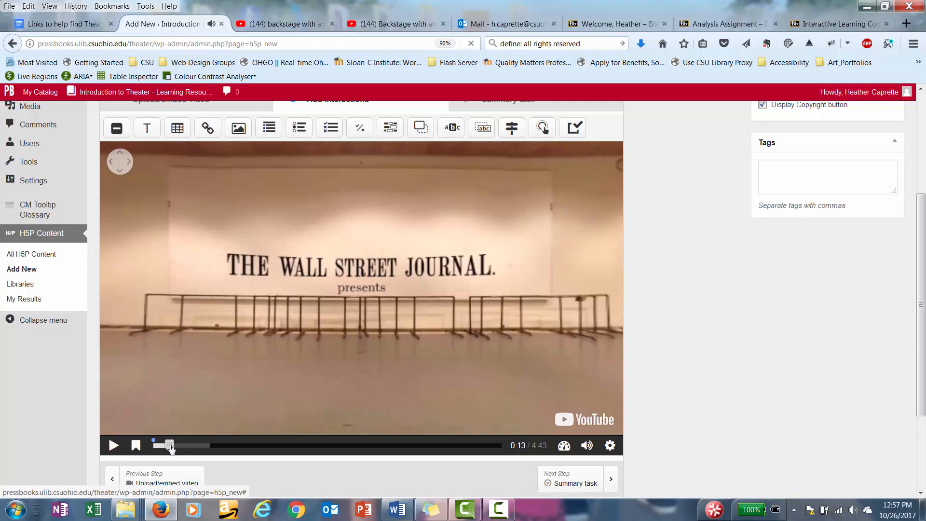
{"action": "left_click_drag", "start_coordinate": [169, 447], "coordinate": [203, 449]}
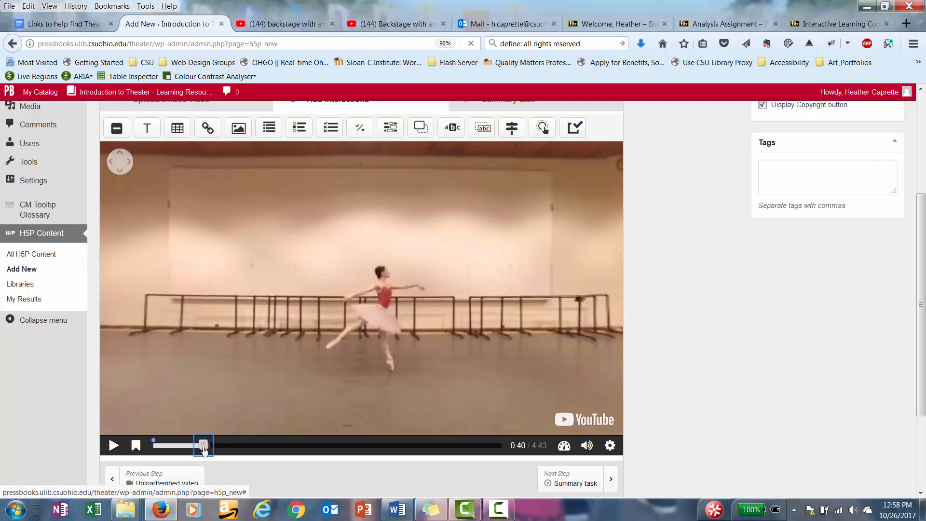
{"action": "left_click", "coordinate": [114, 446]}
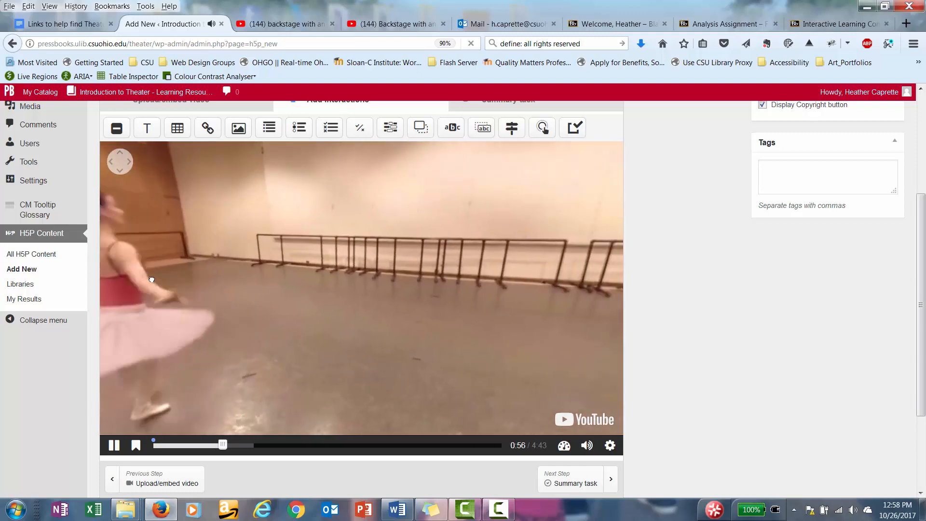
{"action": "left_click_drag", "start_coordinate": [401, 277], "coordinate": [195, 280]}
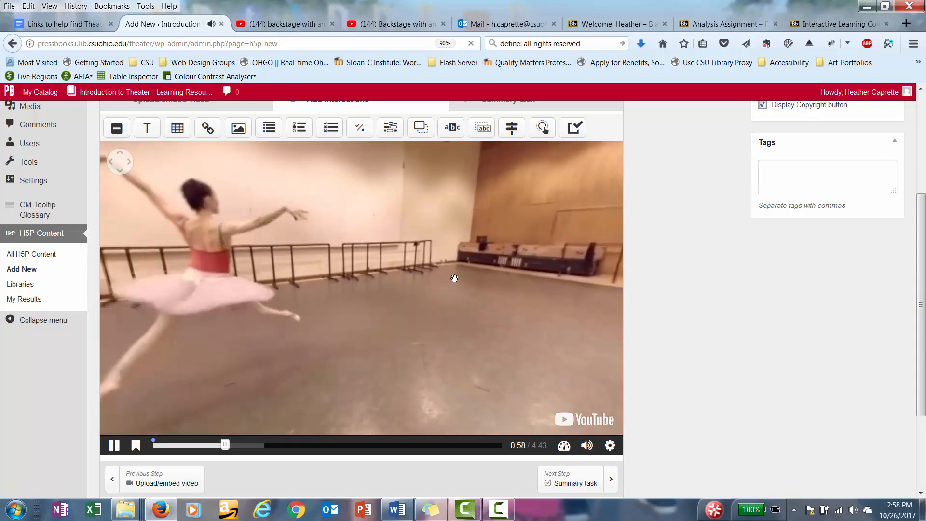
{"action": "left_click_drag", "start_coordinate": [455, 279], "coordinate": [285, 277]}
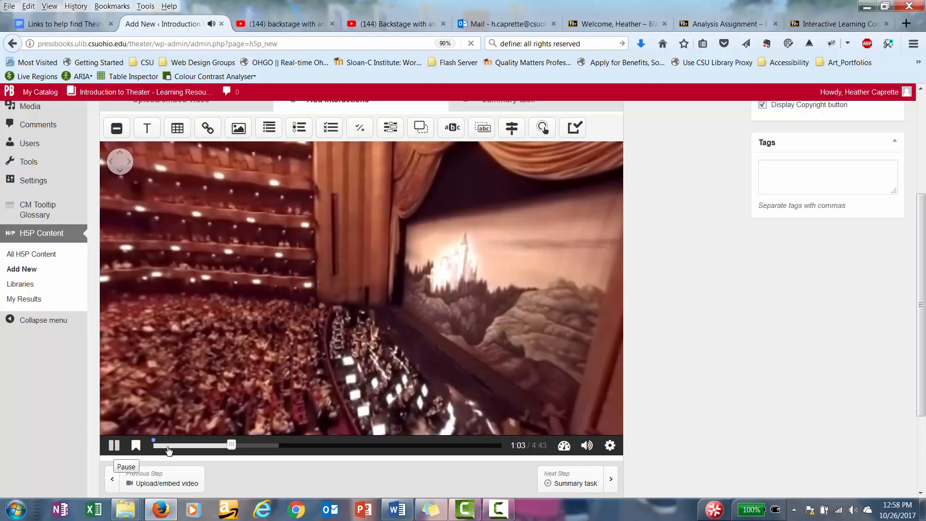
{"action": "left_click", "coordinate": [114, 446]}
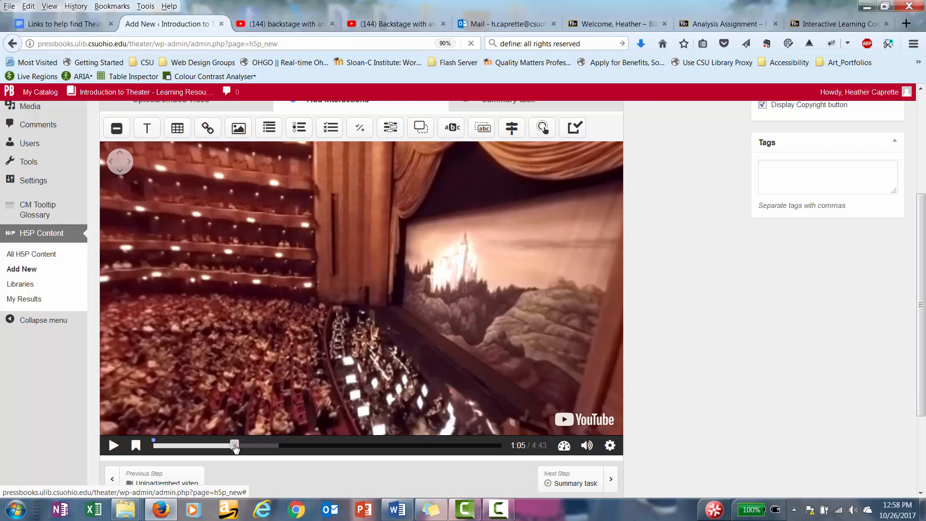
{"action": "left_click_drag", "start_coordinate": [235, 447], "coordinate": [247, 448]}
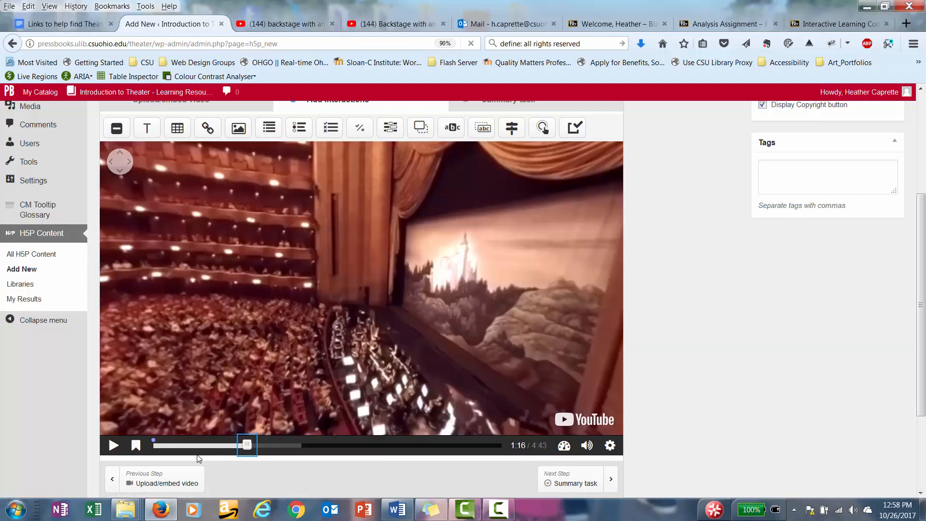
{"action": "left_click", "coordinate": [208, 129]}
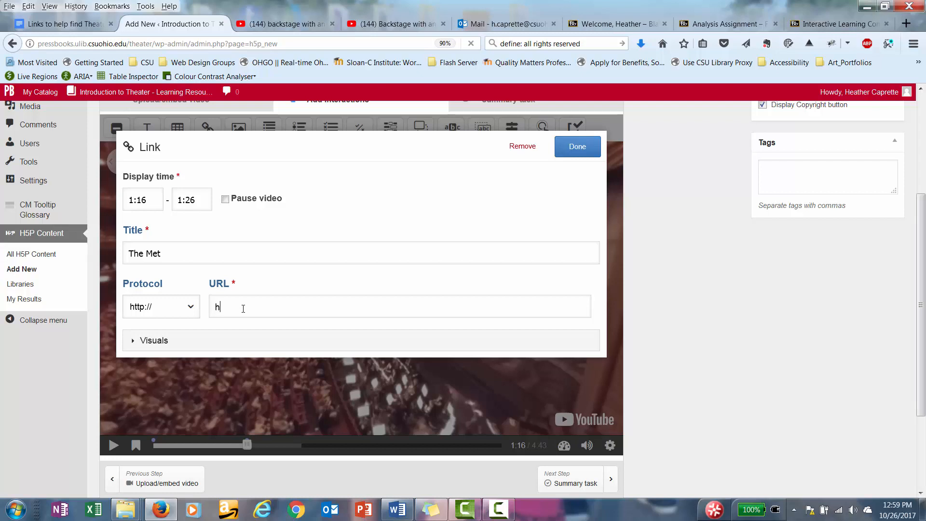
{"action": "key", "text": "BackSpace"}
{"action": "key", "text": "BackSpace"}
{"action": "key", "text": "BackSpace"}
{"action": "key", "text": "BackSpace"}
{"action": "key", "text": "BackSpace"}
{"action": "left_click", "coordinate": [185, 350]}
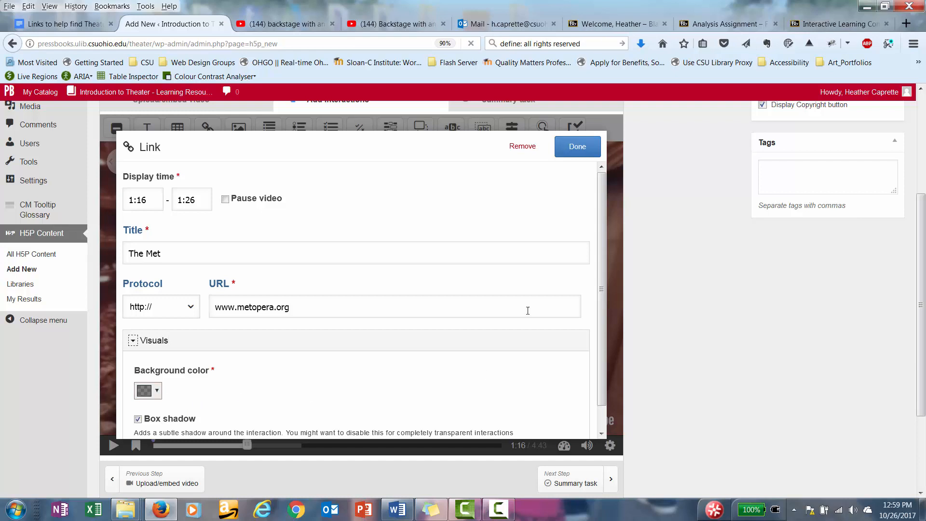
{"action": "left_click", "coordinate": [577, 146]}
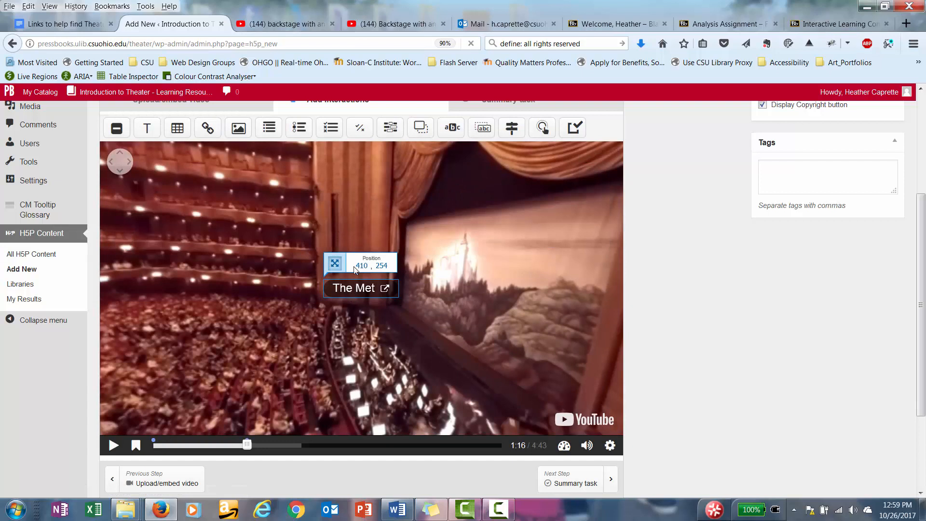
{"action": "left_click_drag", "start_coordinate": [363, 300], "coordinate": [363, 291]}
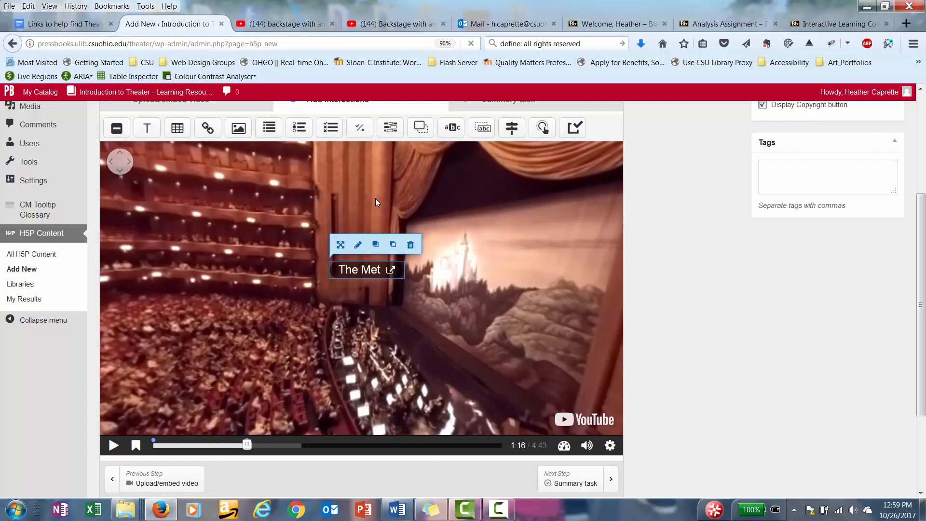
{"action": "left_click_drag", "start_coordinate": [363, 273], "coordinate": [355, 180]}
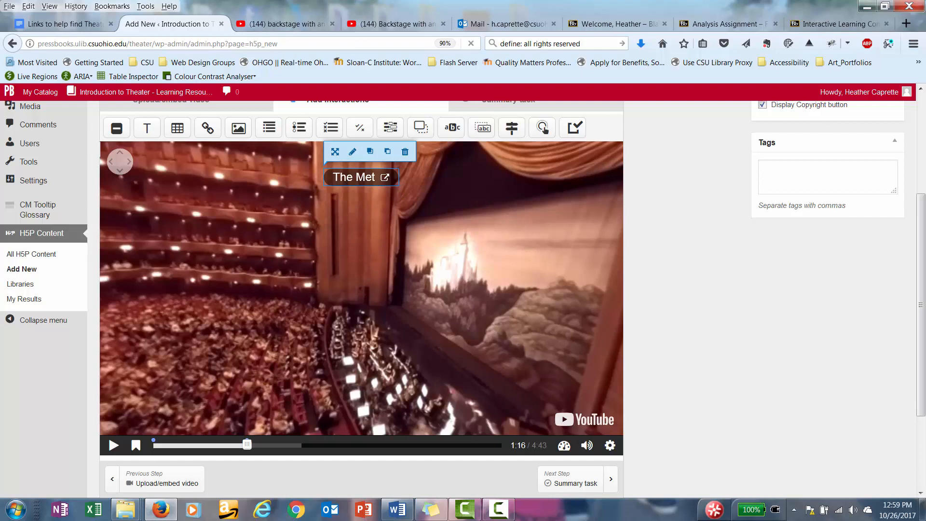
Advance the video to 3:20 and add a link interaction at 3:20–3:30 titled "Learn more about Gyrokinesis"
{"action": "left_click", "coordinate": [114, 448]}
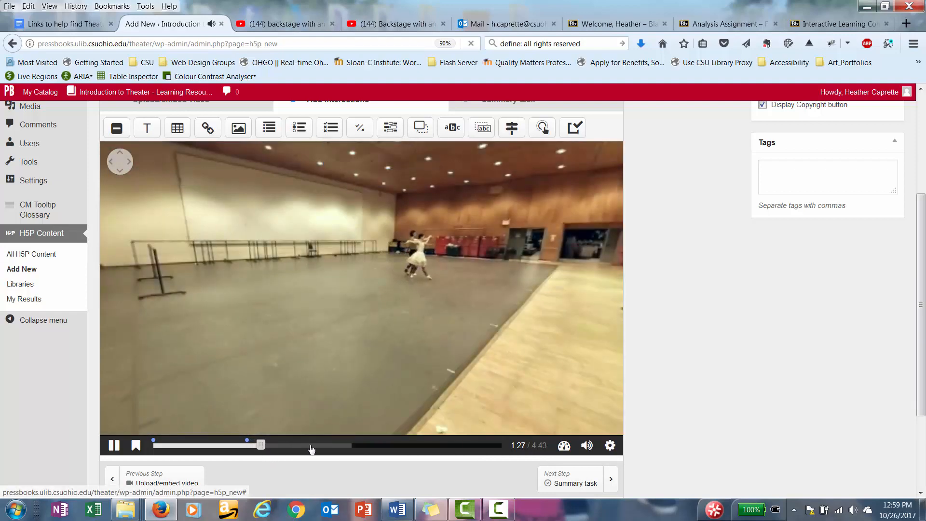
{"action": "left_click", "coordinate": [344, 446]}
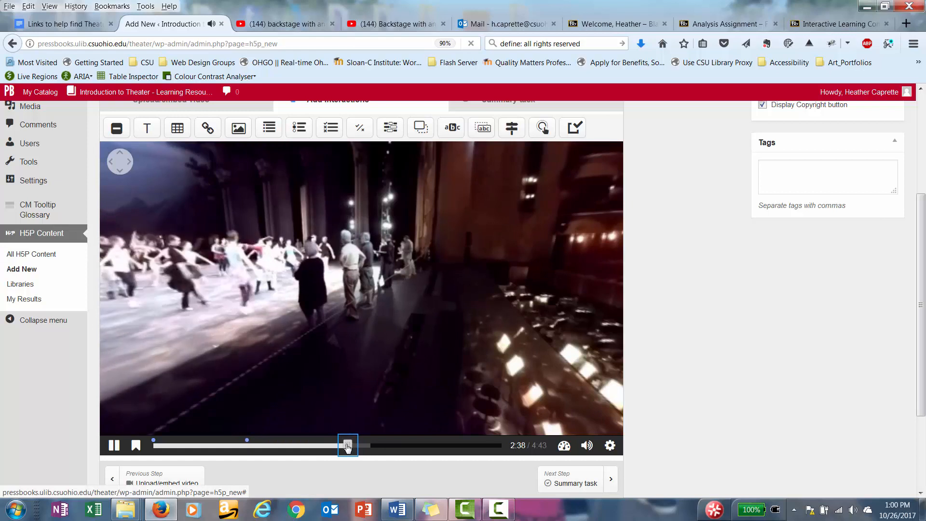
{"action": "left_click_drag", "start_coordinate": [349, 447], "coordinate": [363, 446]}
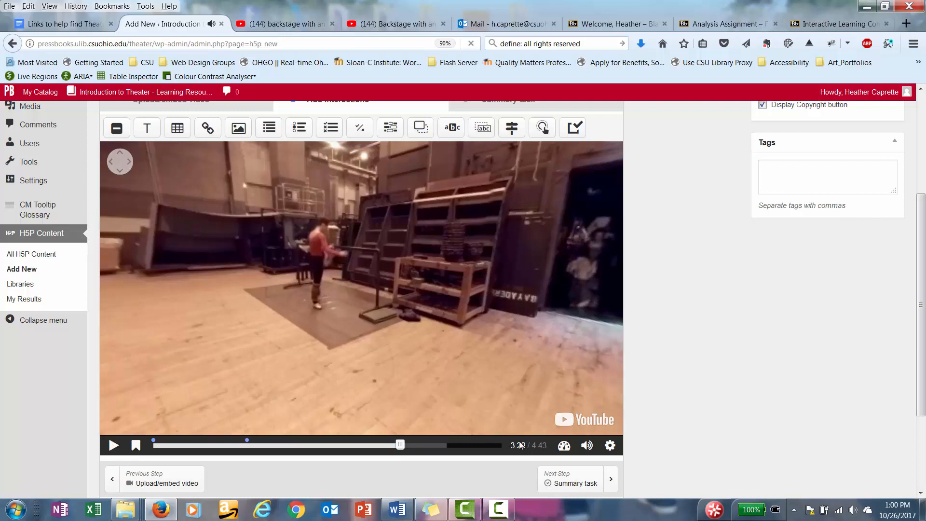
{"action": "left_click", "coordinate": [208, 129]}
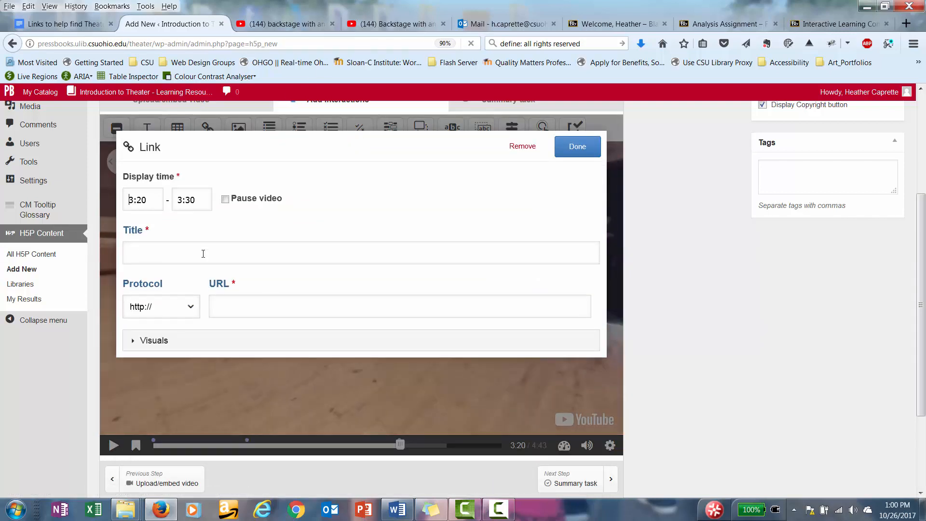
{"action": "left_click", "coordinate": [203, 249]}
{"action": "type", "text": "Learn more about Gyrokinesis"}
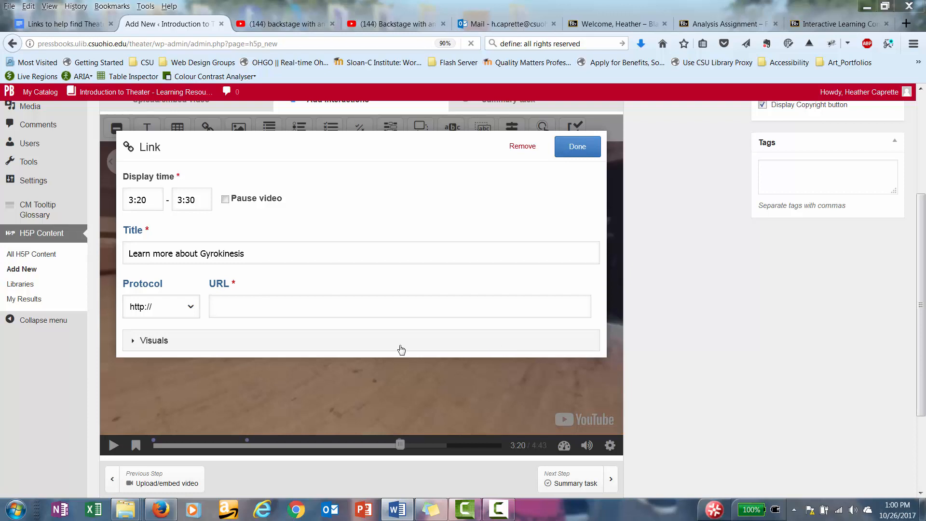
Point the Gyrokinesis link to the Huffington Post article over https and place it near the upper-left corner of the video
{"action": "left_click", "coordinate": [342, 308]}
{"action": "type", "text": "www.huffingtonpost.com/anahita-pardiwalla/how-gyrokinesis-can-help-_b_9287172.html"}
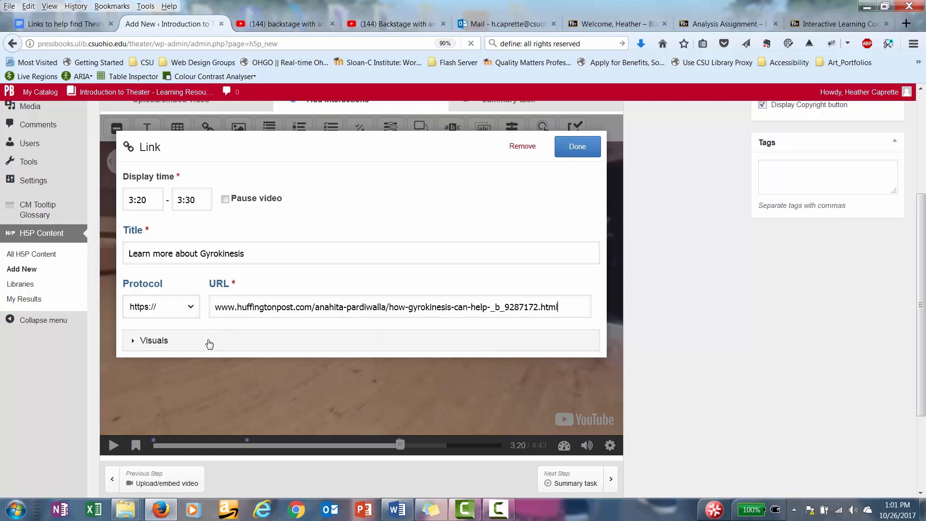
{"action": "left_click", "coordinate": [576, 147]}
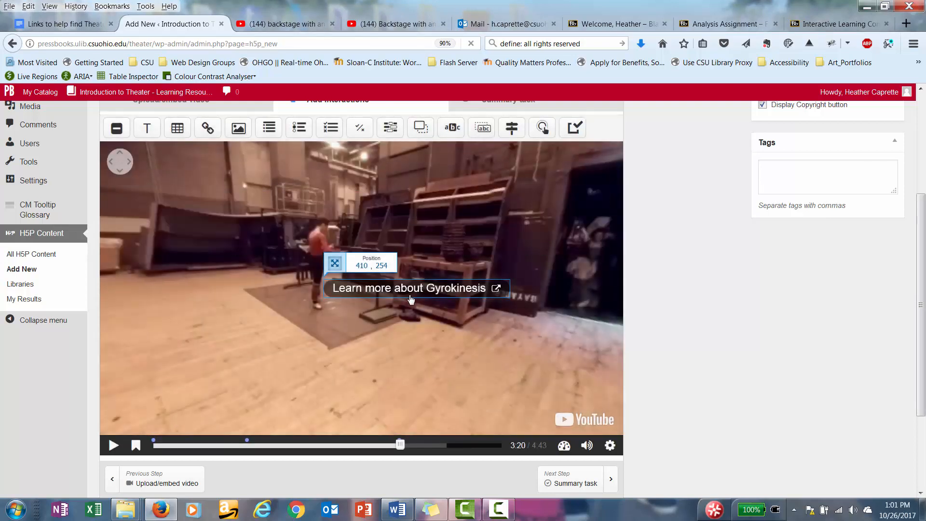
{"action": "left_click_drag", "start_coordinate": [437, 293], "coordinate": [298, 172]}
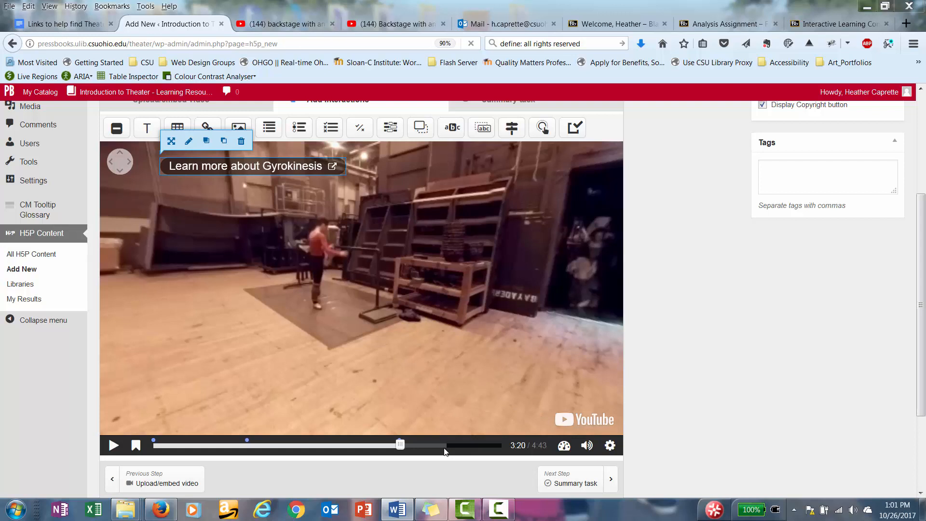
Play the video to 4:24 and add a multiple choice question at 4:24–4:34 that pauses the video and displays as a poster
{"action": "left_click", "coordinate": [115, 447]}
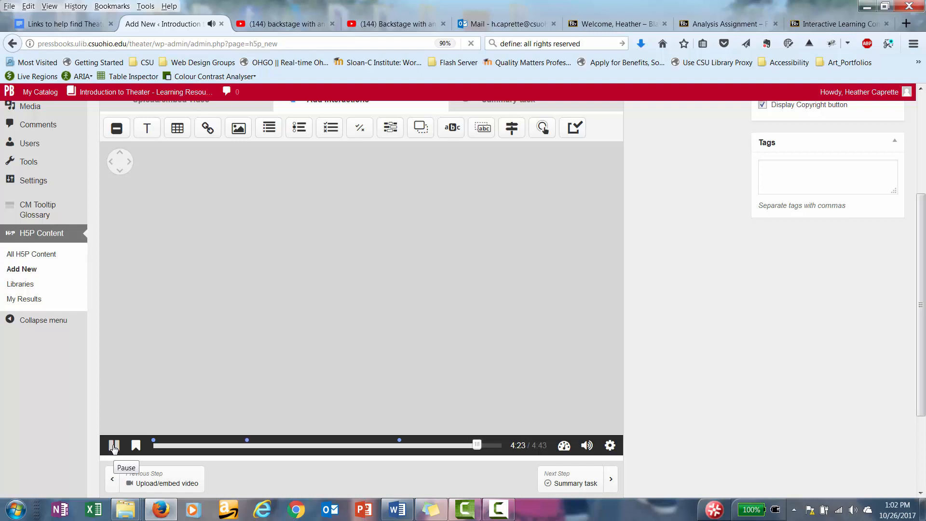
{"action": "left_click", "coordinate": [114, 445]}
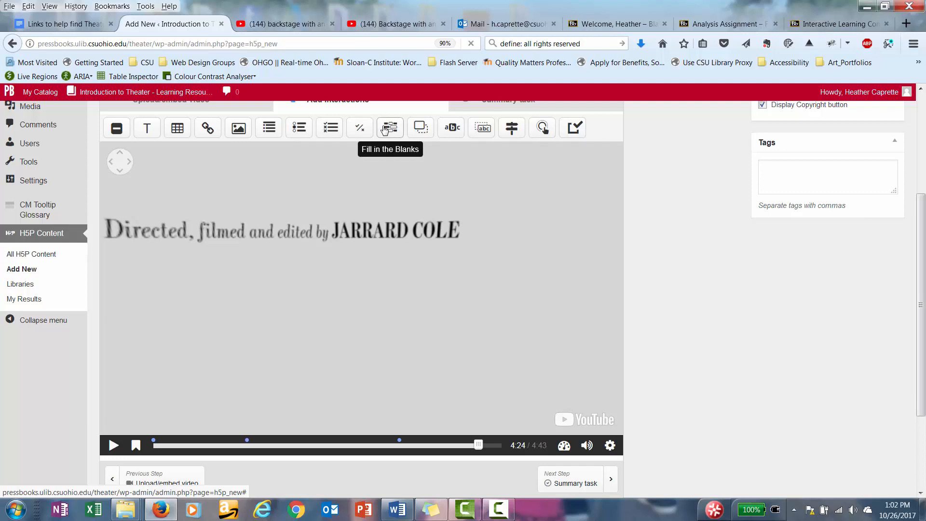
{"action": "left_click", "coordinate": [331, 129]}
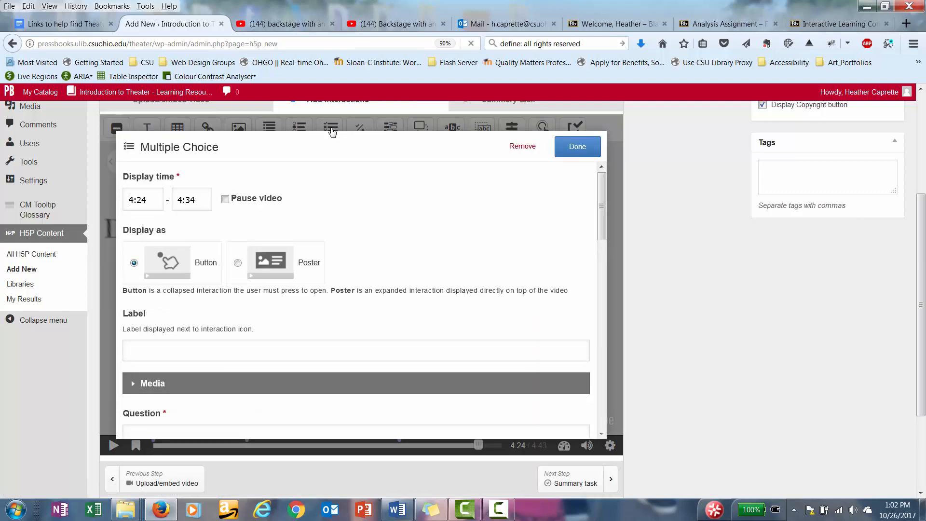
{"action": "left_click", "coordinate": [225, 199]}
{"action": "left_click", "coordinate": [238, 264]}
Enter "Why did Sarah Lane become an elite ballerina? Select all that apply." as the multiple choice question
{"action": "scroll", "coordinate": [474, 262], "scroll_direction": "down", "scroll_amount": 2}
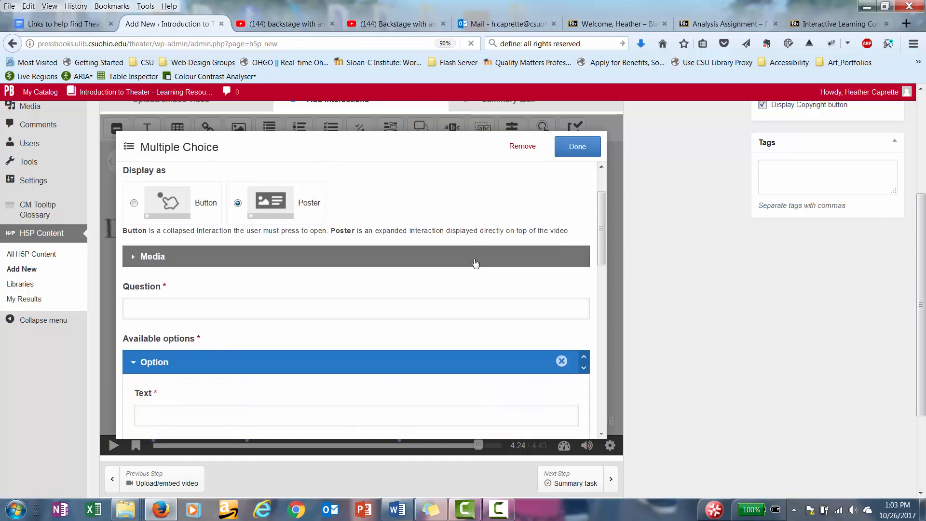
{"action": "scroll", "coordinate": [475, 263], "scroll_direction": "down", "scroll_amount": 2}
{"action": "left_click", "coordinate": [433, 263]}
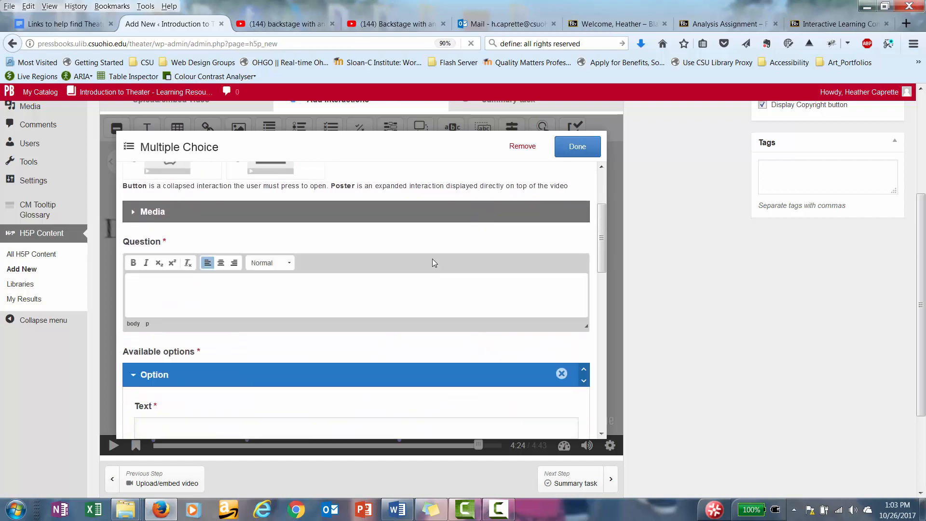
{"action": "type", "text": "Why did Sarah Lane become an elit"}
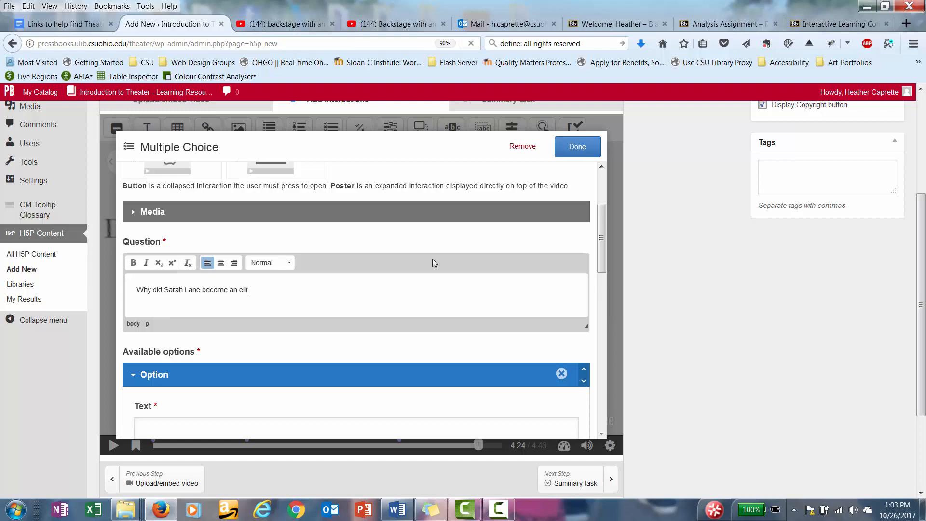
{"action": "type", "text": "e ballerina? Select all that apply."}
Enter "She enjoys striving for perfection, believing that no one is perfect." as the first answer option and mark it correct
{"action": "scroll", "coordinate": [603, 237], "scroll_direction": "down", "scroll_amount": 5}
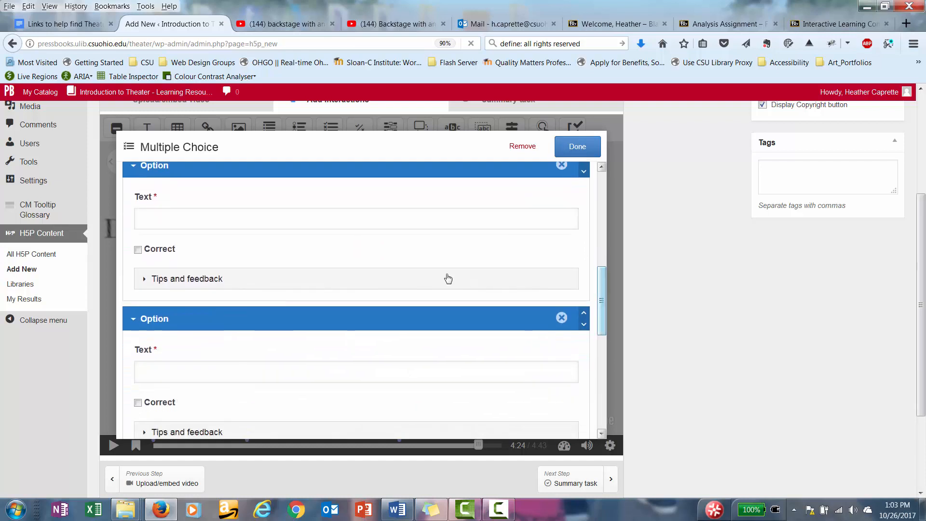
{"action": "left_click", "coordinate": [206, 219]}
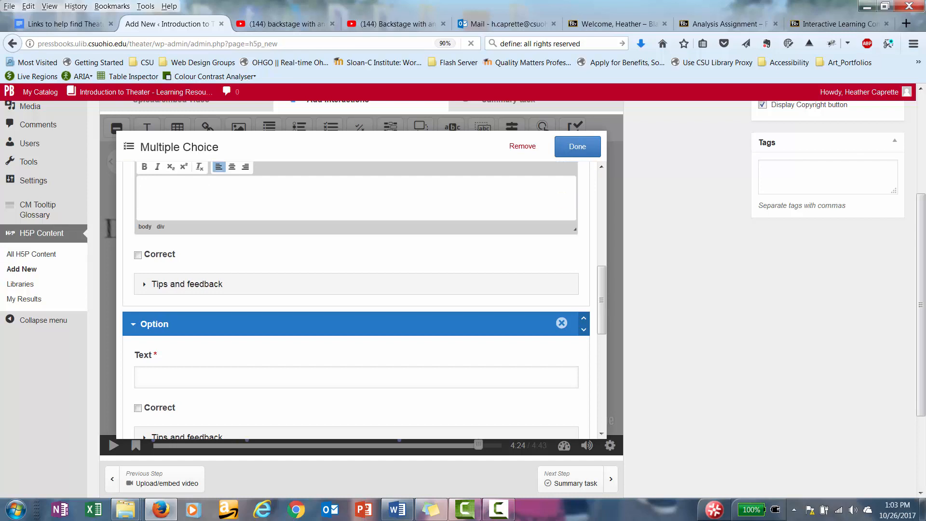
{"action": "key", "text": "alt+Tab"}
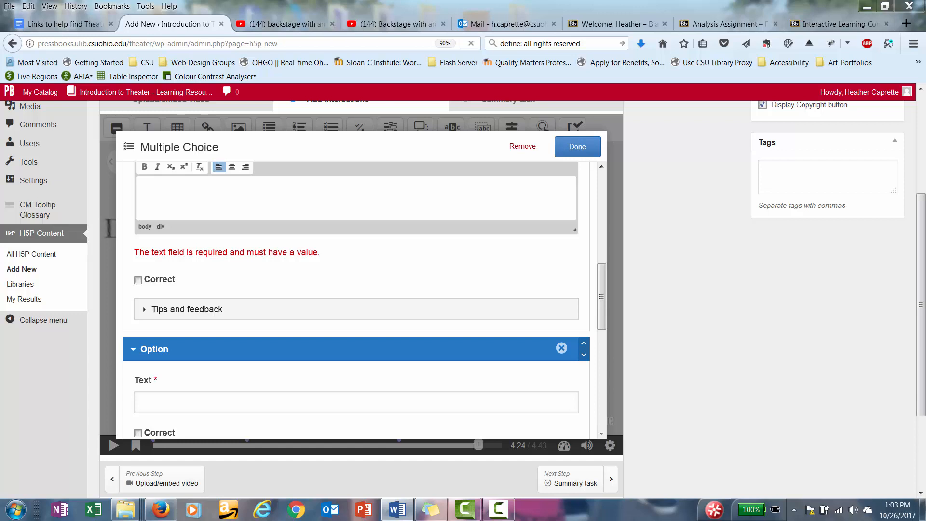
{"action": "left_click", "coordinate": [272, 194]}
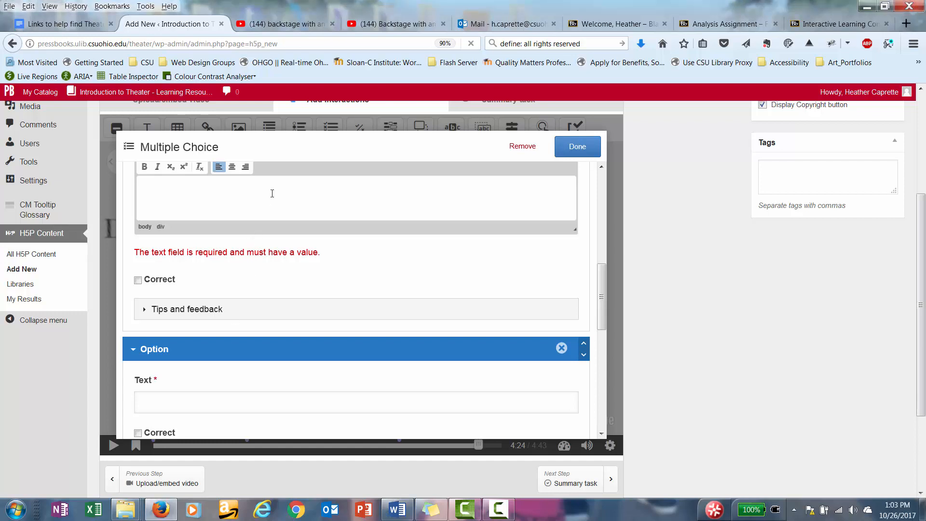
{"action": "type", "text": "She enjoys striving for perfection, believing that no one is perfect"}
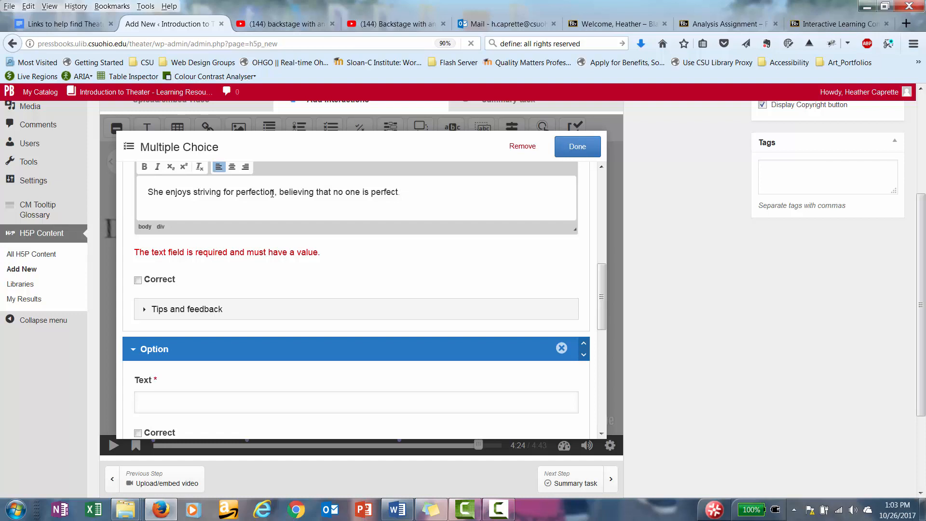
{"action": "left_click", "coordinate": [138, 281]}
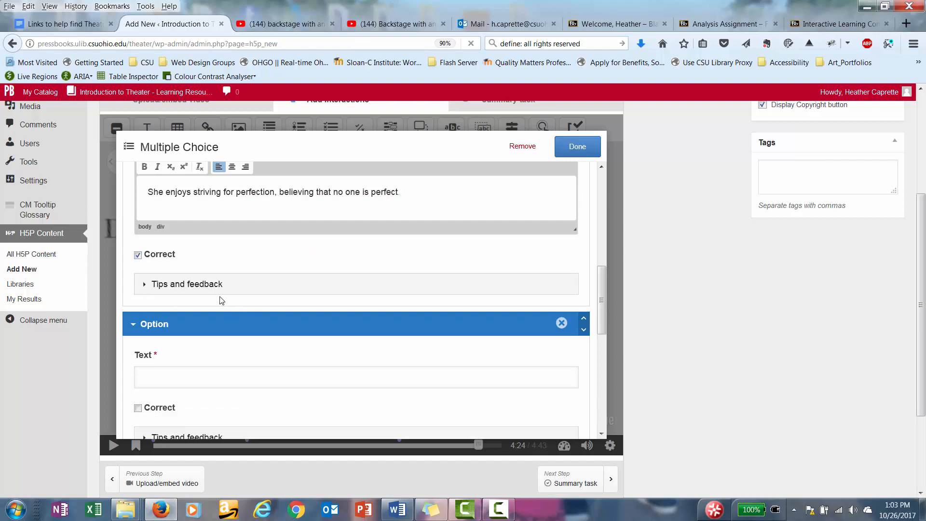
Enter "Good job!" as the tip text of the first answer option
{"action": "left_click", "coordinate": [169, 285]}
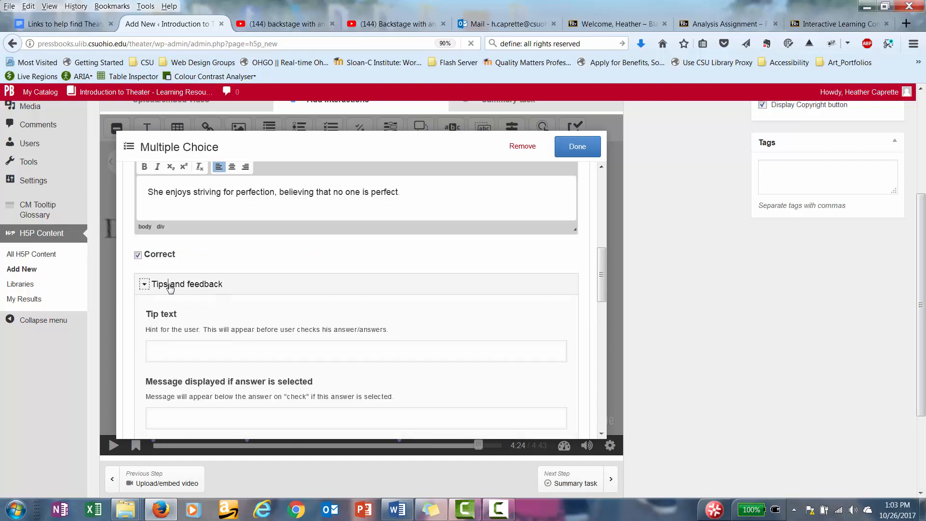
{"action": "left_click", "coordinate": [226, 348]}
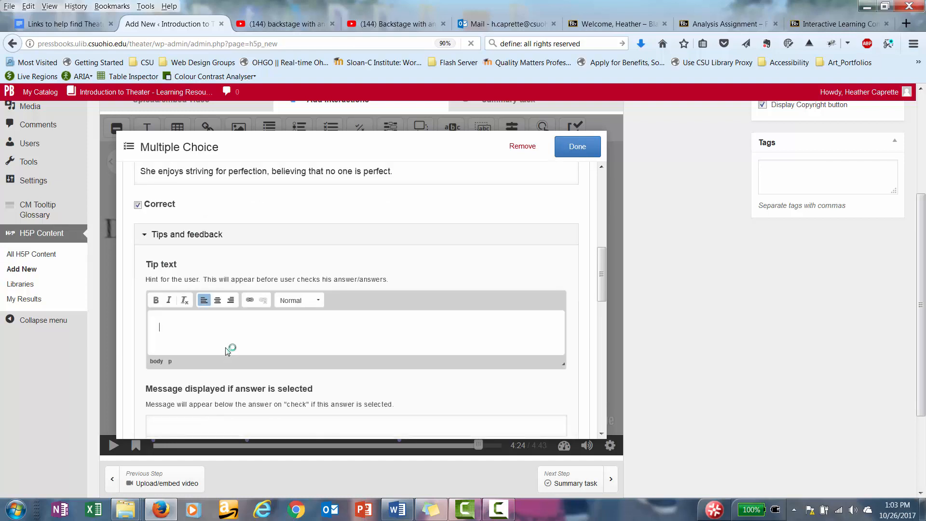
{"action": "type", "text": "Good job!"}
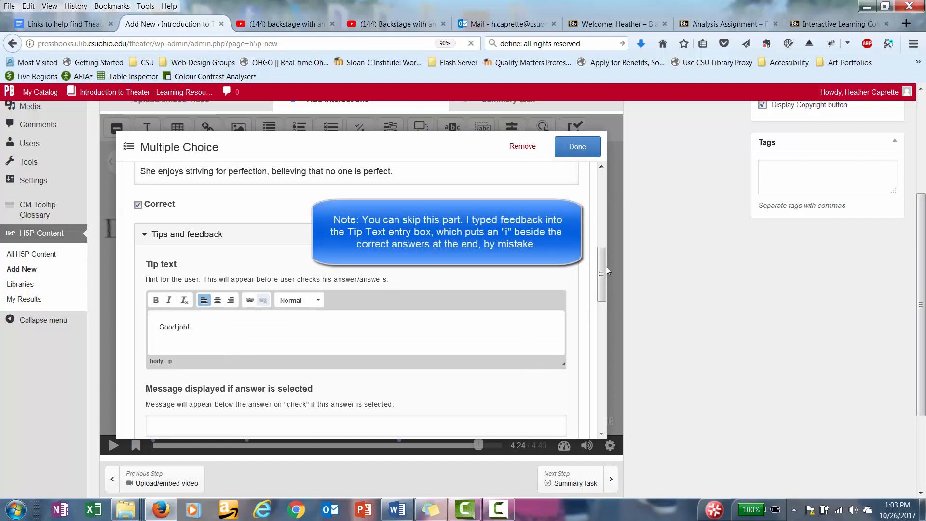
Enter "She loves what she does and believes it is a gift to perform for others." as the second answer option and mark it correct
{"action": "left_click_drag", "start_coordinate": [606, 270], "coordinate": [607, 351]}
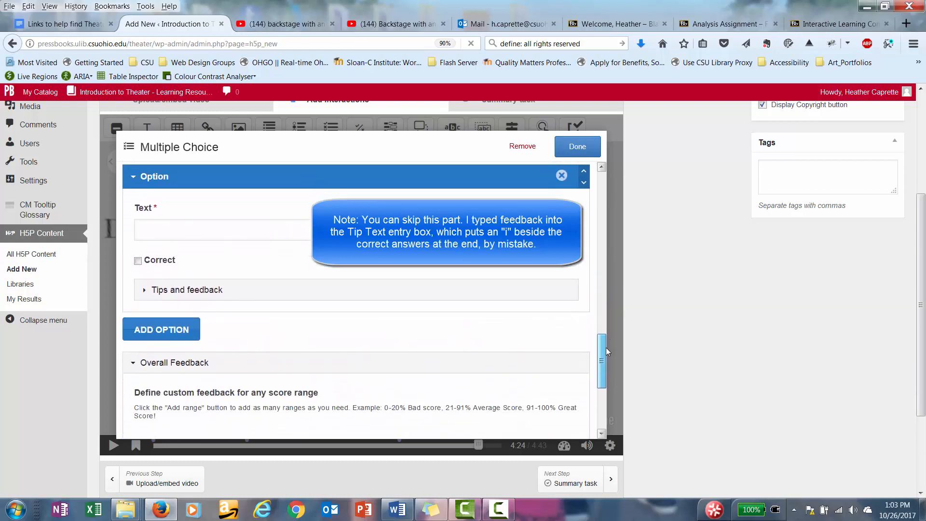
{"action": "left_click", "coordinate": [391, 230]}
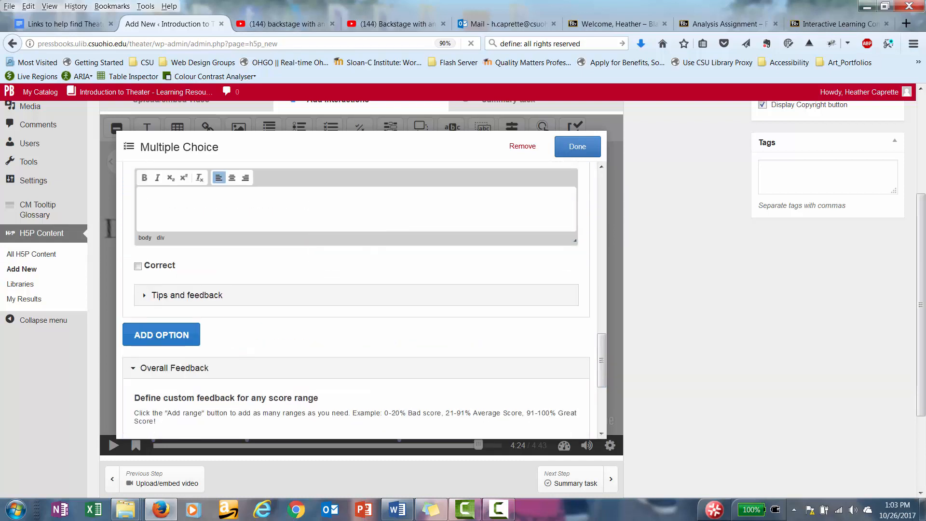
{"action": "key", "text": "alt+Tab"}
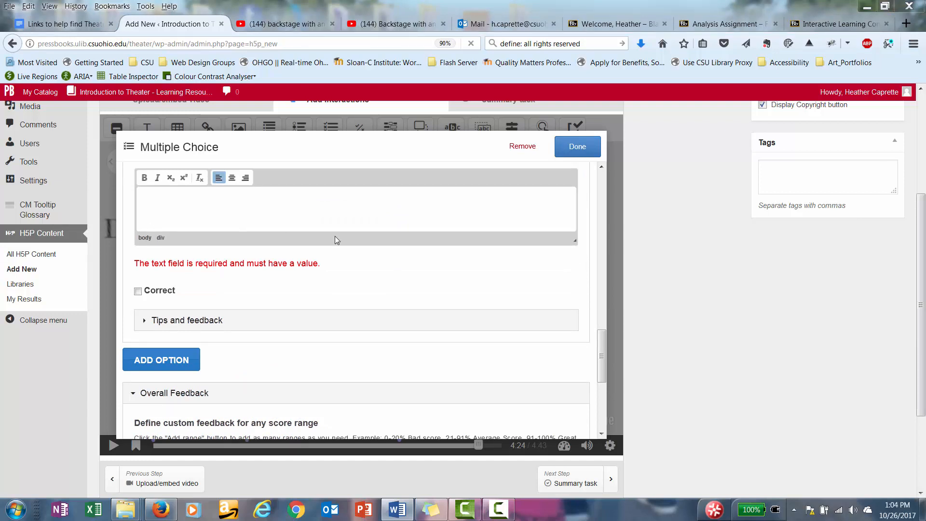
{"action": "left_click", "coordinate": [294, 213]}
{"action": "type", "text": "She loves what she does and believes it is a gift to perform for others"}
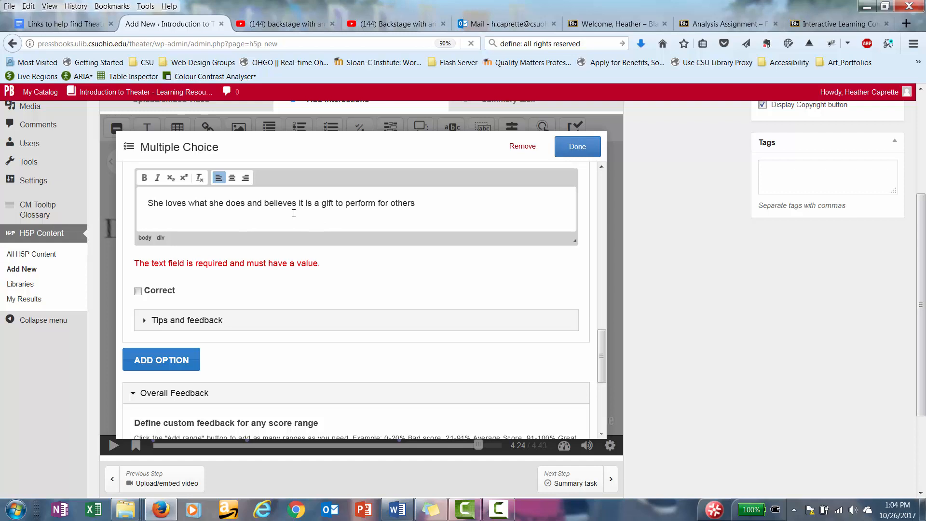
{"action": "left_click", "coordinate": [415, 204]}
{"action": "type", "text": "."}
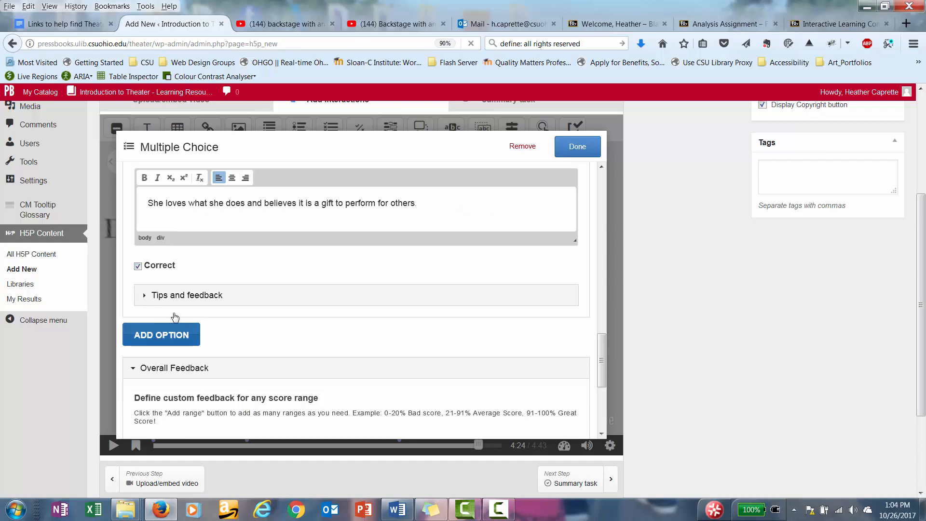
Enter "Good job!" as the tip text of the second answer option
{"action": "left_click", "coordinate": [179, 296]}
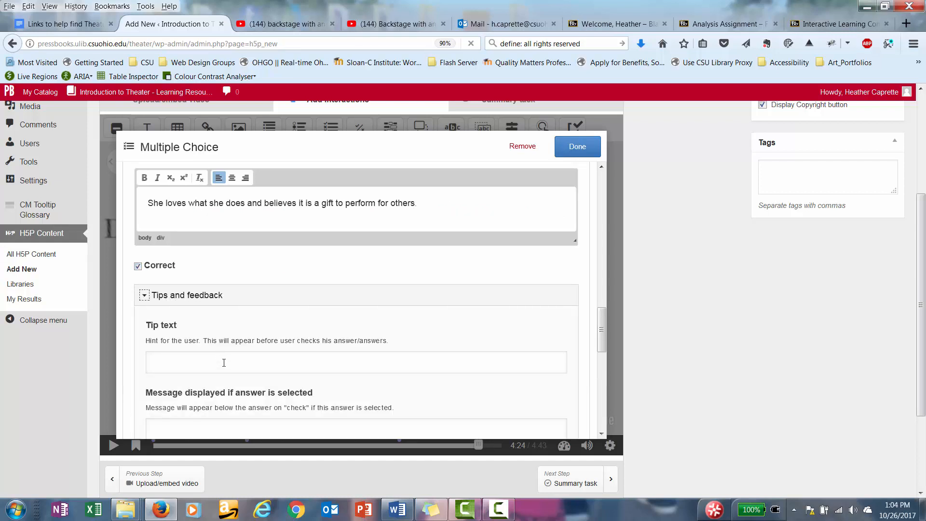
{"action": "left_click", "coordinate": [222, 361]}
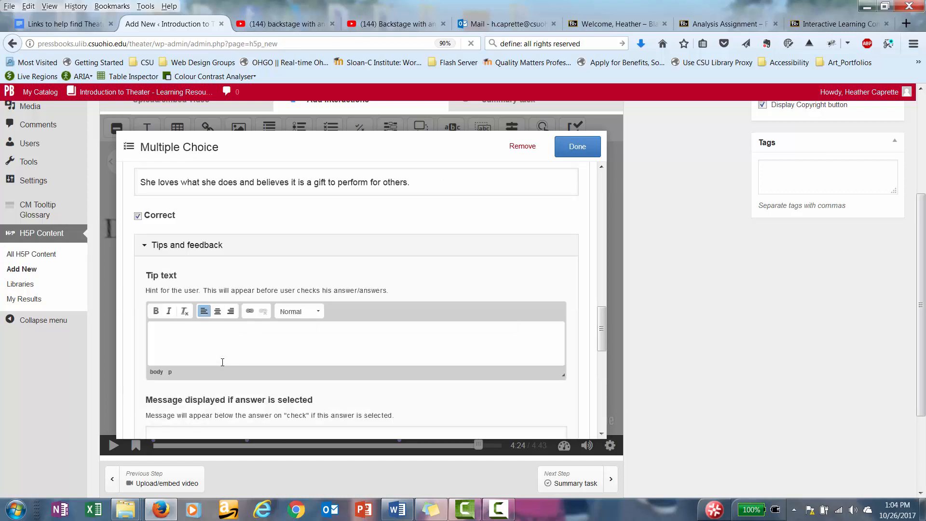
{"action": "type", "text": "Good job!"}
Add a third answer option reading "She believes she's perfect at her dance." and leave it not marked as correct
{"action": "left_click_drag", "start_coordinate": [602, 329], "coordinate": [601, 376]}
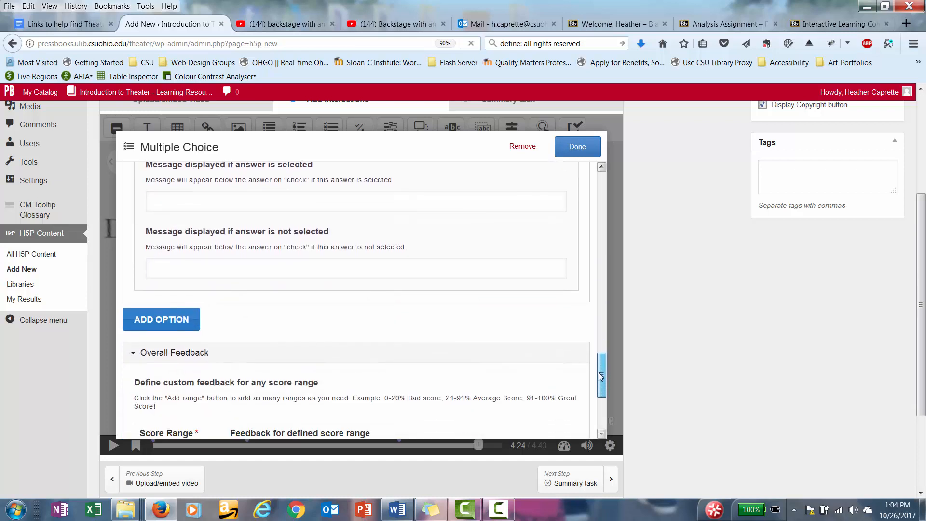
{"action": "left_click", "coordinate": [161, 319]}
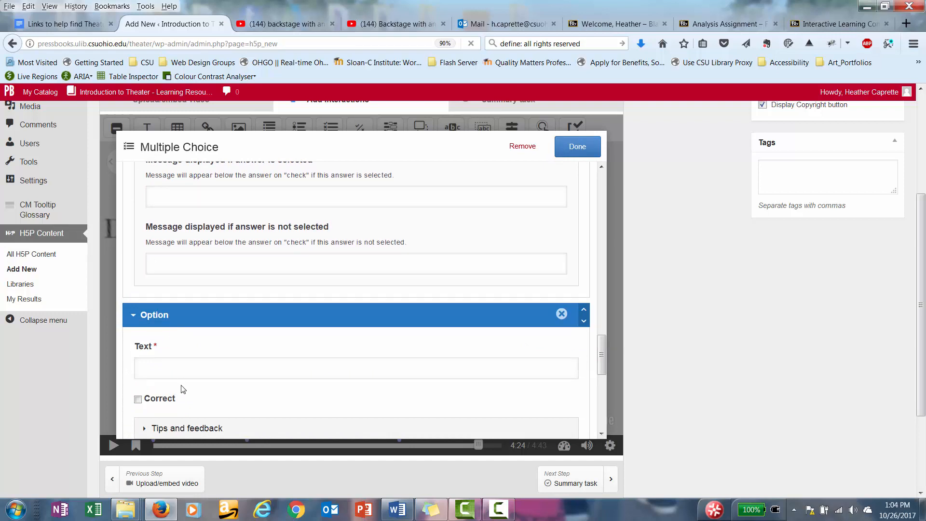
{"action": "left_click", "coordinate": [190, 371]}
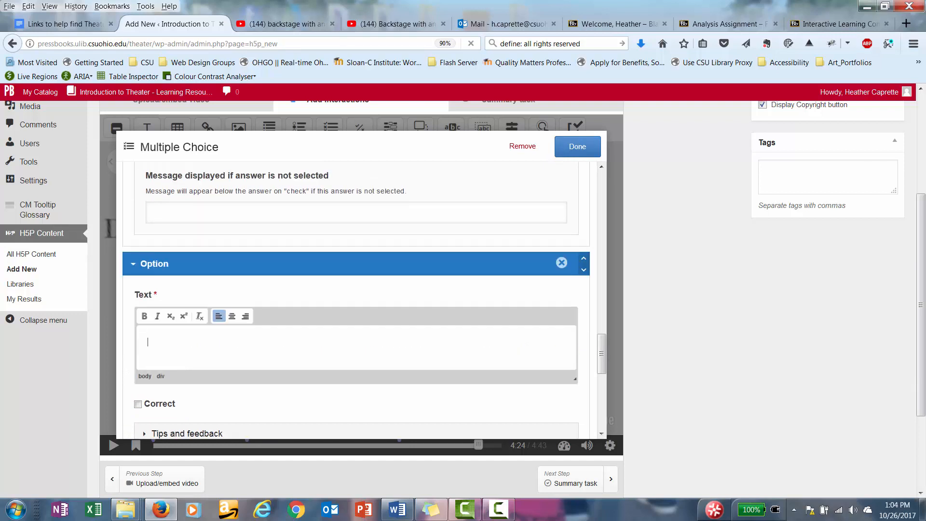
{"action": "key", "text": "alt+Tab"}
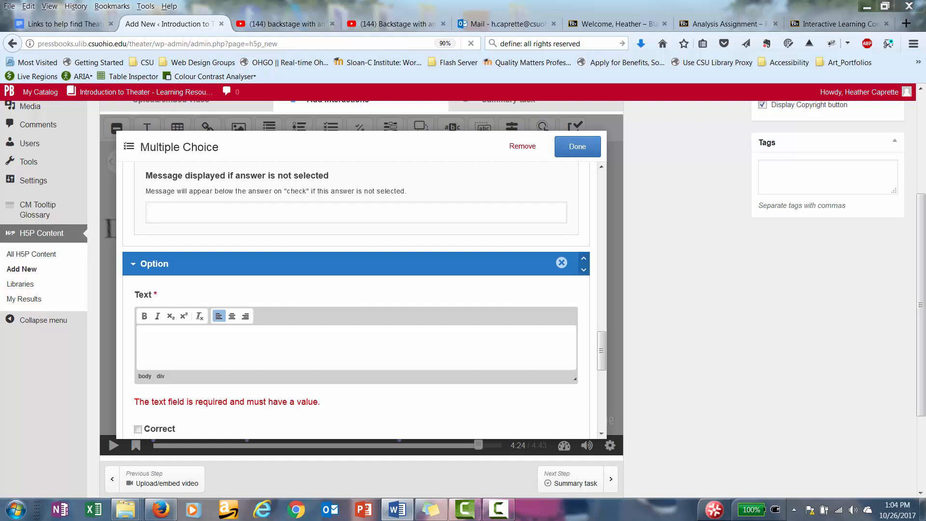
{"action": "left_click", "coordinate": [250, 350]}
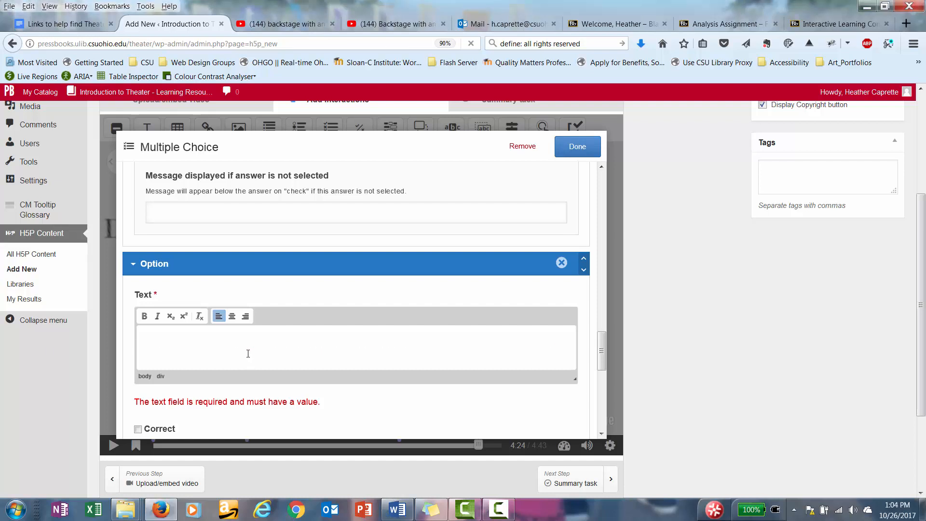
{"action": "type", "text": "She believes she's perfect at her dance"}
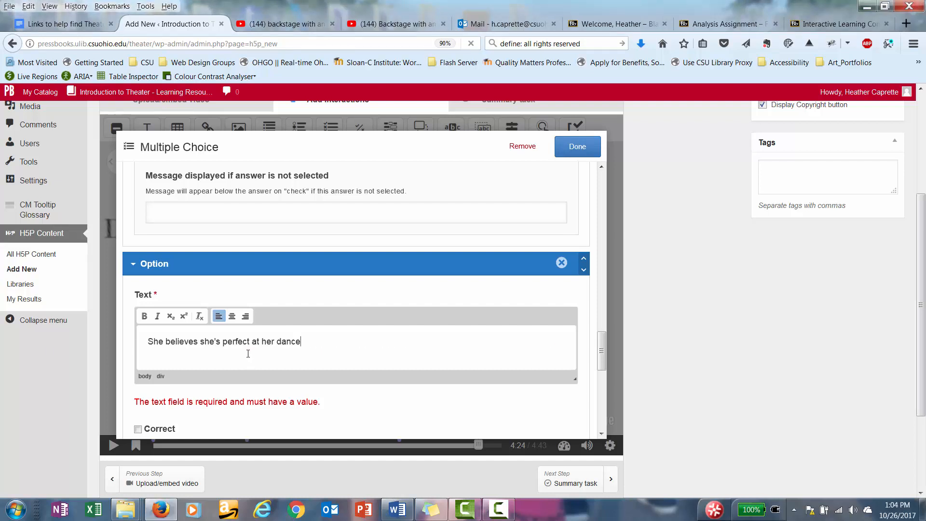
{"action": "key", "text": "BackSpace"}
{"action": "type", "text": "."}
{"action": "scroll", "coordinate": [376, 384], "scroll_direction": "down", "scroll_amount": 3}
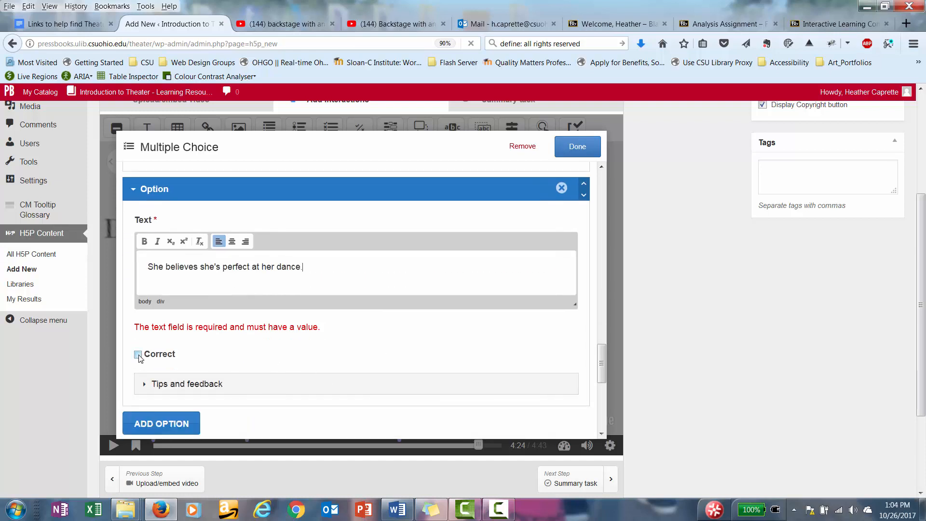
Enter "Sorry, try again." as the tip text of the third answer option
{"action": "scroll", "coordinate": [247, 385], "scroll_direction": "down", "scroll_amount": 4}
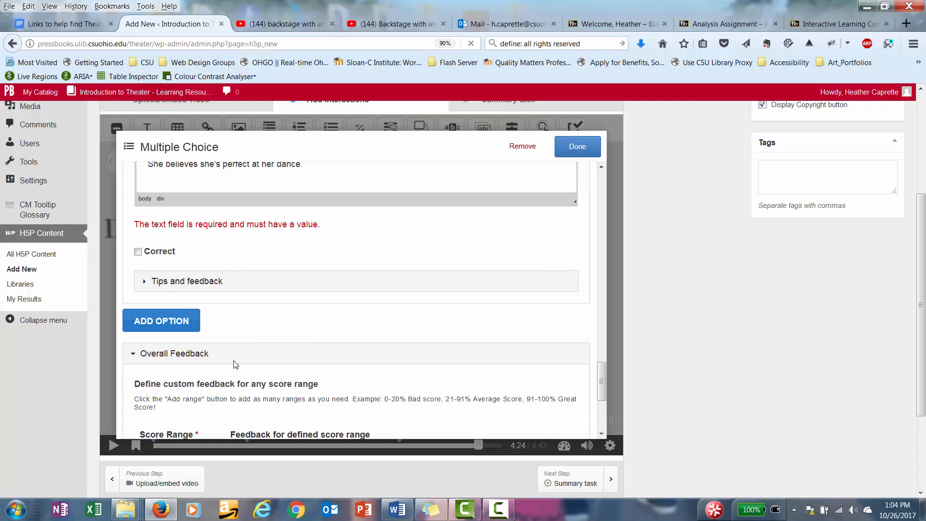
{"action": "left_click", "coordinate": [227, 281]}
{"action": "left_click", "coordinate": [230, 321]}
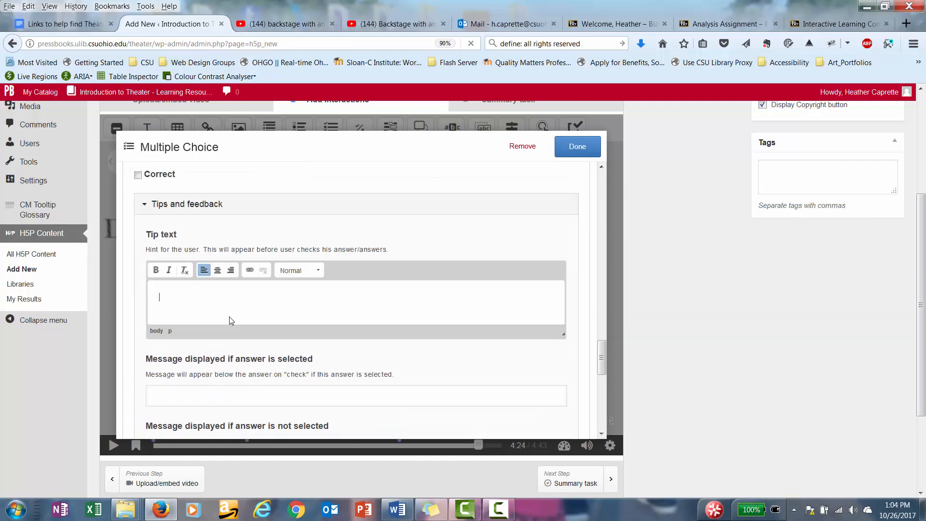
{"action": "type", "text": "Sorry, try again."}
{"action": "left_click_drag", "start_coordinate": [603, 358], "coordinate": [604, 381]}
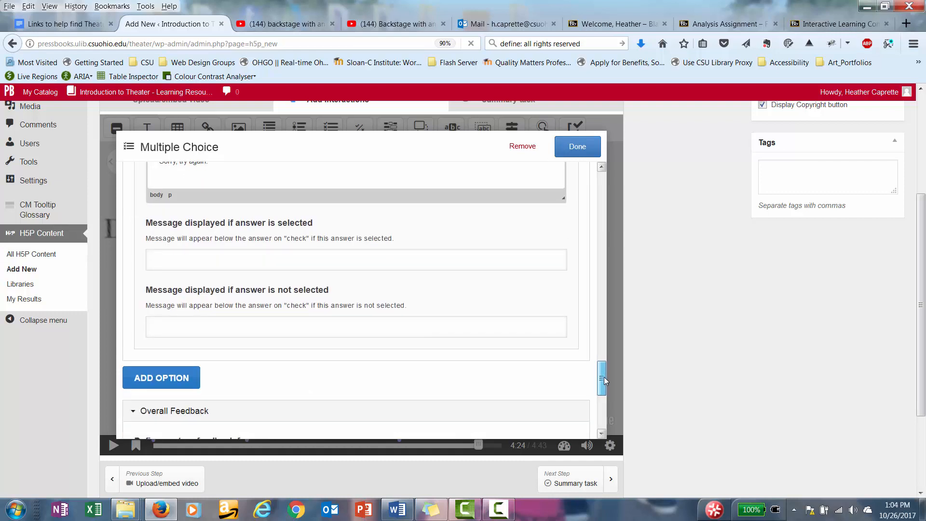
Move the third option's tip text "Sorry, try again." into its message displayed if the answer is selected
{"action": "left_click_drag", "start_coordinate": [604, 377], "coordinate": [603, 357]}
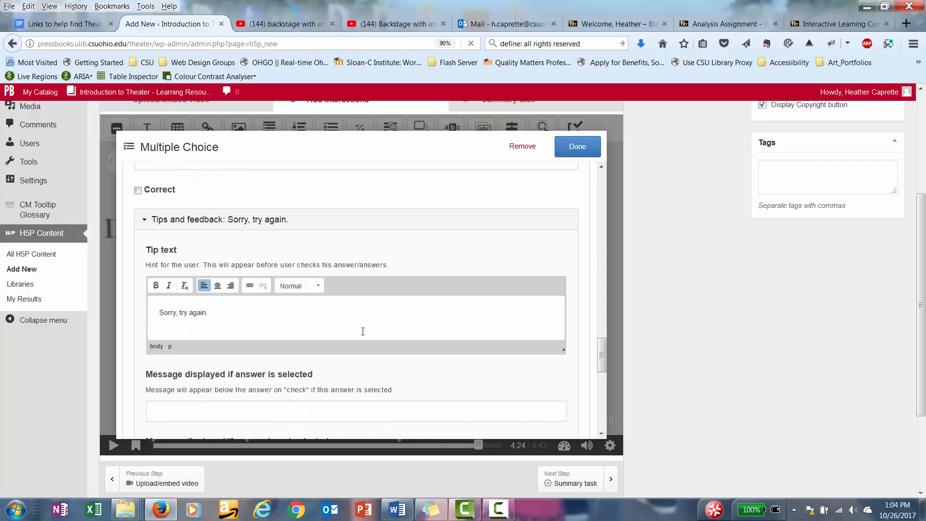
{"action": "left_click_drag", "start_coordinate": [236, 316], "coordinate": [119, 311]}
{"action": "key", "text": "ctrl+c"}
{"action": "key", "text": "Delete"}
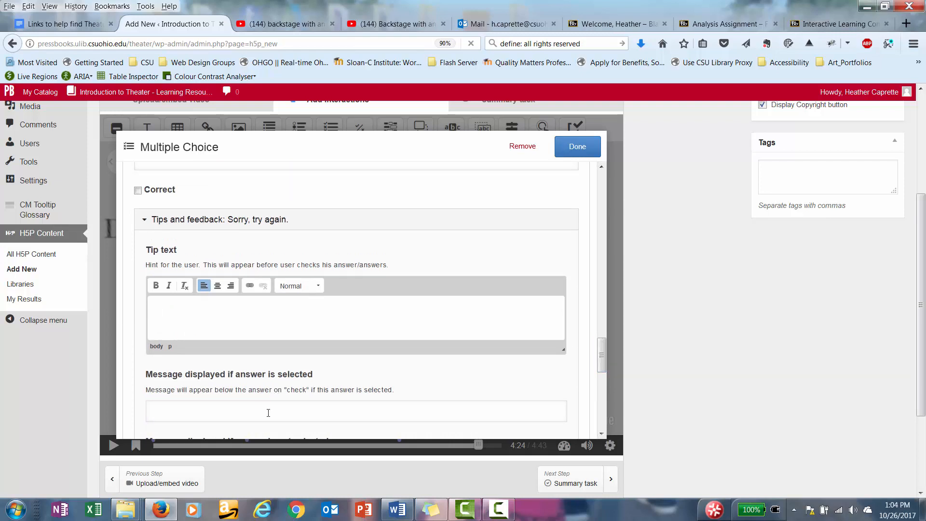
{"action": "left_click", "coordinate": [268, 413]}
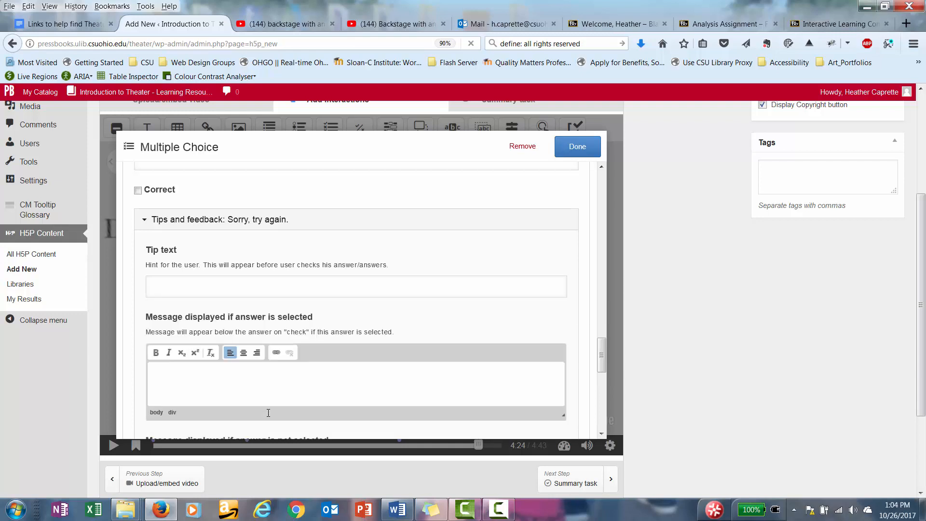
{"action": "key", "text": "ctrl+v"}
Add a fourth answer option reading "She believes she'll make lots of money at it." and remove its list numbering
{"action": "left_click_drag", "start_coordinate": [602, 364], "coordinate": [602, 404]}
{"action": "left_click", "coordinate": [183, 306]}
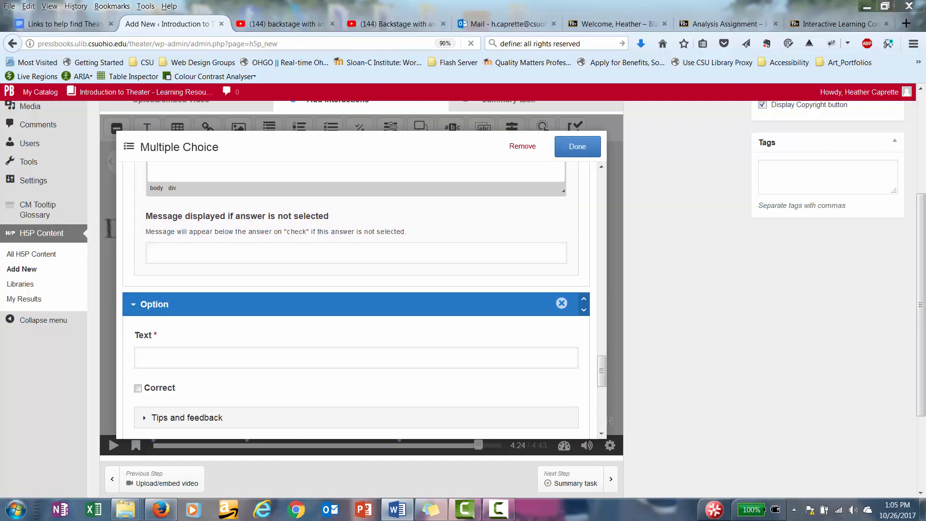
{"action": "left_click", "coordinate": [174, 353]}
{"action": "type", "text": "She believes she'll make lots of money at it."}
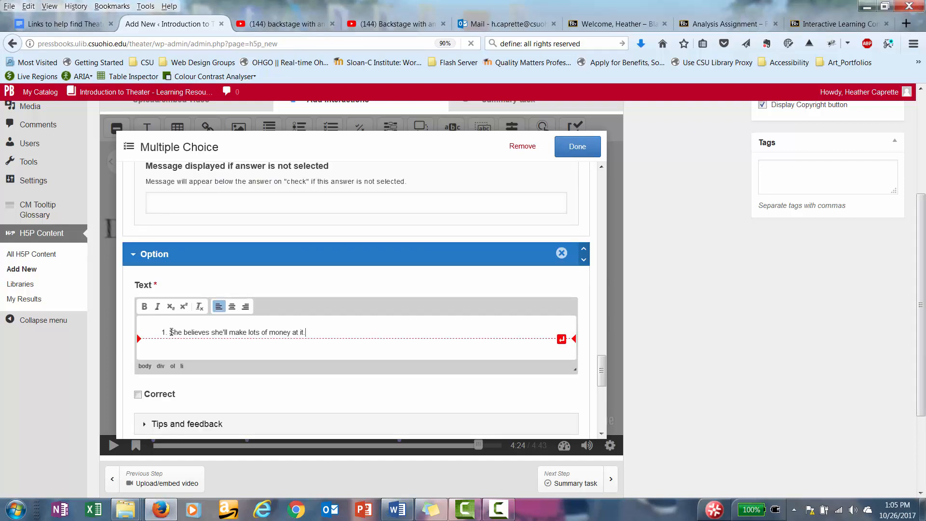
{"action": "left_click", "coordinate": [171, 332]}
{"action": "key", "text": "BackSpace"}
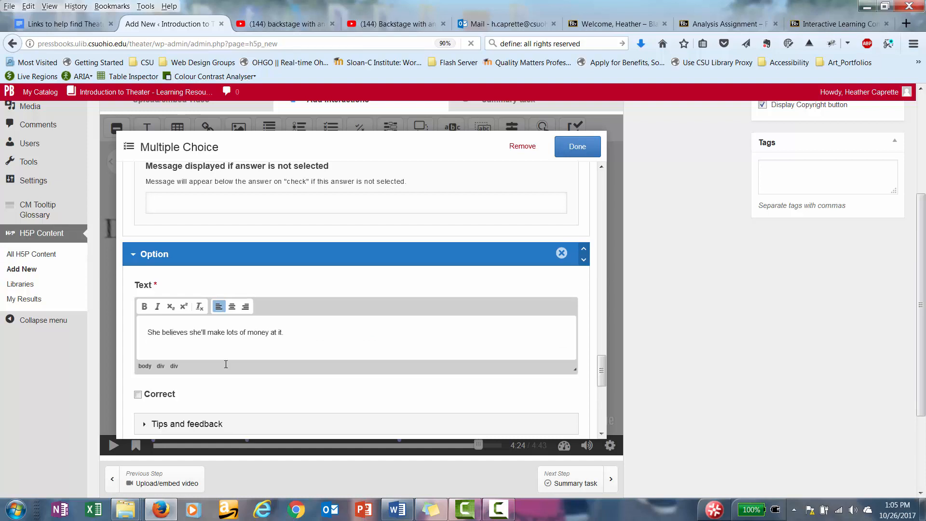
Enter "Sorry. Try again." as the message displayed if the fourth answer option is selected
{"action": "left_click_drag", "start_coordinate": [601, 370], "coordinate": [601, 388]}
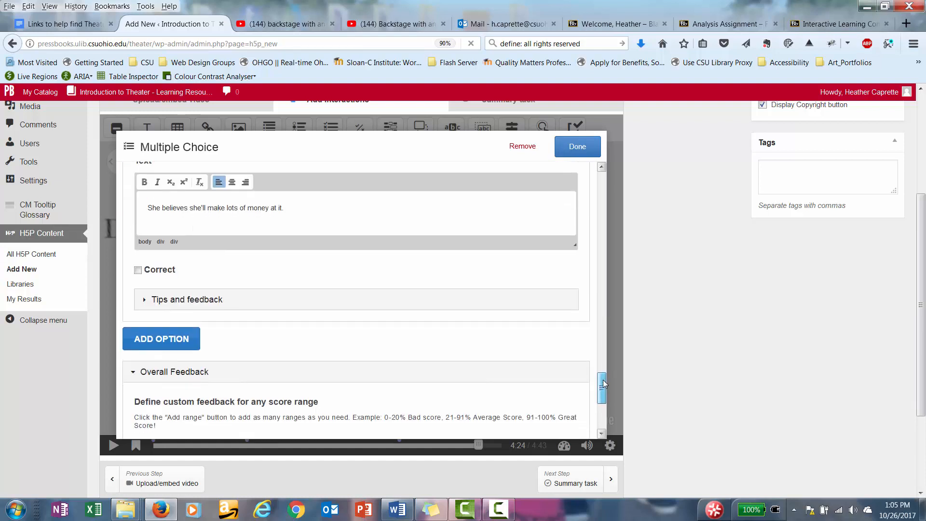
{"action": "left_click", "coordinate": [182, 299]}
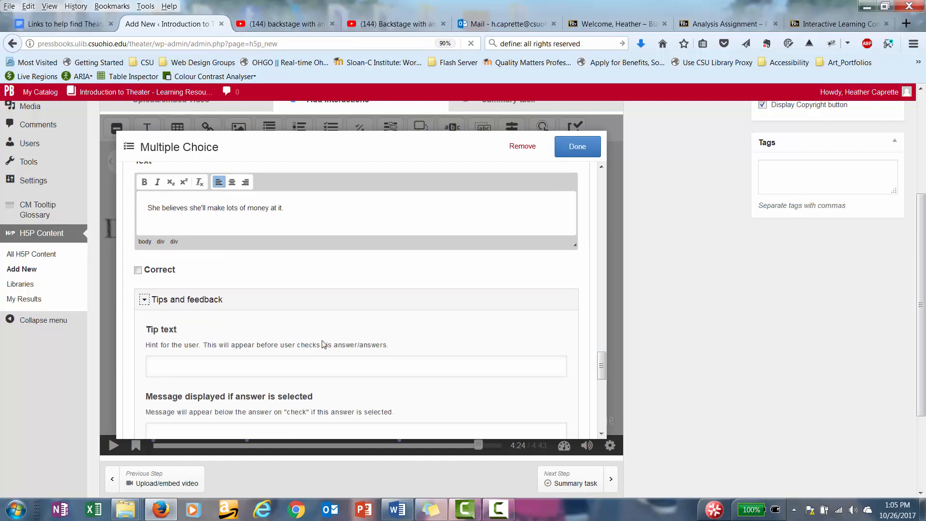
{"action": "scroll", "coordinate": [309, 348], "scroll_direction": "down", "scroll_amount": 3}
{"action": "scroll", "coordinate": [296, 362], "scroll_direction": "down", "scroll_amount": 2}
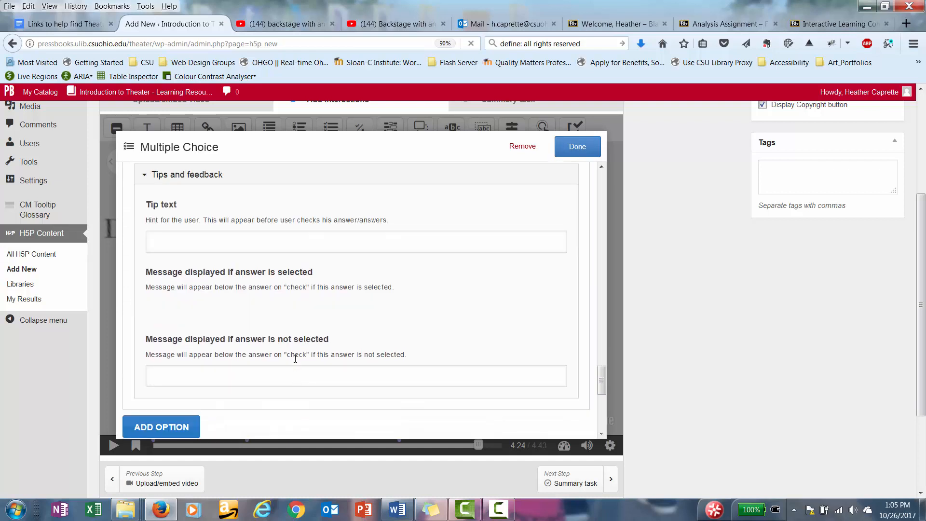
{"action": "left_click", "coordinate": [295, 359]}
{"action": "type", "text": "Sorry"}
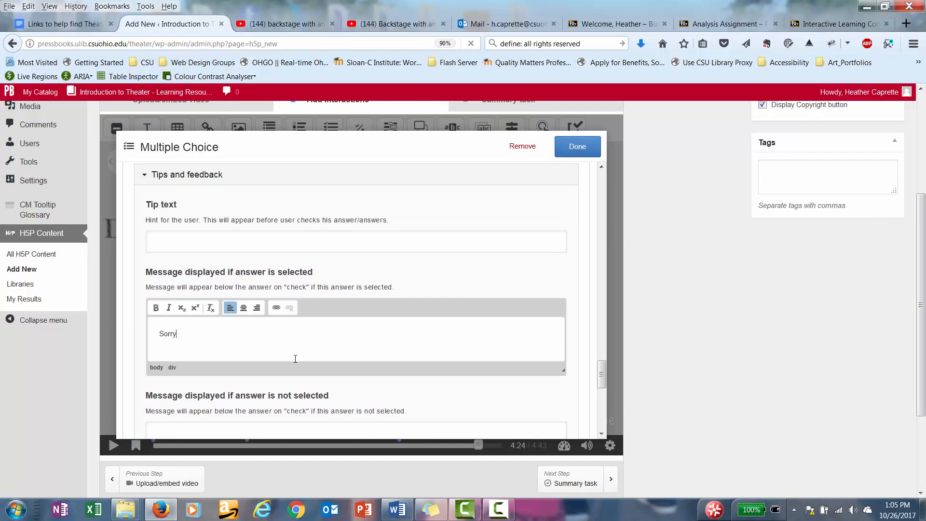
{"action": "type", "text": ". Try again."}
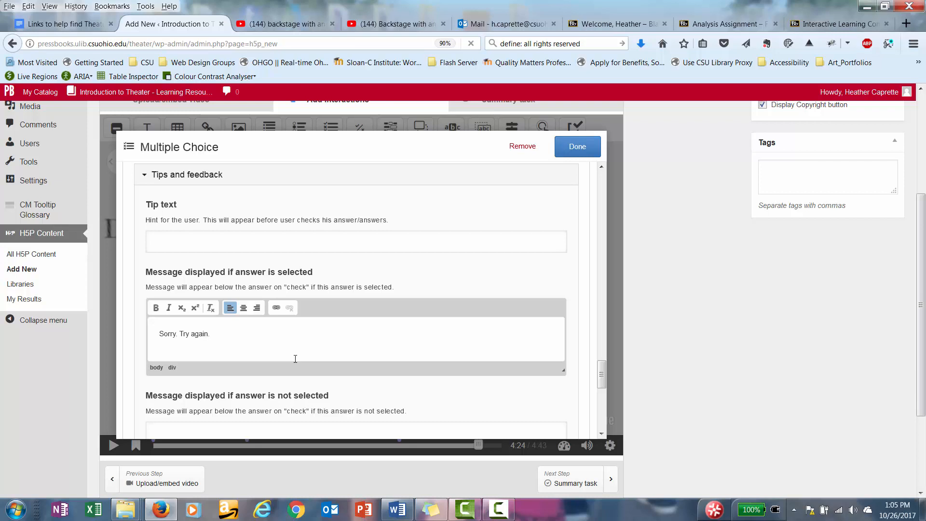
Finish the multiple choice question and enlarge its poster on the video so each answer option fits on one line without scrolling
{"action": "left_click_drag", "start_coordinate": [601, 381], "coordinate": [601, 424]}
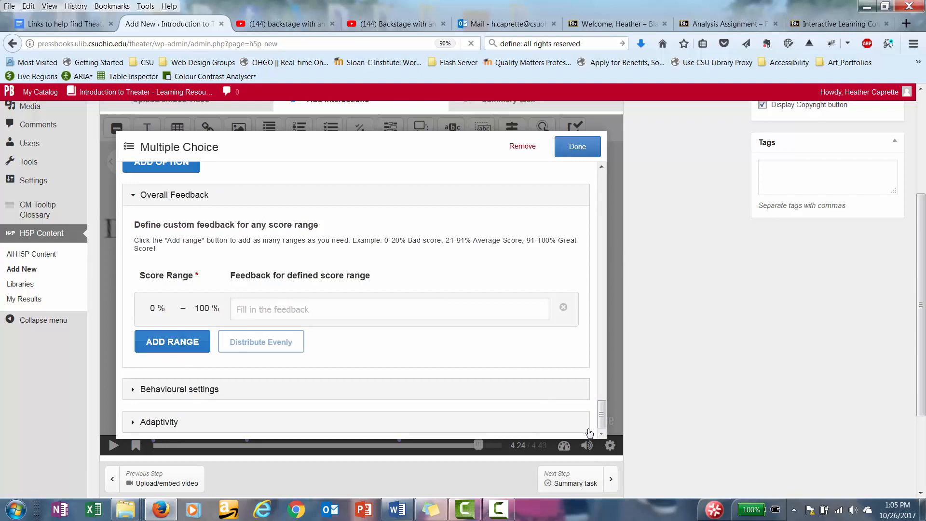
{"action": "left_click_drag", "start_coordinate": [600, 415], "coordinate": [623, 166]}
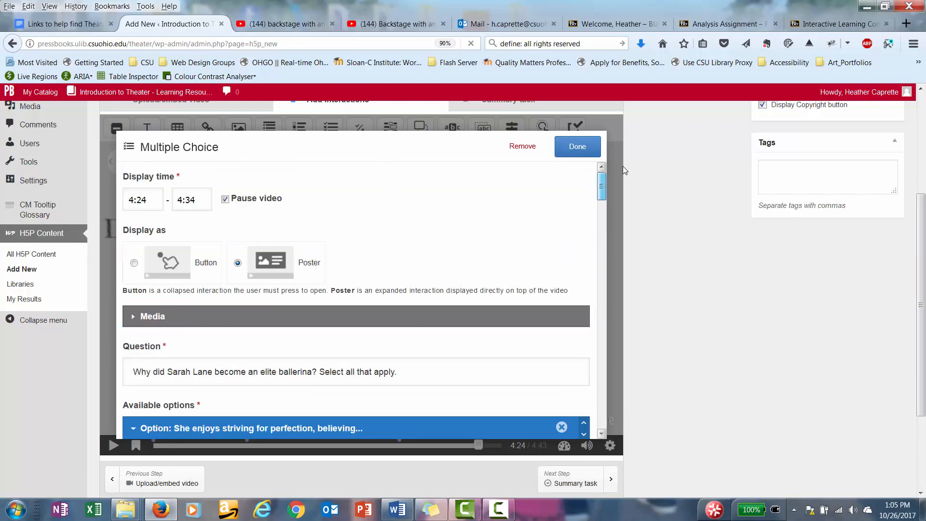
{"action": "left_click", "coordinate": [575, 147]}
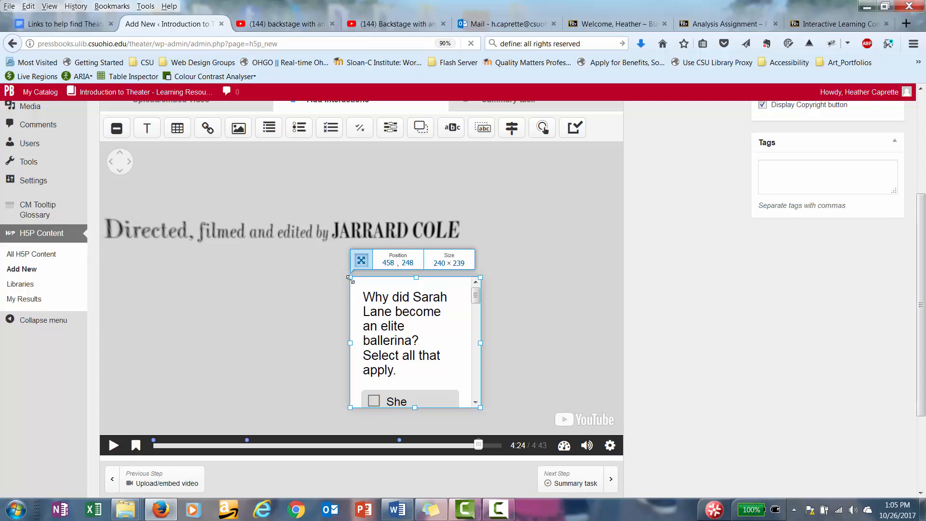
{"action": "left_click_drag", "start_coordinate": [350, 279], "coordinate": [141, 157]}
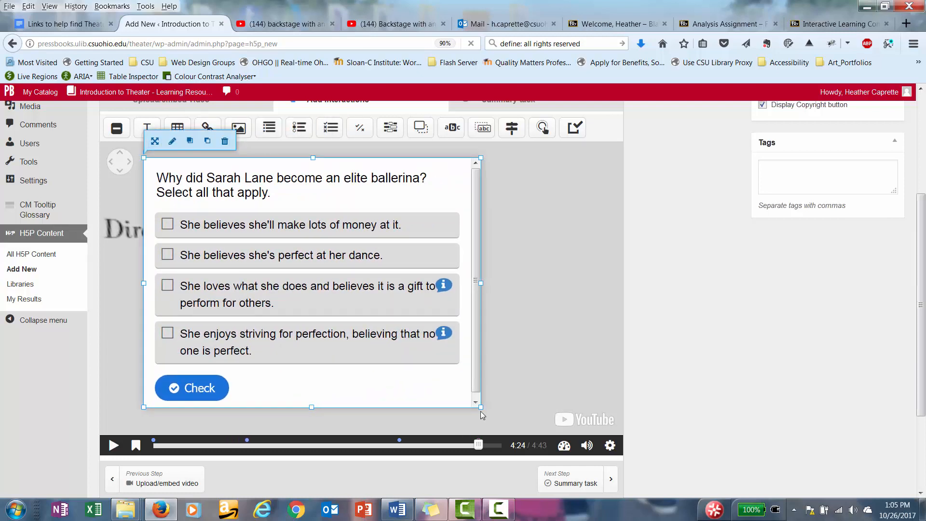
{"action": "left_click_drag", "start_coordinate": [481, 407], "coordinate": [582, 386]}
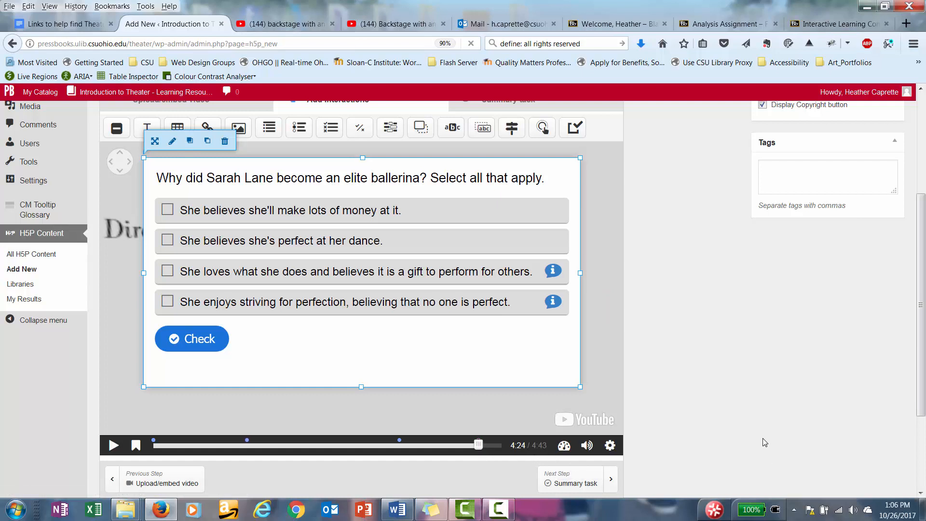
In the summary task, enter "Sarah Lane is always striving for perfection, believing that no one is perfect at her art." as the first statement, without numbering
{"action": "scroll", "coordinate": [759, 438], "scroll_direction": "up", "scroll_amount": 1}
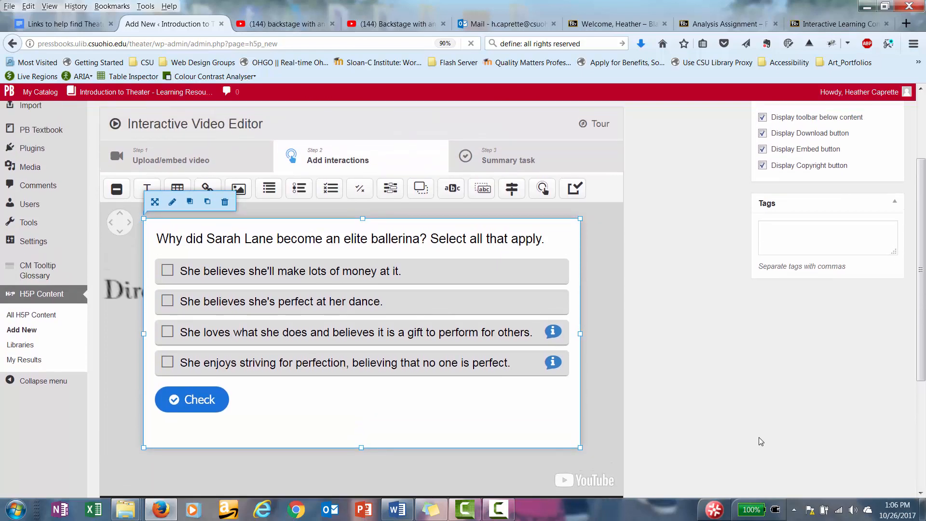
{"action": "scroll", "coordinate": [759, 437], "scroll_direction": "down", "scroll_amount": 1}
{"action": "scroll", "coordinate": [759, 437], "scroll_direction": "down", "scroll_amount": 4}
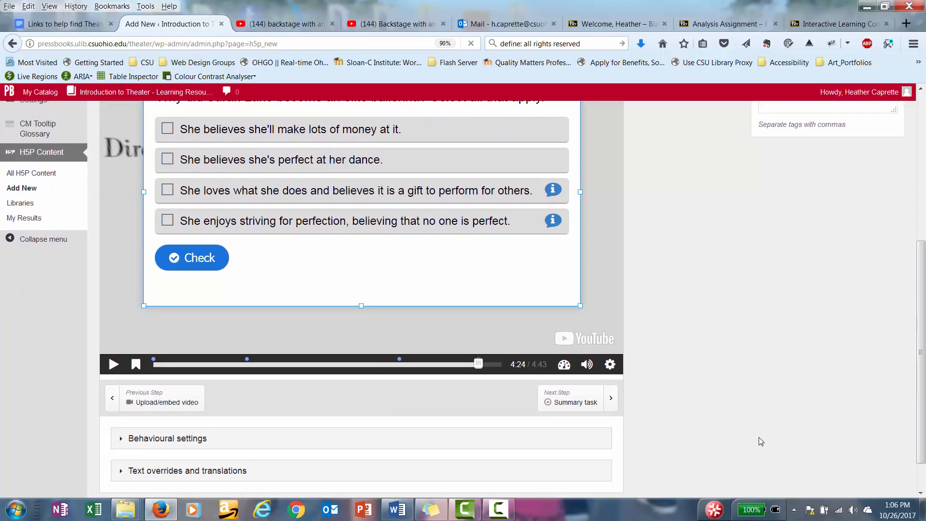
{"action": "scroll", "coordinate": [759, 437], "scroll_direction": "up", "scroll_amount": 5}
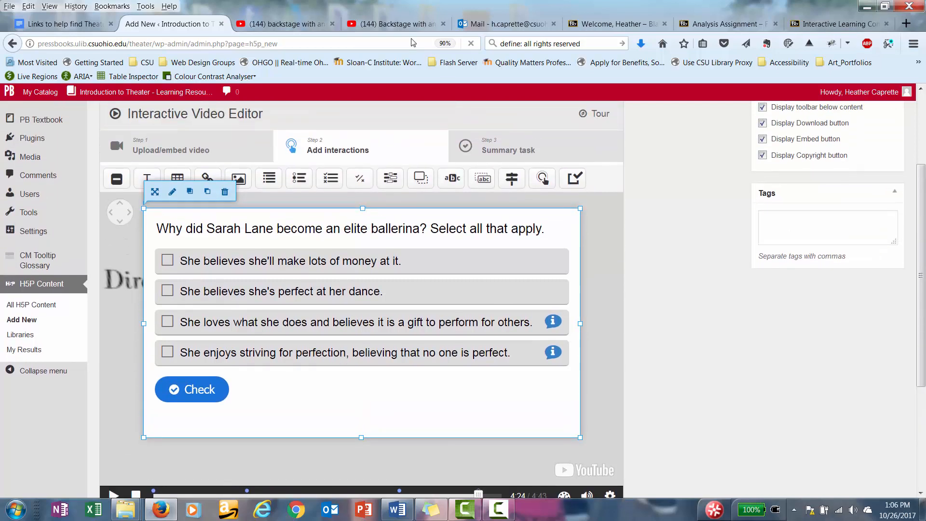
{"action": "left_click", "coordinate": [509, 154]}
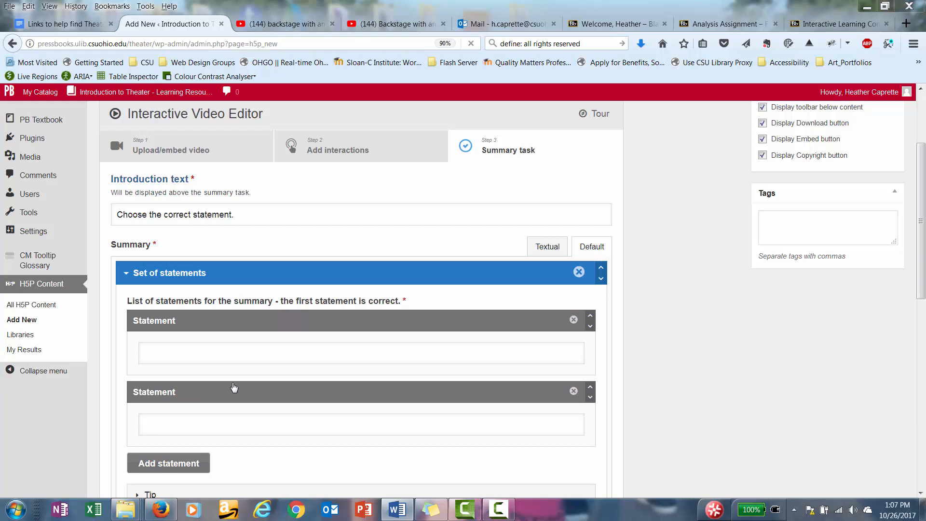
{"action": "left_click", "coordinate": [212, 353]}
{"action": "type", "text": "Sarah Lane is always striving for perfection, believing that no one is perfect at her art."}
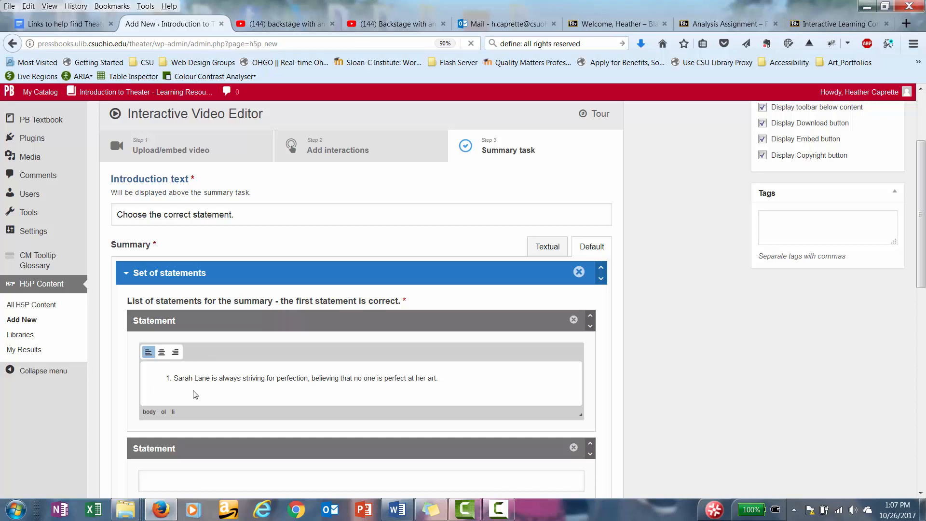
{"action": "left_click", "coordinate": [174, 377]}
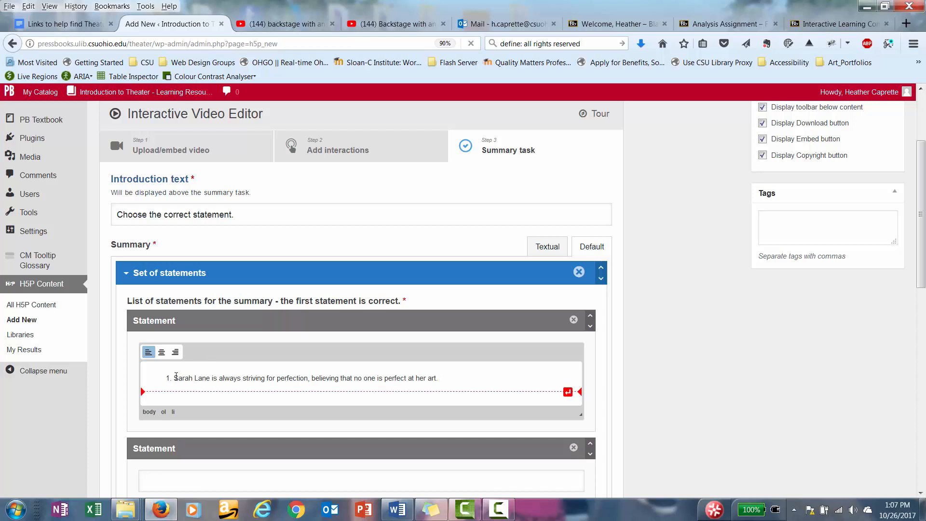
{"action": "key", "text": "BackSpace"}
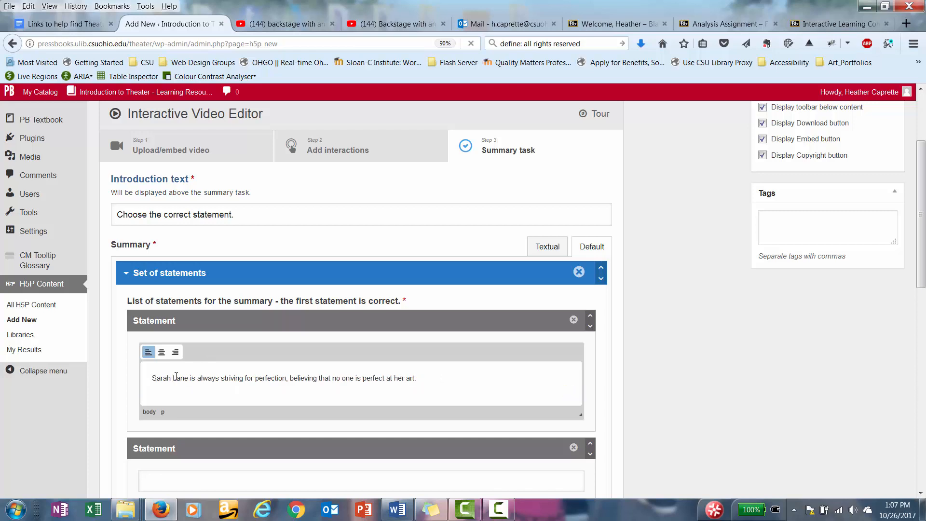
In the summary task, enter "Sarah Lane believes she is the perfect ballerina." as the second statement
{"action": "left_click", "coordinate": [521, 478]}
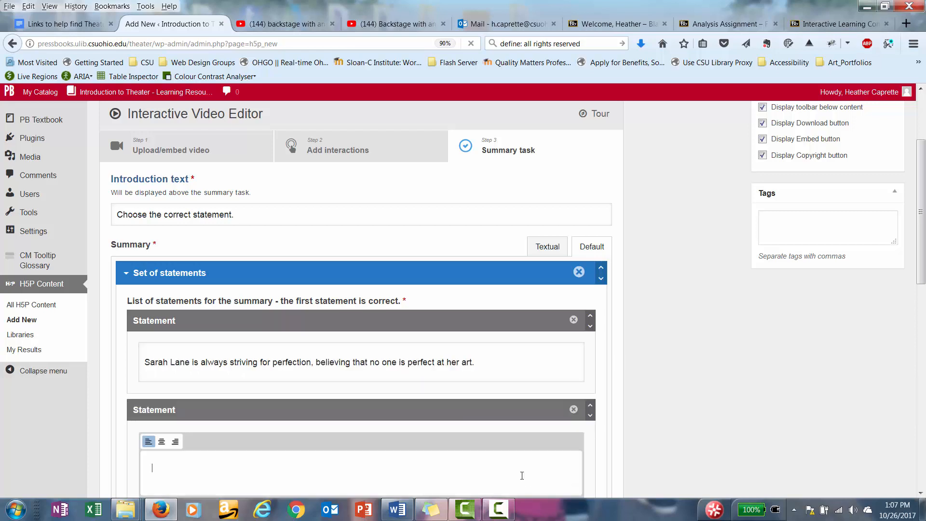
{"action": "scroll", "coordinate": [376, 455], "scroll_direction": "down", "scroll_amount": 3}
{"action": "key", "text": "alt+Tab"}
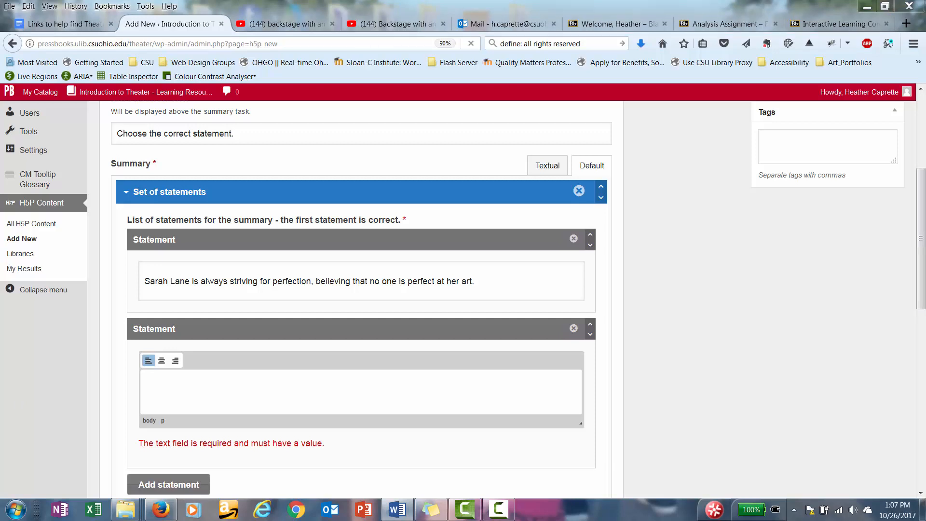
{"action": "left_click", "coordinate": [244, 387]}
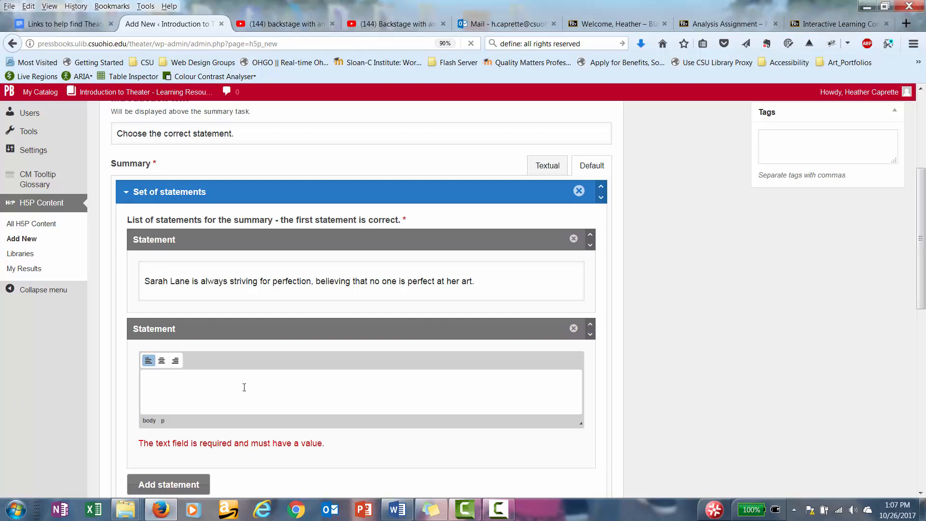
{"action": "type", "text": "Sarah Lane believes she is the perfect ballerina"}
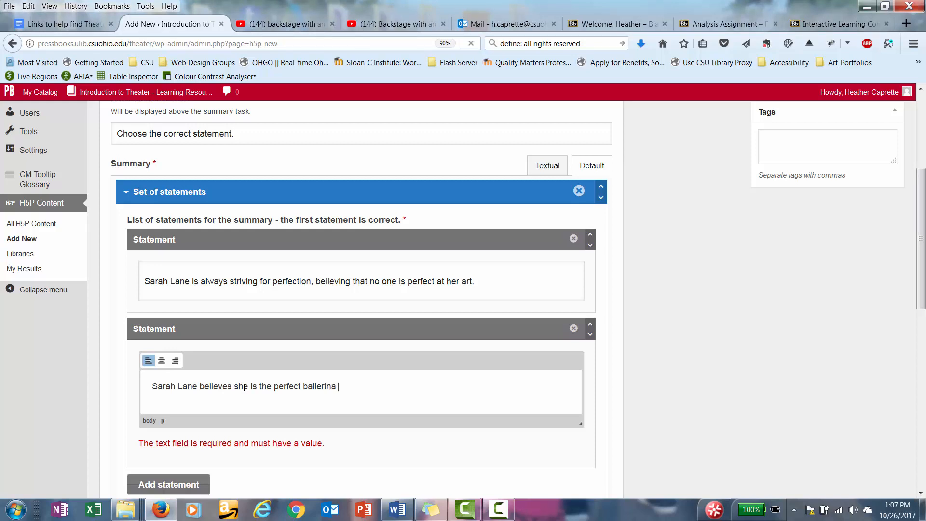
{"action": "left_click", "coordinate": [658, 433]}
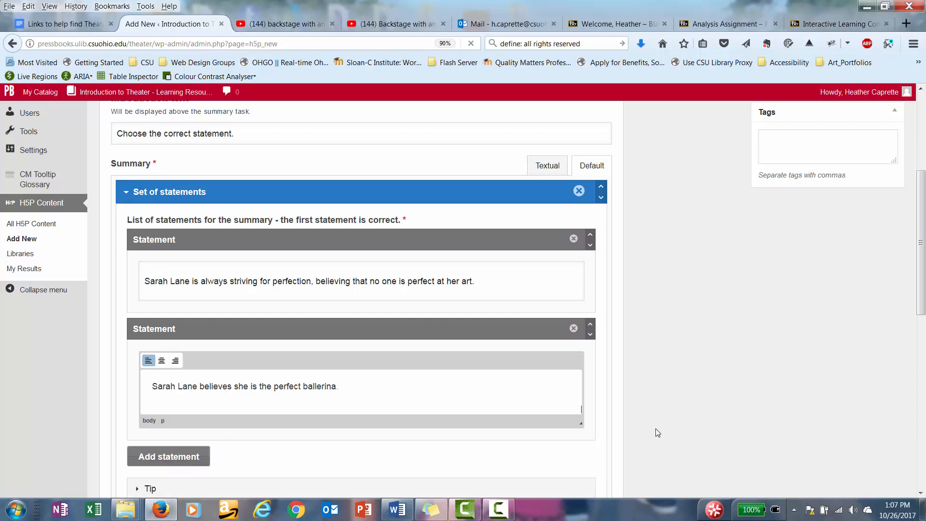
Create the interactive video content with the completed summary task
{"action": "scroll", "coordinate": [657, 432], "scroll_direction": "down", "scroll_amount": 3}
{"action": "scroll", "coordinate": [657, 433], "scroll_direction": "down", "scroll_amount": 3}
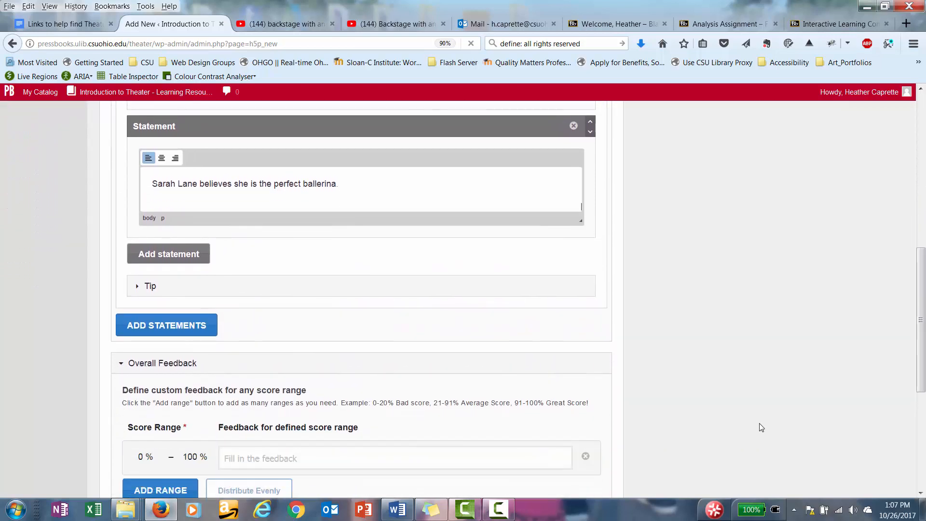
{"action": "left_click_drag", "start_coordinate": [920, 329], "coordinate": [922, 167]}
{"action": "left_click", "coordinate": [883, 170]}
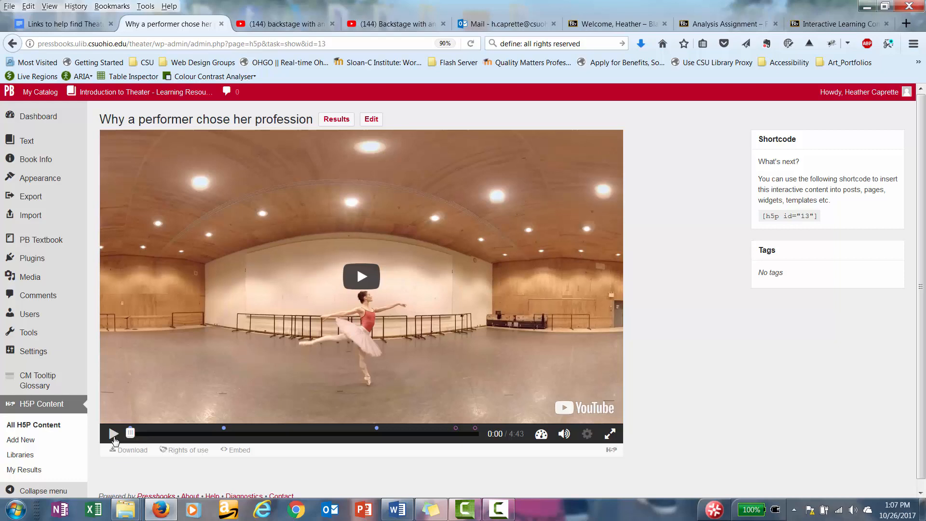
Test the closing multiple choice question by selecting the gift-to-perform and striving-for-perfection answers, checking them and continuing the video
{"action": "left_click_drag", "start_coordinate": [131, 435], "coordinate": [450, 437]}
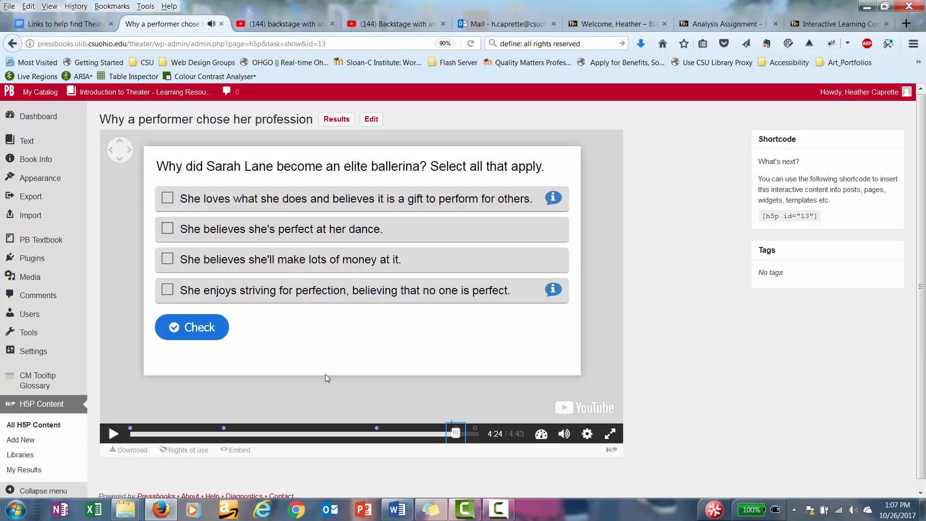
{"action": "left_click", "coordinate": [167, 199]}
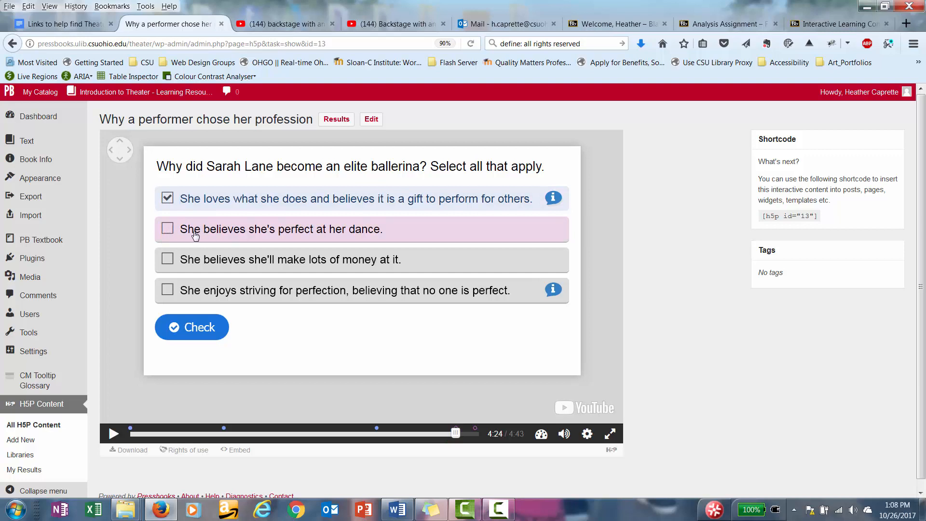
{"action": "left_click", "coordinate": [167, 289]}
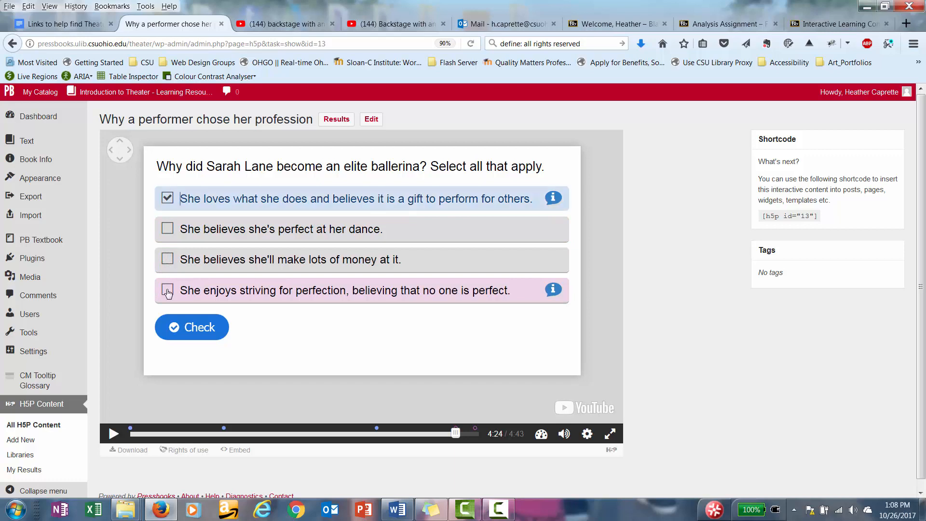
{"action": "left_click", "coordinate": [211, 331]}
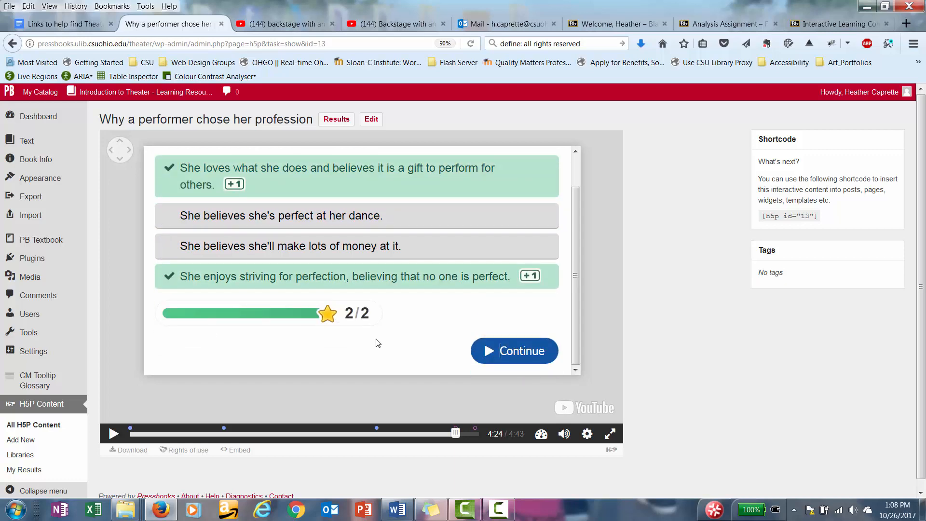
{"action": "left_click", "coordinate": [524, 355]}
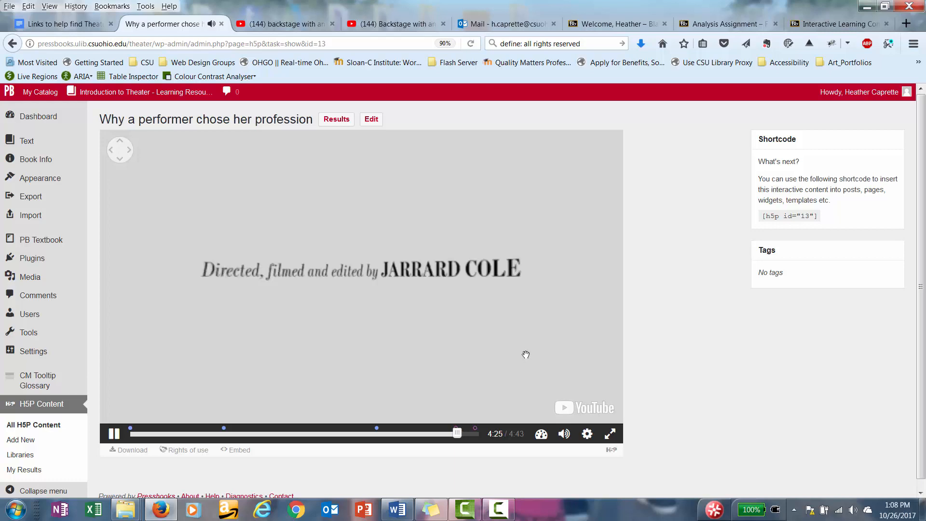
Go to the end of the video and test the summary task by choosing the striving-for-perfection statement, closing the result
{"action": "left_click", "coordinate": [471, 434]}
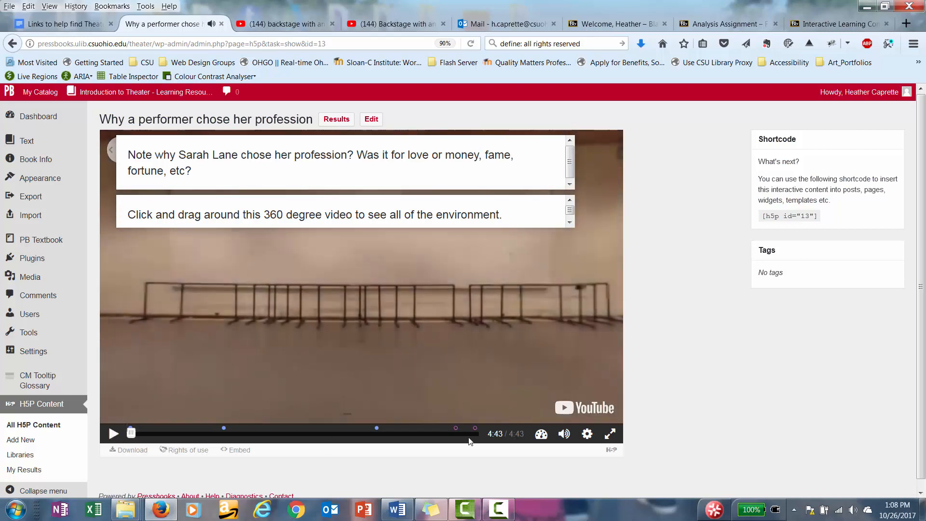
{"action": "left_click_drag", "start_coordinate": [131, 434], "coordinate": [478, 436]}
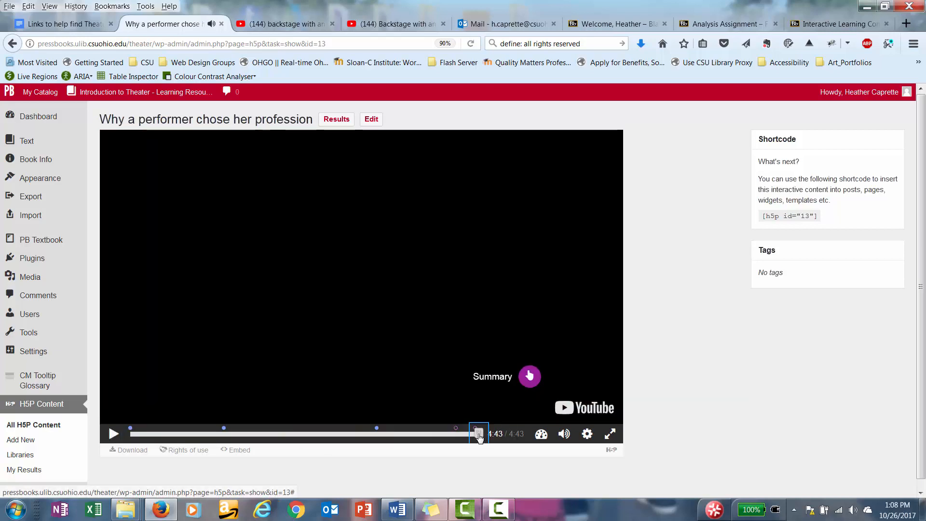
{"action": "left_click", "coordinate": [530, 377]}
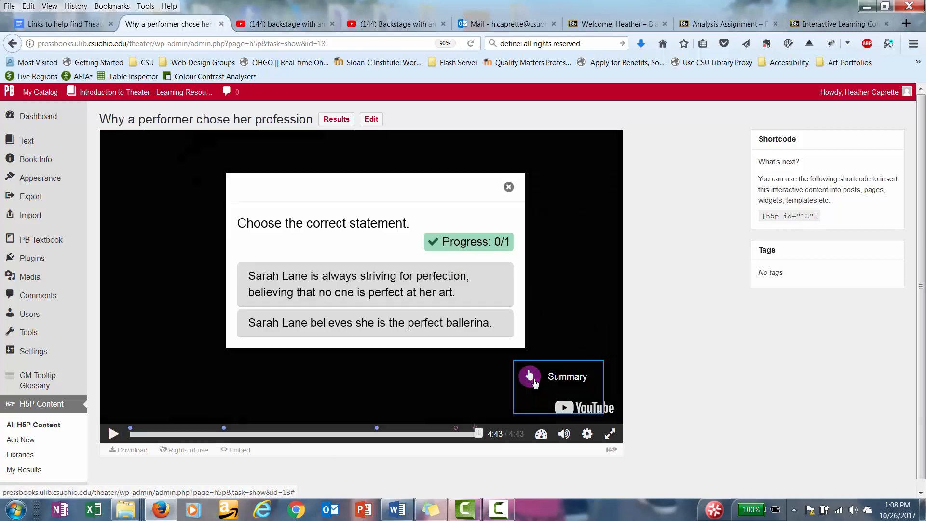
{"action": "left_click", "coordinate": [316, 261]}
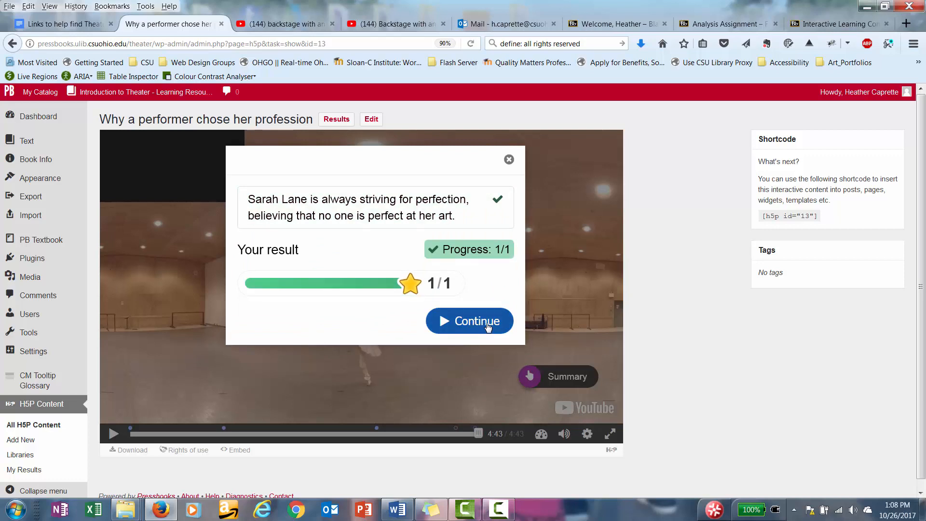
{"action": "left_click", "coordinate": [510, 159]}
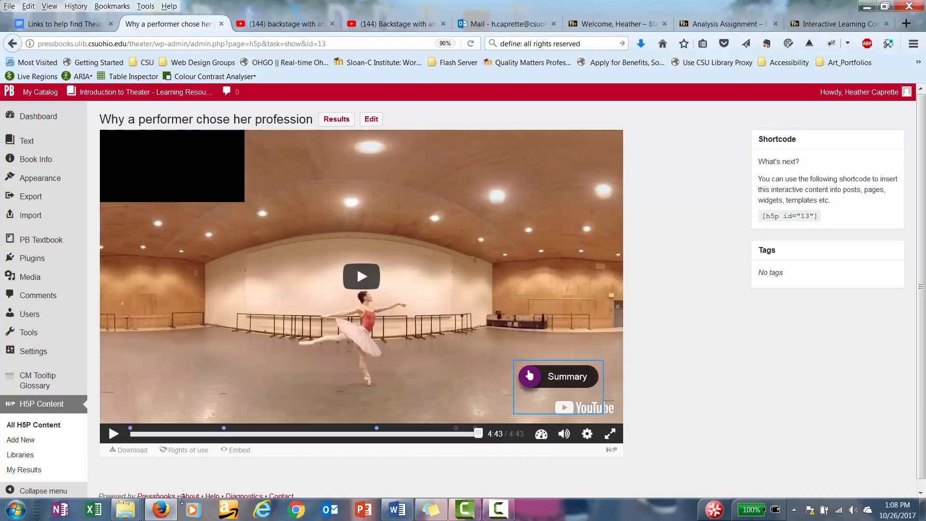
Review the posters at the start of the video and the interaction at the second timeline marker
{"action": "left_click", "coordinate": [134, 436]}
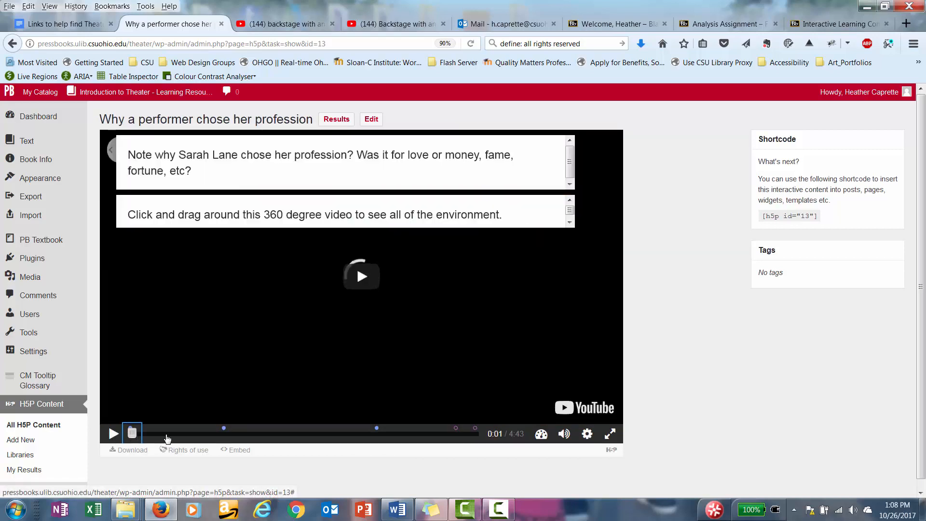
{"action": "left_click", "coordinate": [224, 436]}
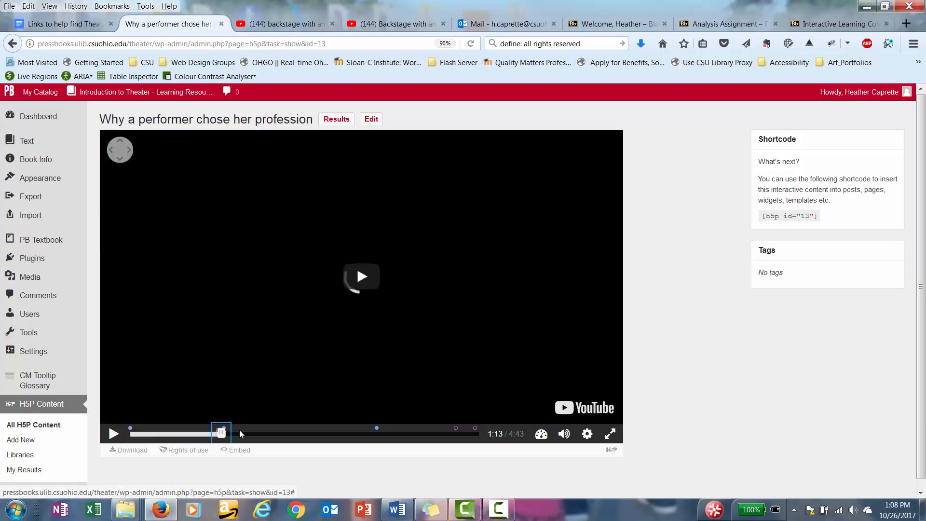